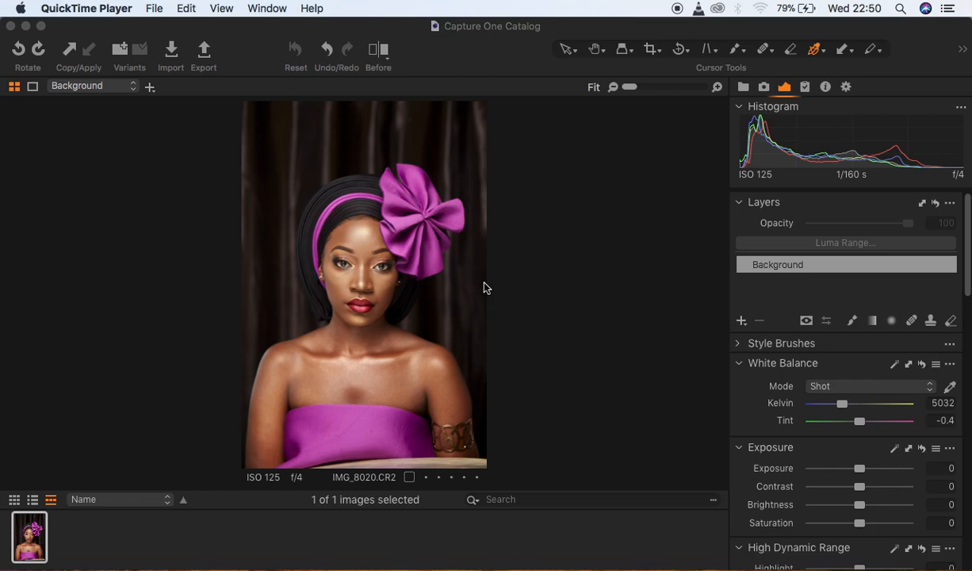
{"action": "left_click", "coordinate": [475, 25]}
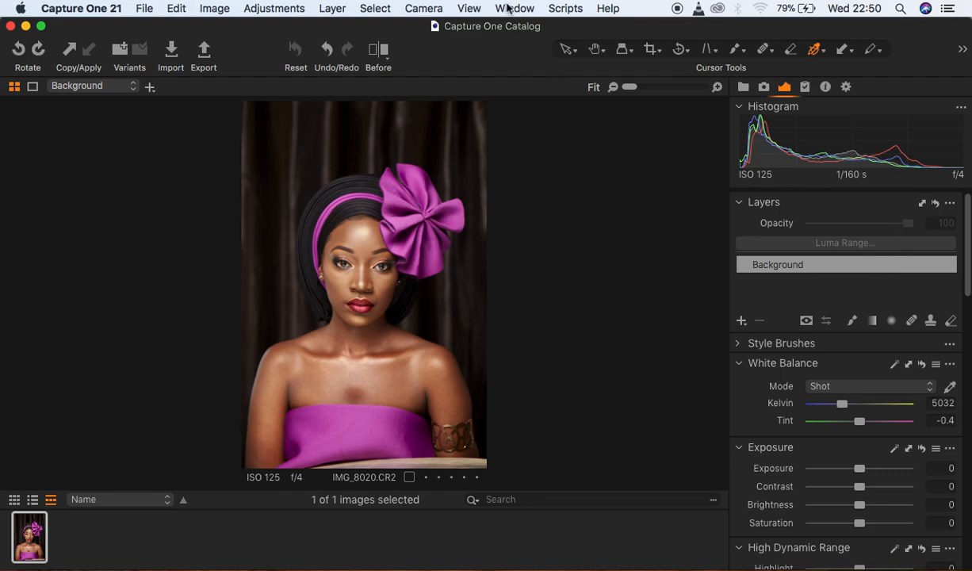
{"action": "left_click", "coordinate": [500, 9]}
{"action": "mouse_move", "coordinate": [537, 29]}
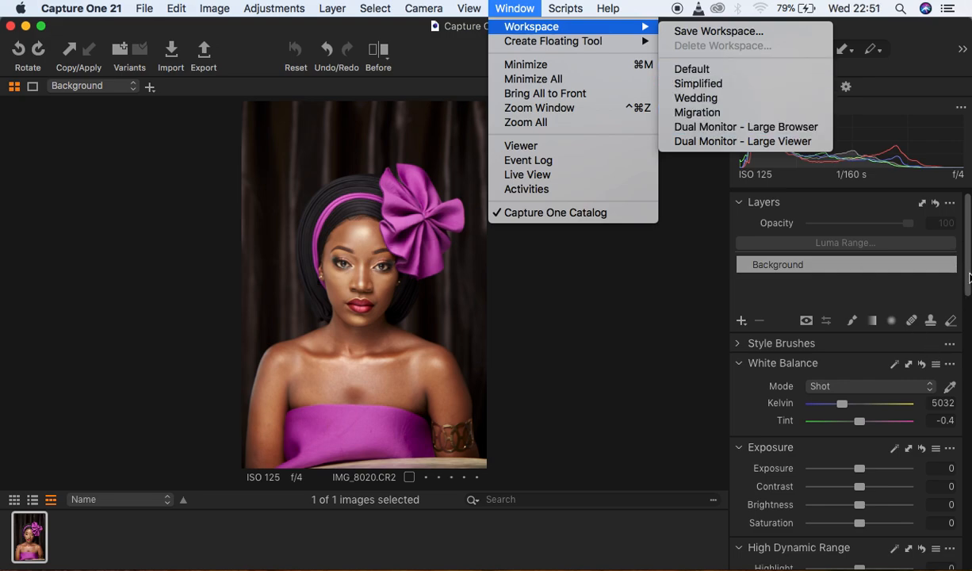
{"action": "left_click", "coordinate": [967, 258]}
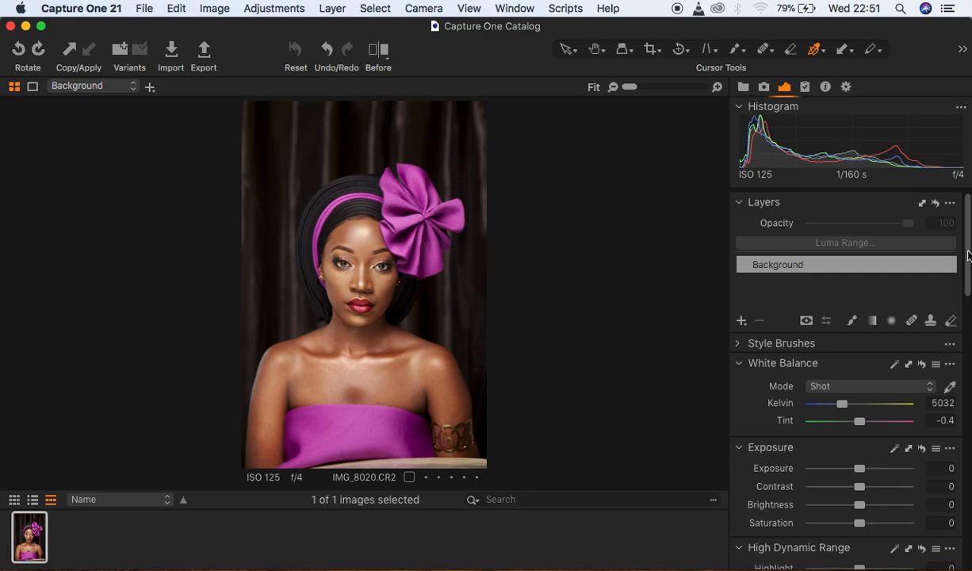
Set the RGB input levels of the portrait to a shadow point of 6 and a highlight point of 246
{"action": "left_click_drag", "start_coordinate": [967, 256], "coordinate": [967, 359]}
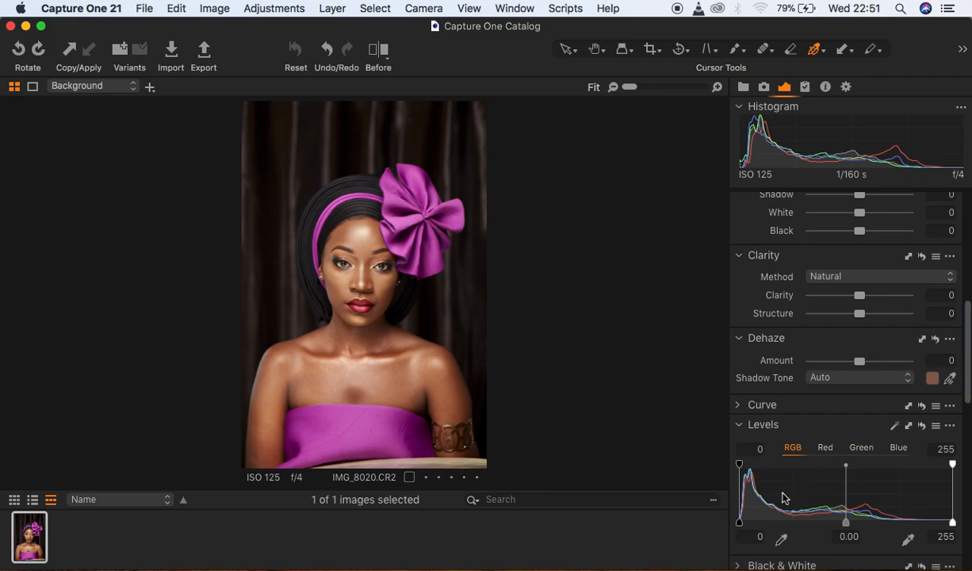
{"action": "left_click_drag", "start_coordinate": [745, 524], "coordinate": [747, 524]}
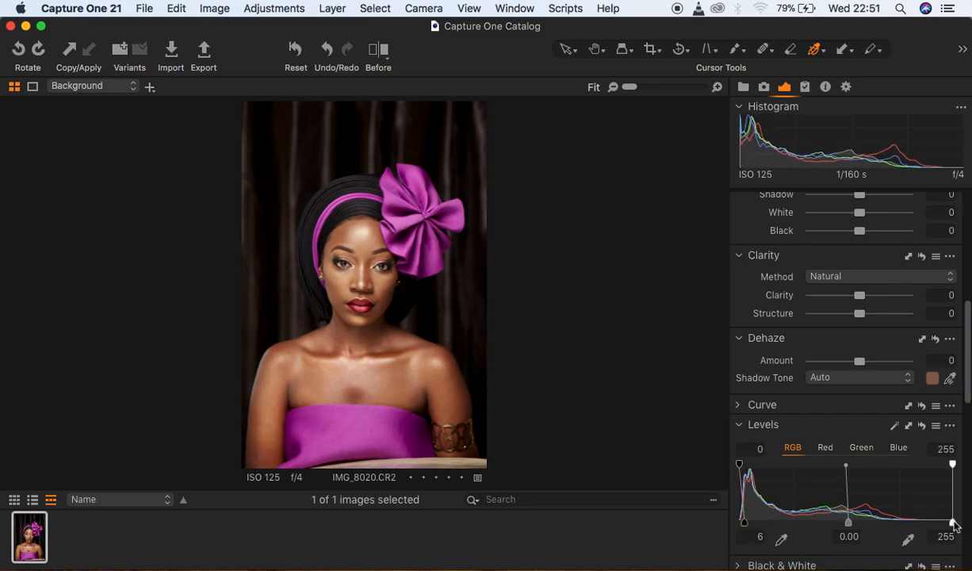
{"action": "left_click_drag", "start_coordinate": [951, 523], "coordinate": [945, 522]}
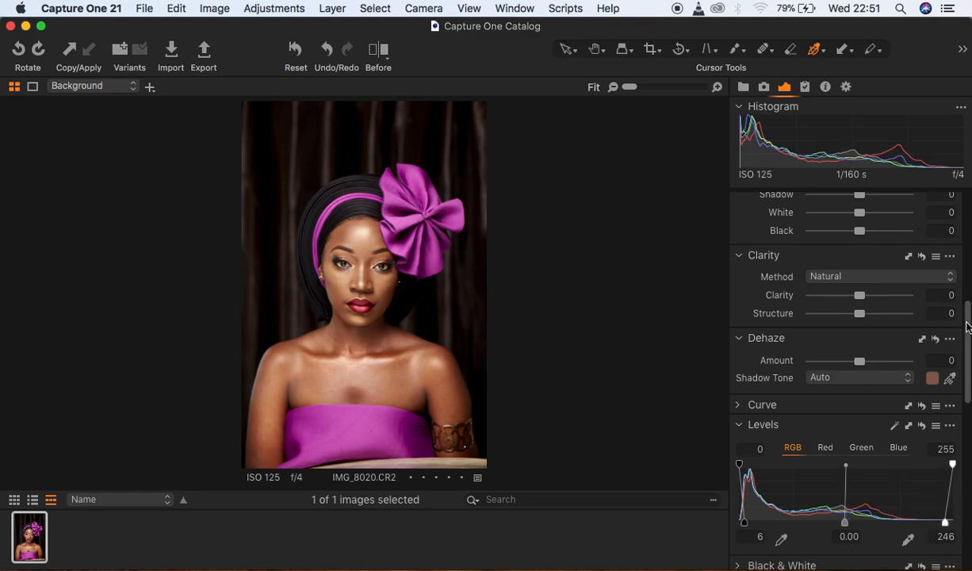
Set the High Dynamic Range values to Highlight -100, White -63 and Black -19
{"action": "left_click_drag", "start_coordinate": [967, 336], "coordinate": [966, 367]}
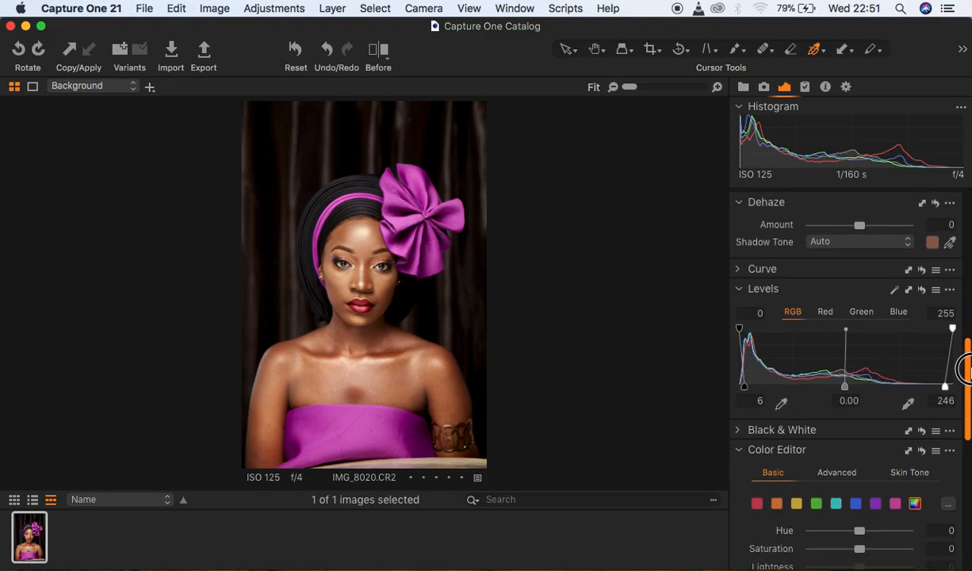
{"action": "left_click_drag", "start_coordinate": [966, 367], "coordinate": [966, 251]}
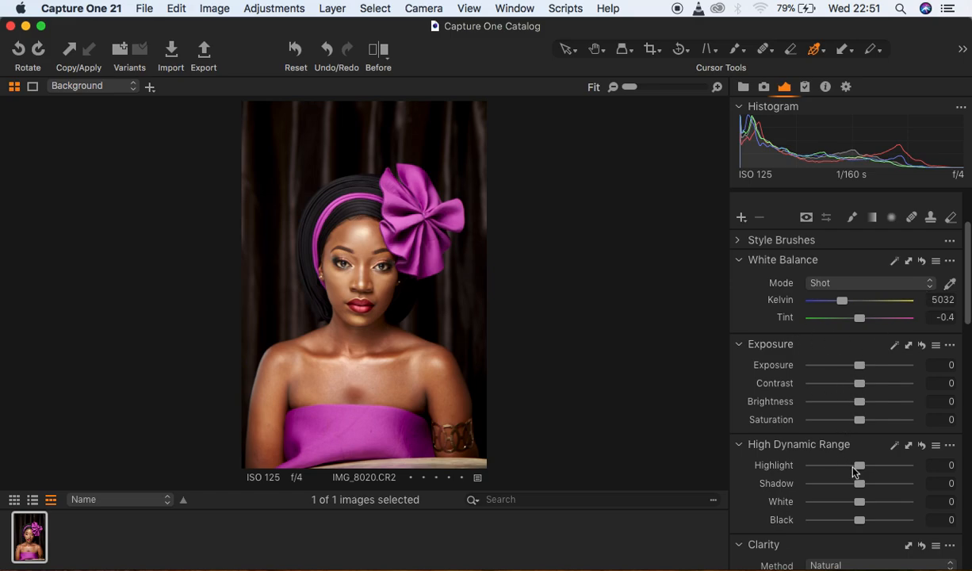
{"action": "left_click_drag", "start_coordinate": [855, 470], "coordinate": [804, 471]}
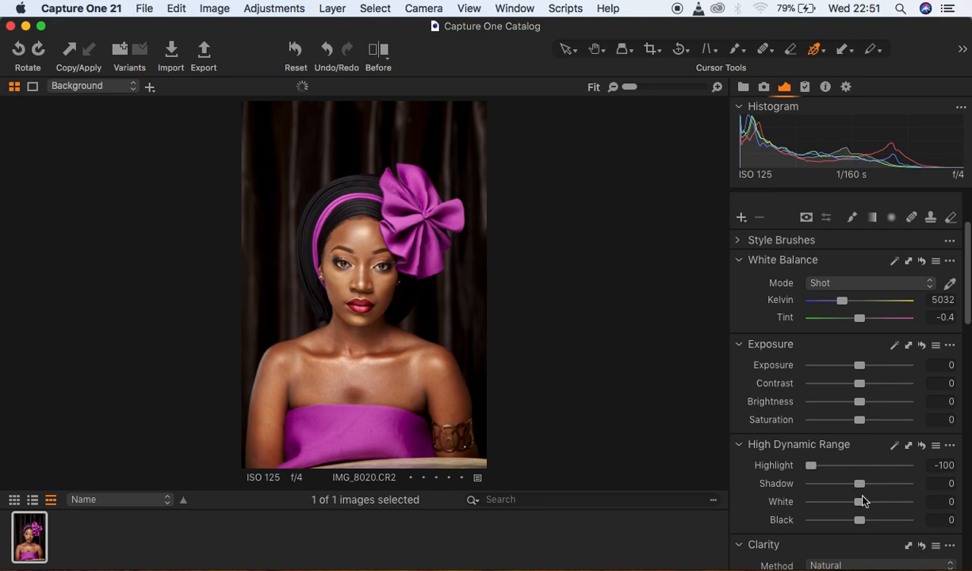
{"action": "left_click_drag", "start_coordinate": [859, 501], "coordinate": [851, 529]}
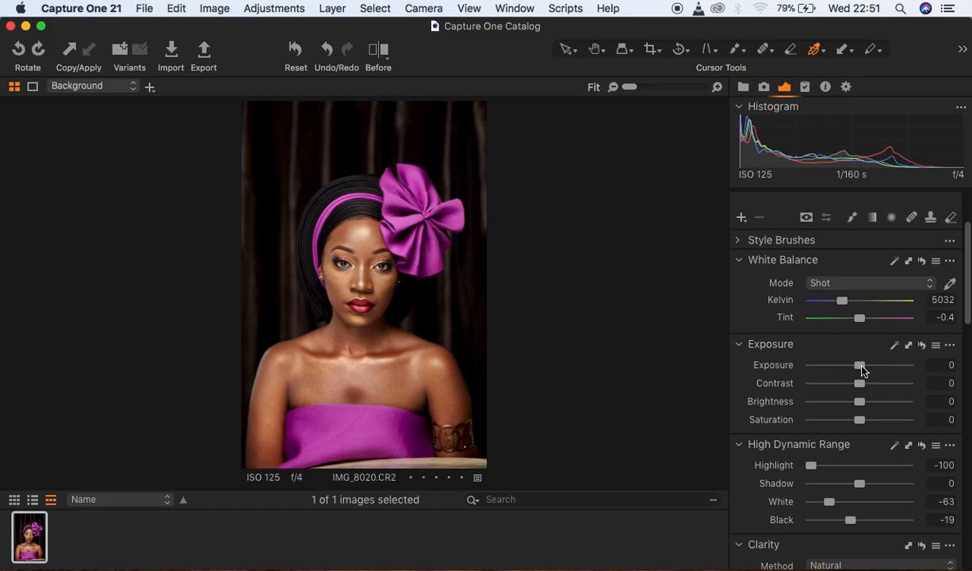
Set Exposure to -0.18, Contrast to 2 and Clarity to 5 on the background layer
{"action": "left_click_drag", "start_coordinate": [862, 367], "coordinate": [863, 389]}
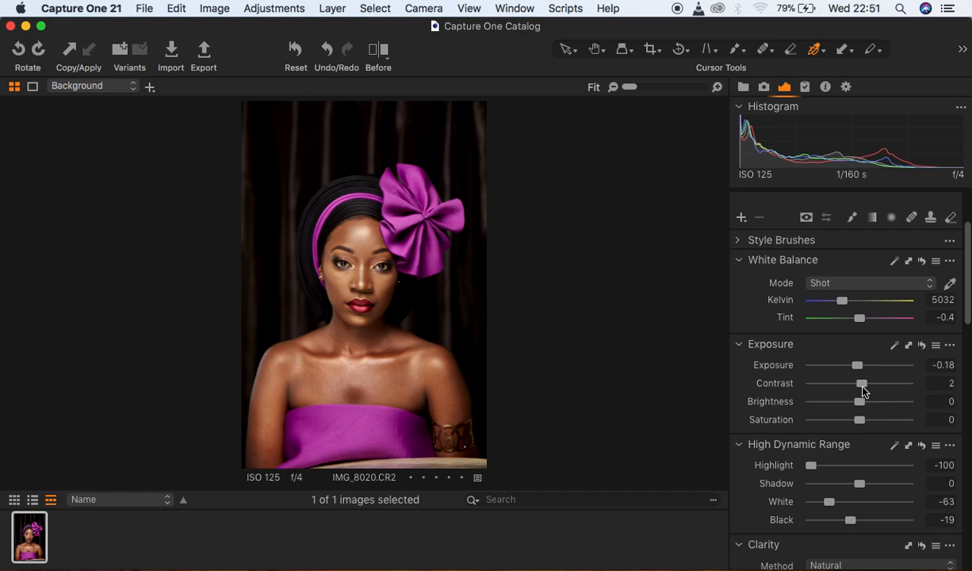
{"action": "scroll", "coordinate": [903, 487], "scroll_direction": "down", "scroll_amount": 2}
{"action": "scroll", "coordinate": [903, 487], "scroll_direction": "down", "scroll_amount": 5}
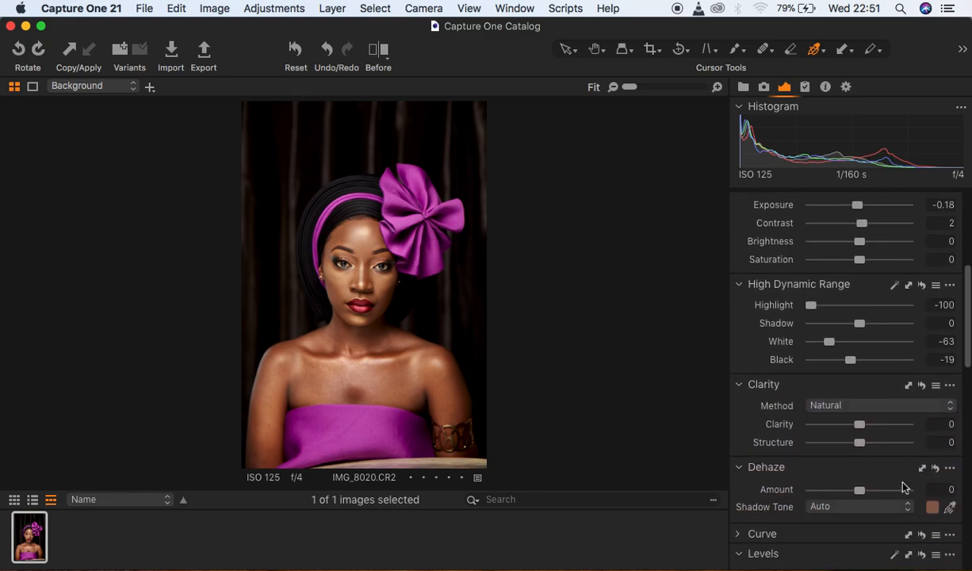
{"action": "left_click_drag", "start_coordinate": [860, 354], "coordinate": [863, 359]}
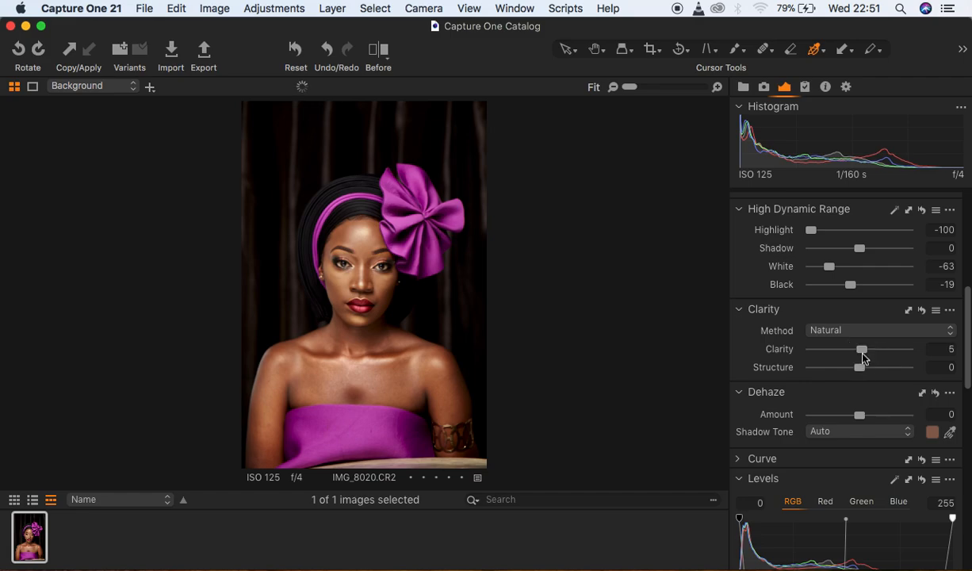
Change the ICC profile in Base Characteristics to Canon EOS-6D ProStandard
{"action": "scroll", "coordinate": [912, 436], "scroll_direction": "down", "scroll_amount": 3}
{"action": "scroll", "coordinate": [912, 440], "scroll_direction": "down", "scroll_amount": 10}
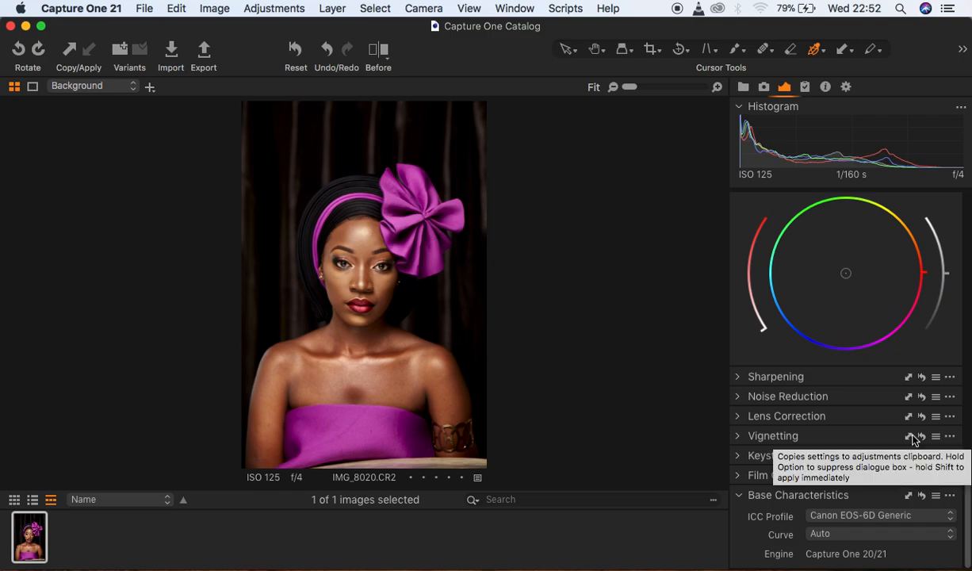
{"action": "left_click", "coordinate": [911, 517]}
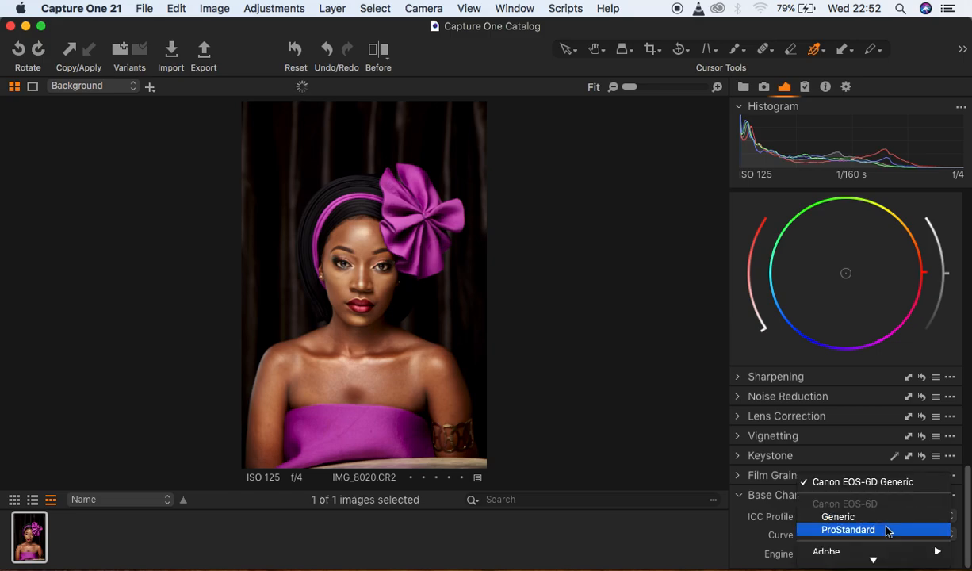
{"action": "left_click", "coordinate": [888, 529]}
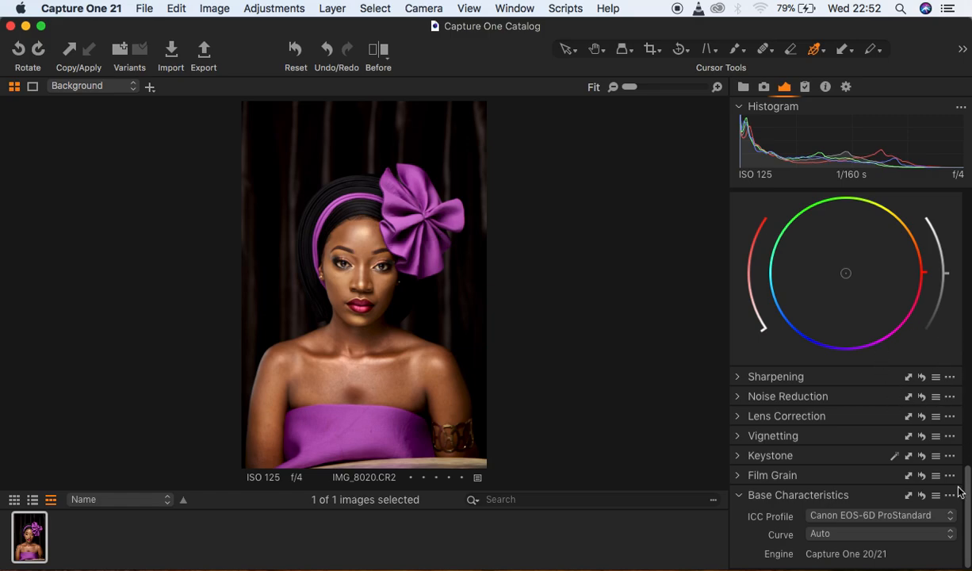
Add a new filled adjustment layer above the background
{"action": "left_click_drag", "start_coordinate": [969, 497], "coordinate": [961, 180]}
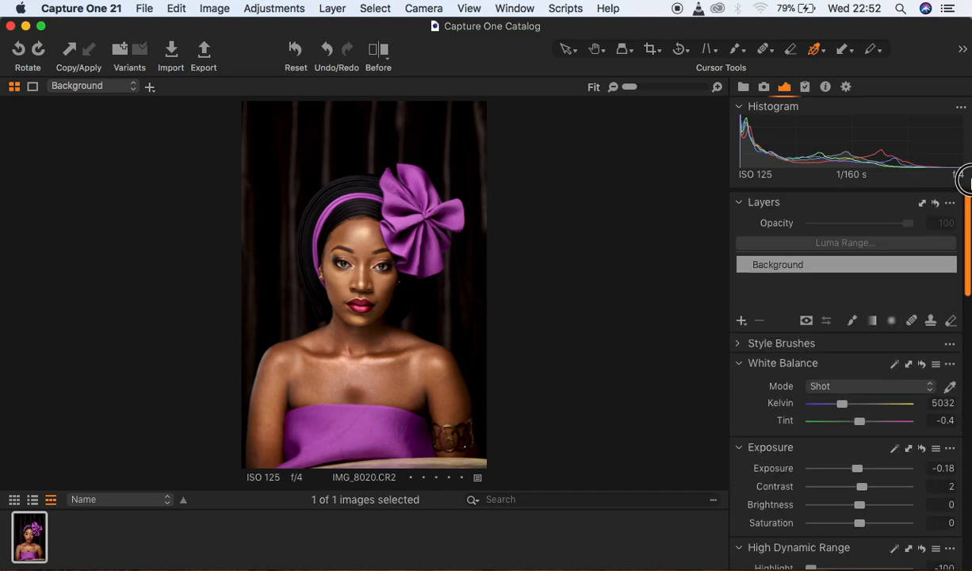
{"action": "left_click", "coordinate": [743, 321]}
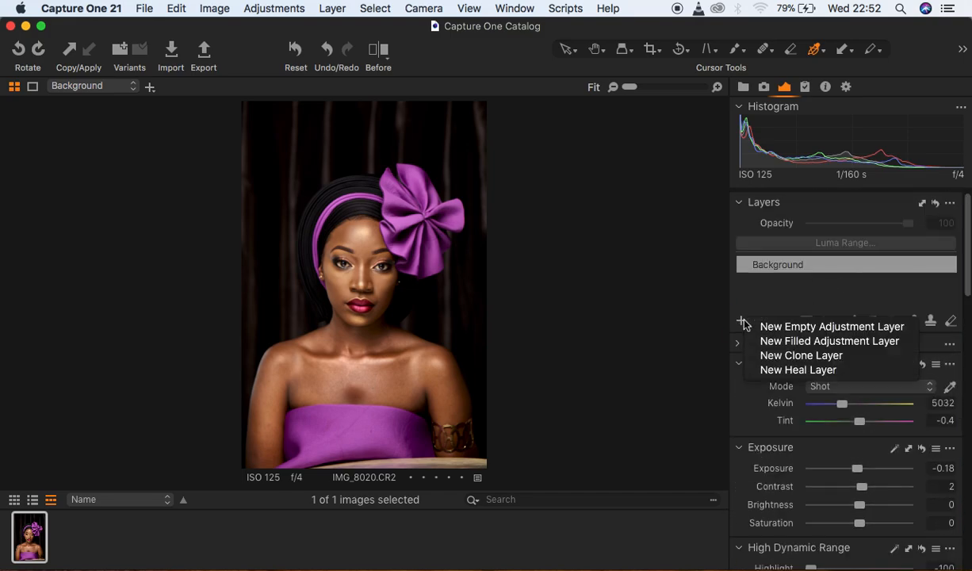
{"action": "left_click", "coordinate": [790, 343]}
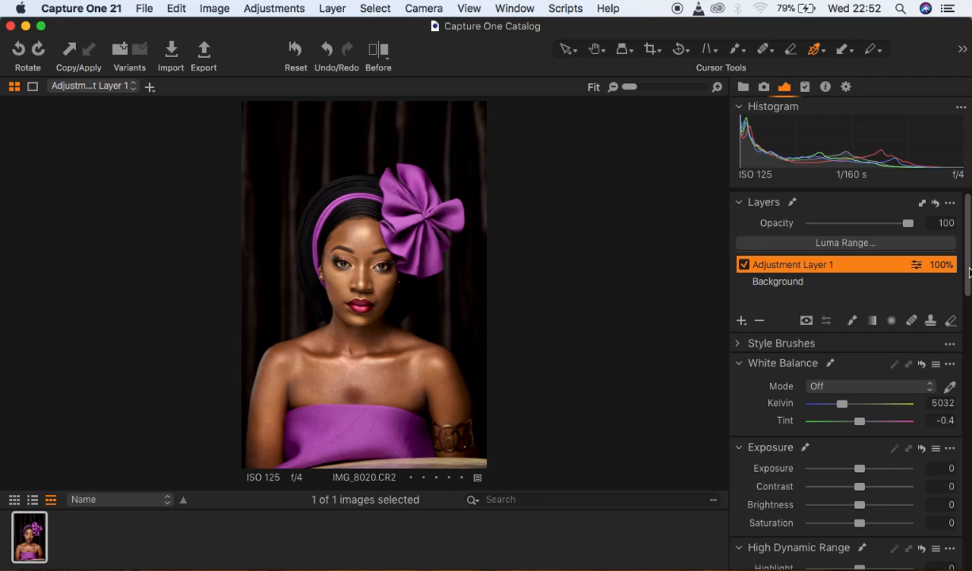
Sample the facial skin beside the nose as the reference colour for the Color Editor's Skin Tone correction
{"action": "left_click_drag", "start_coordinate": [968, 271], "coordinate": [966, 453]}
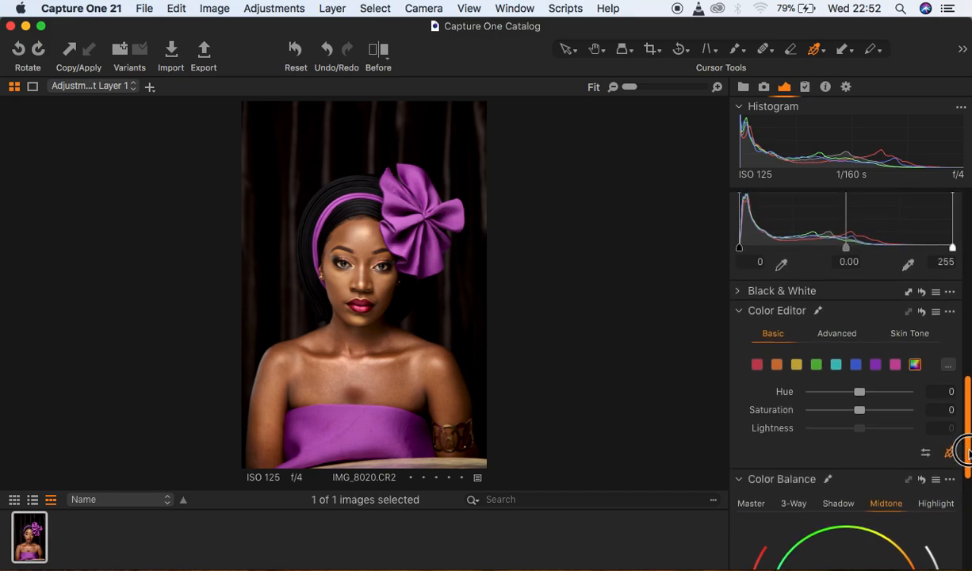
{"action": "left_click", "coordinate": [909, 332]}
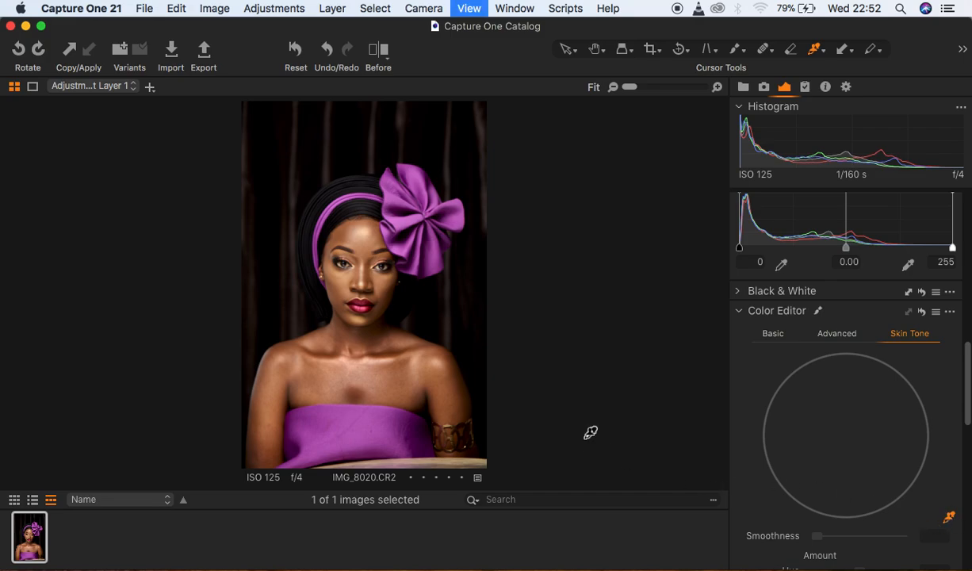
{"action": "key", "text": "super+plus"}
{"action": "key", "text": "super+plus"}
{"action": "key", "text": "super+plus"}
{"action": "key", "text": "super+plus"}
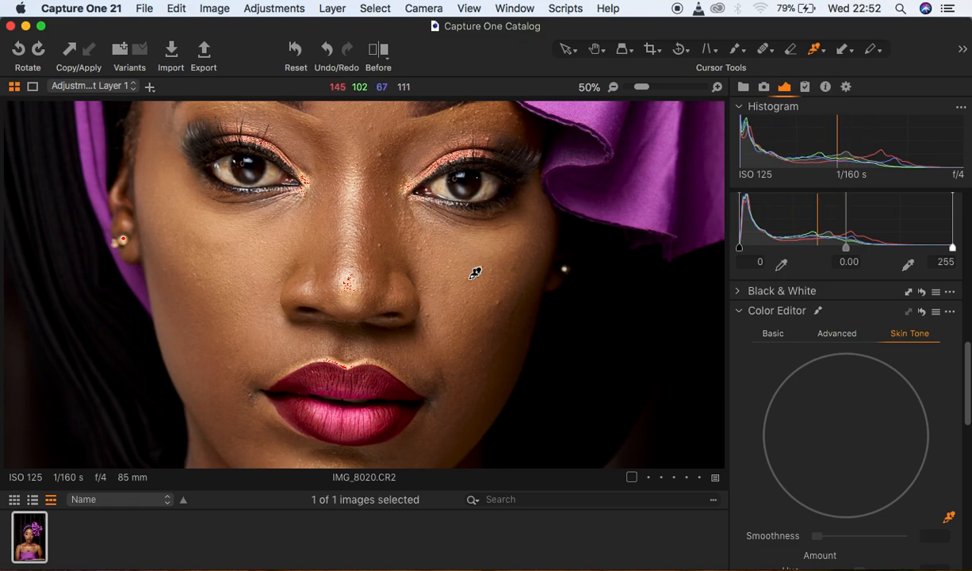
{"action": "left_click", "coordinate": [383, 271]}
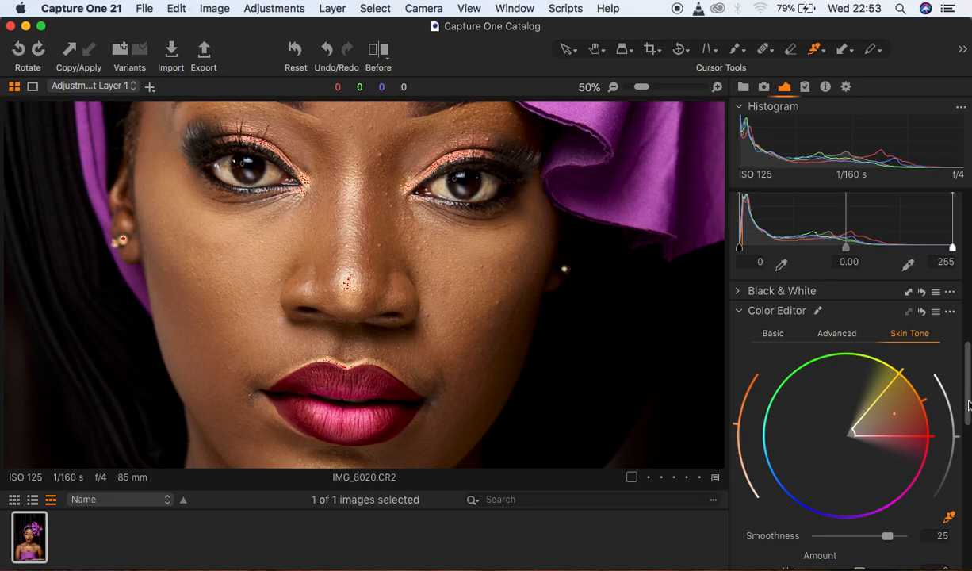
Even out the skin colour by setting Skin Tone uniformity to Hue 80.6 and Saturation 20.8
{"action": "key", "text": "super+0"}
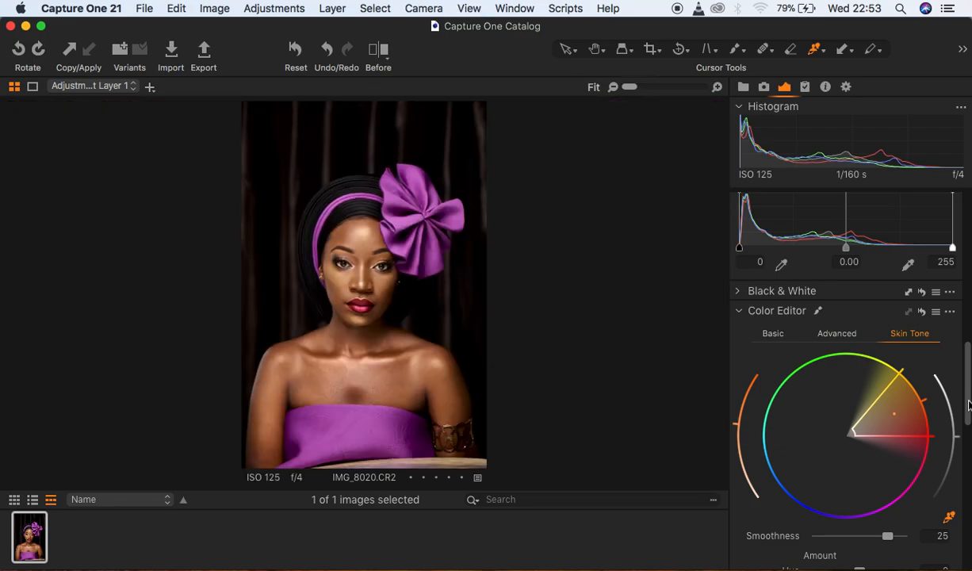
{"action": "scroll", "coordinate": [968, 405], "scroll_direction": "down", "scroll_amount": 4}
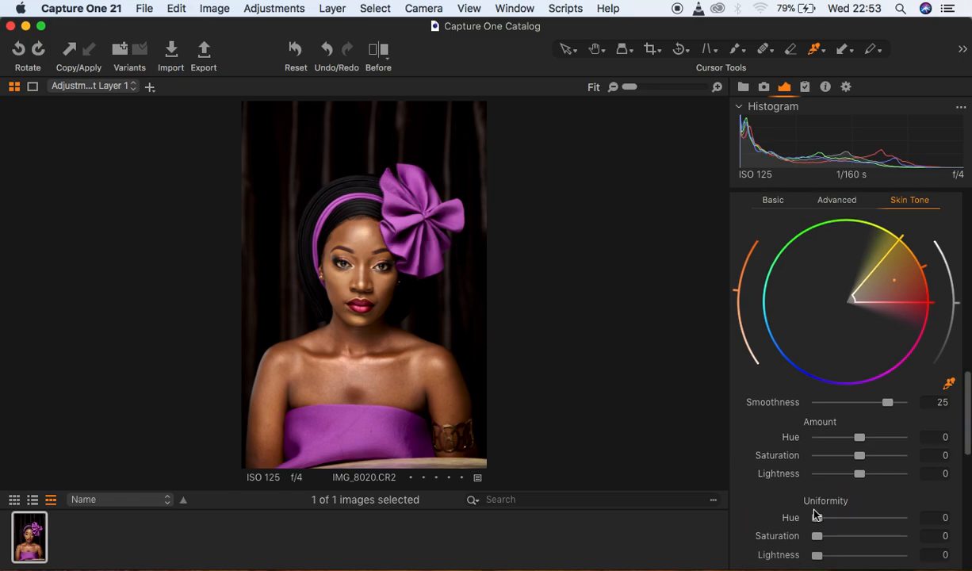
{"action": "left_click_drag", "start_coordinate": [817, 517], "coordinate": [890, 524]}
{"action": "left_click_drag", "start_coordinate": [818, 536], "coordinate": [836, 540]}
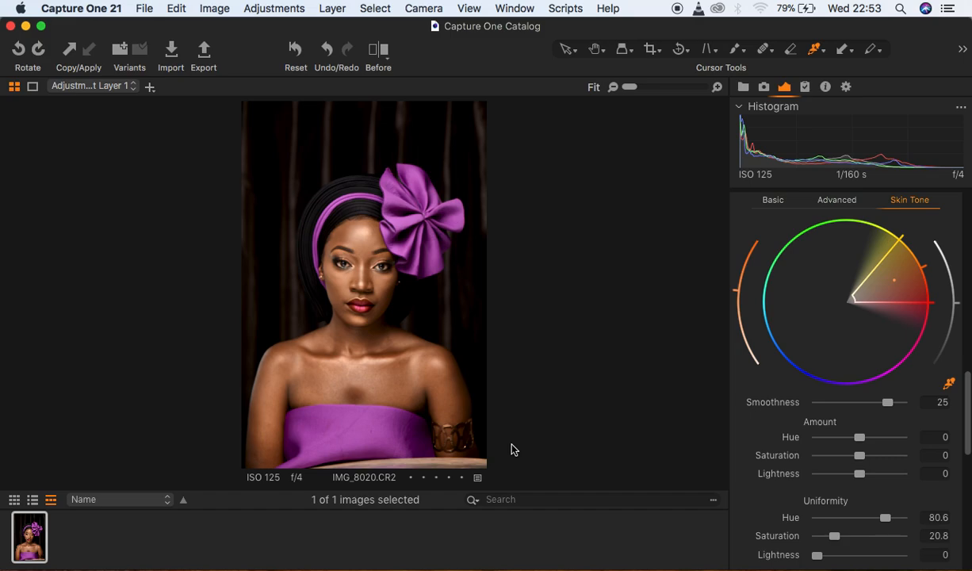
Send the photo to Adobe Photoshop 2020 as an uncompressed 16-bit TIFF in Adobe RGB (1998) at 300 px/in
{"action": "left_click", "coordinate": [174, 8]}
{"action": "mouse_move", "coordinate": [145, 7]}
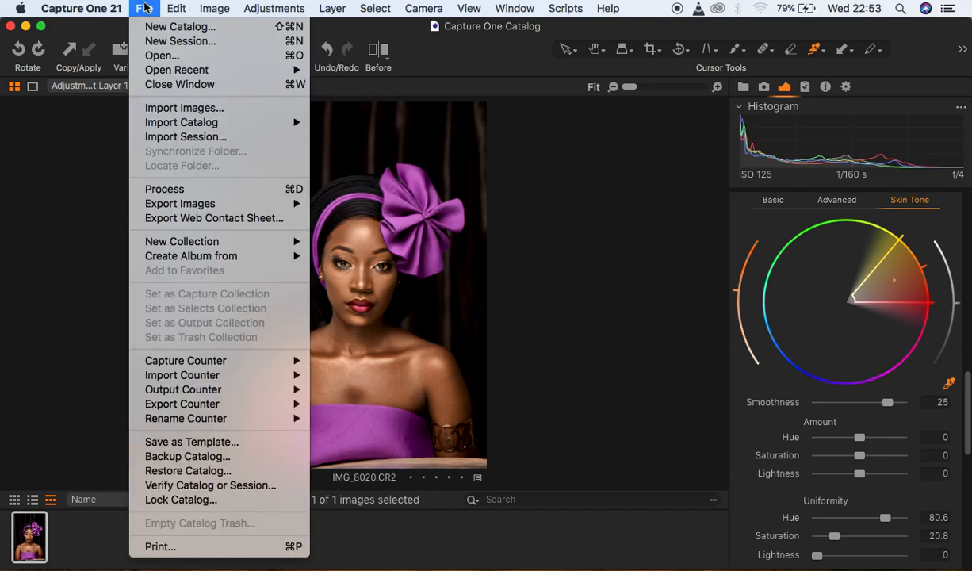
{"action": "mouse_move", "coordinate": [217, 7]}
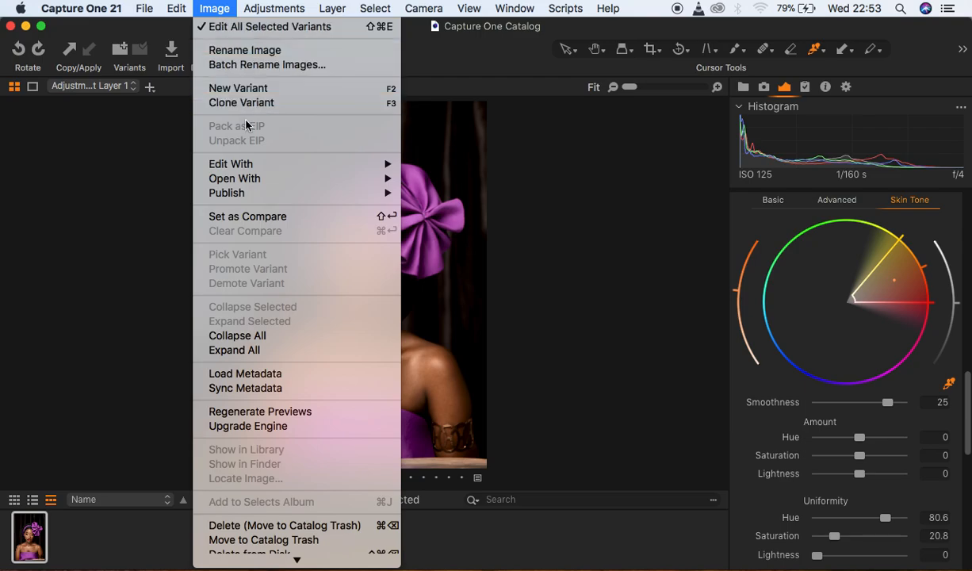
{"action": "mouse_move", "coordinate": [253, 162]}
{"action": "left_click", "coordinate": [442, 165]}
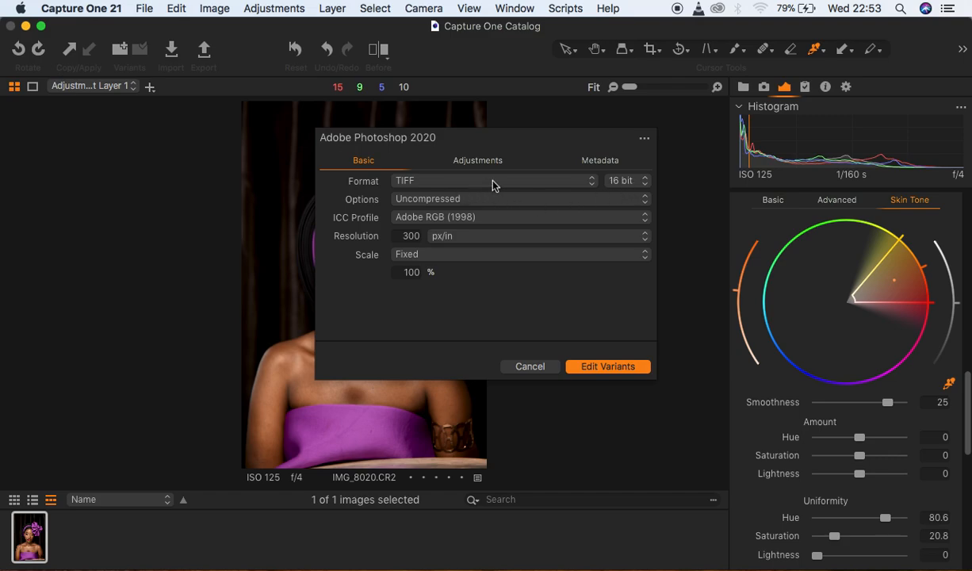
{"action": "left_click", "coordinate": [608, 368]}
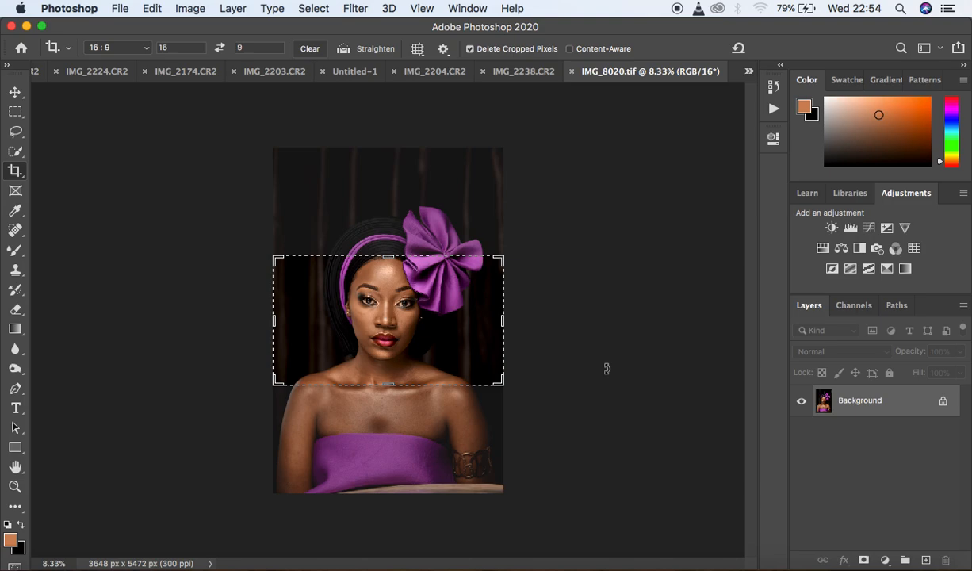
Crop the portrait to a 4:5 (8:10) ratio, tightening the frame around the subject to about 3382 x 4227 px
{"action": "left_click", "coordinate": [117, 50]}
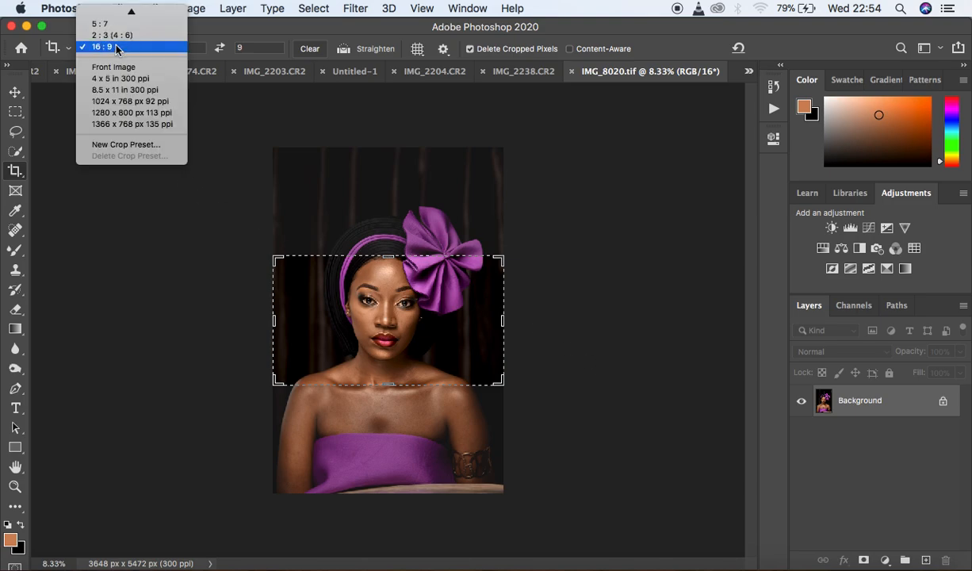
{"action": "mouse_move", "coordinate": [130, 11]}
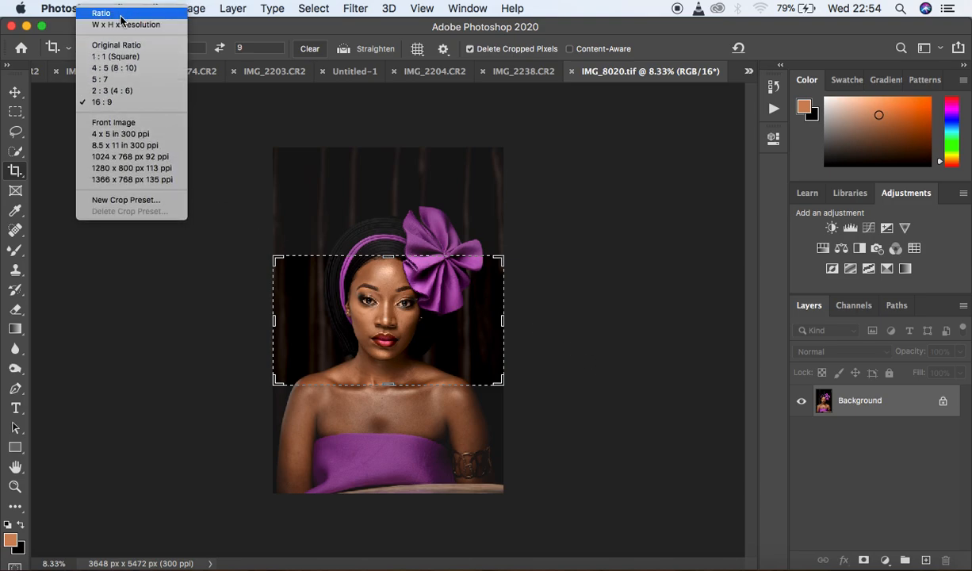
{"action": "left_click", "coordinate": [123, 68]}
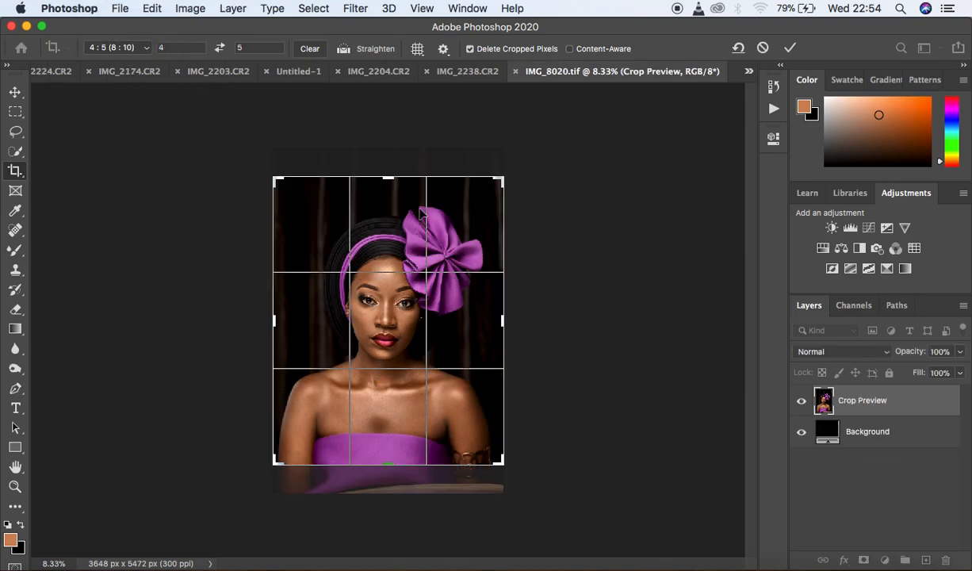
{"action": "left_click_drag", "start_coordinate": [411, 171], "coordinate": [412, 184]}
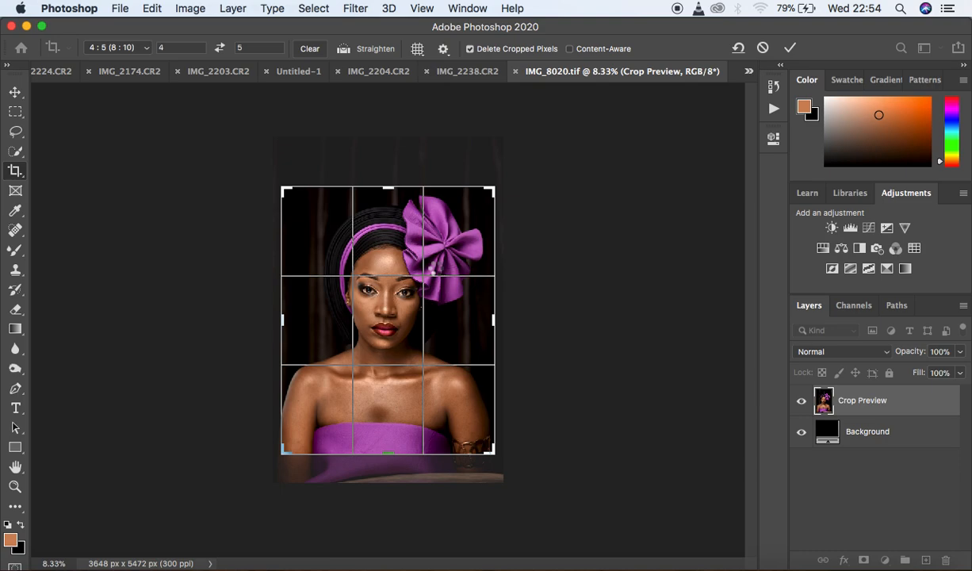
{"action": "key", "text": "Return"}
{"action": "key", "text": "super+equal"}
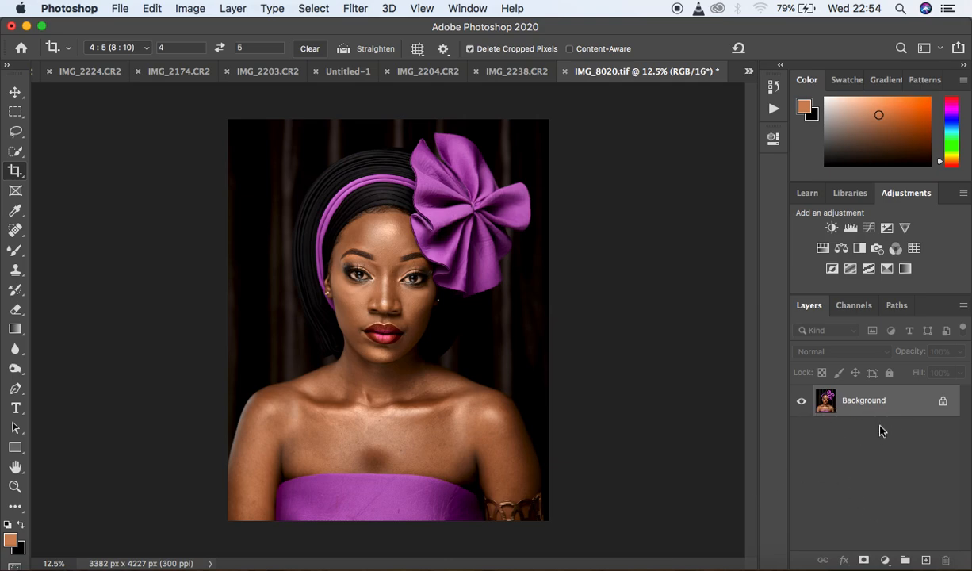
Duplicate the Background layer and activate the Spot Healing Brush with the Content-Aware type for retouching the face
{"action": "key", "text": "super+j"}
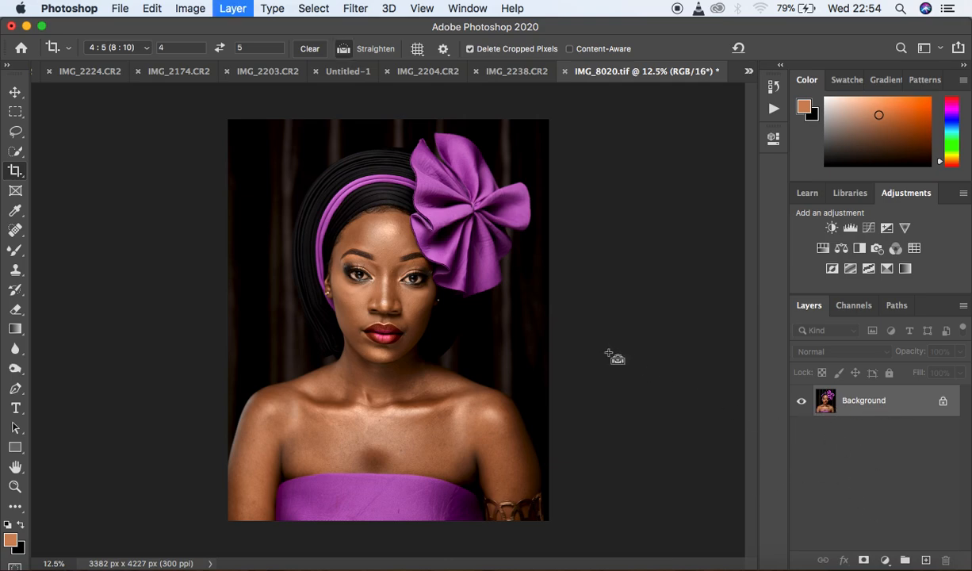
{"action": "left_click", "coordinate": [16, 230]}
{"action": "key", "text": "super+equal"}
{"action": "key", "text": "super+equal"}
{"action": "key", "text": "super+equal"}
{"action": "key", "text": "super+equal"}
{"action": "key", "text": "super+equal"}
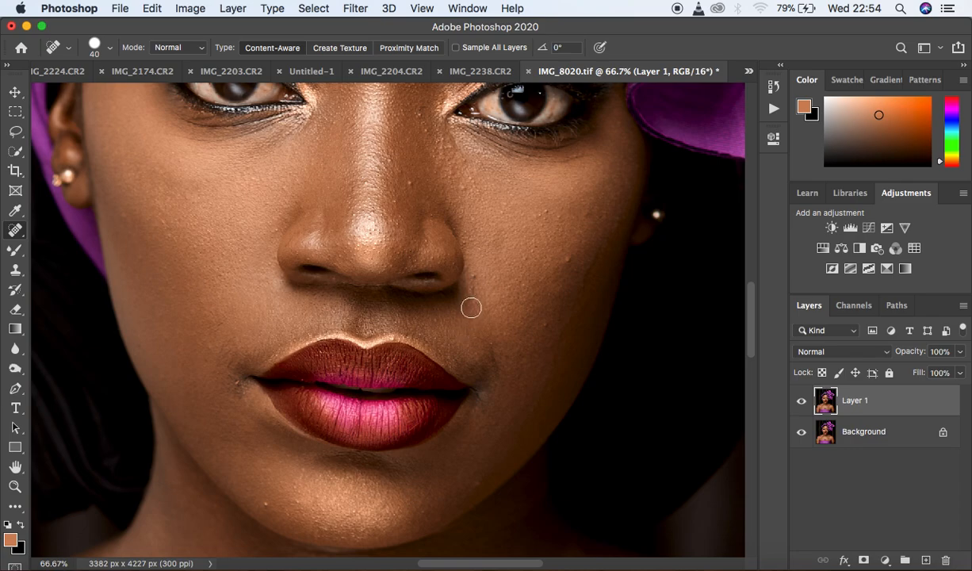
Heal the small blemishes on the cheeks, nose, chin and around the mouth with a 20 px Spot Healing Brush
{"action": "key", "text": "bracketleft"}
{"action": "left_click", "coordinate": [474, 279]}
{"action": "left_click_drag", "start_coordinate": [587, 278], "coordinate": [601, 247]}
{"action": "left_click", "coordinate": [238, 376]}
{"action": "left_click_drag", "start_coordinate": [498, 353], "coordinate": [498, 331]}
{"action": "left_click", "coordinate": [268, 505]}
{"action": "left_click", "coordinate": [352, 461]}
{"action": "left_click_drag", "start_coordinate": [154, 229], "coordinate": [164, 219]}
{"action": "left_click", "coordinate": [430, 145]}
{"action": "left_click", "coordinate": [542, 211]}
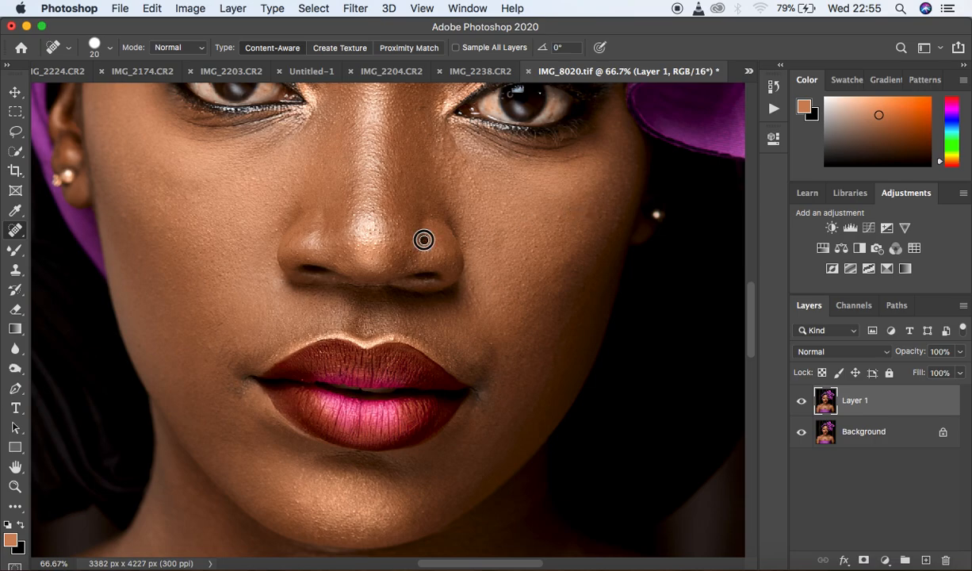
{"action": "left_click", "coordinate": [396, 223]}
{"action": "left_click", "coordinate": [608, 217]}
{"action": "left_click", "coordinate": [560, 214]}
{"action": "left_click_drag", "start_coordinate": [204, 341], "coordinate": [203, 331]}
{"action": "left_click", "coordinate": [568, 201]}
Heal the spots between the eyebrows and across the forehead up to the hairline with the Spot Healing Brush
{"action": "left_click_drag", "start_coordinate": [750, 337], "coordinate": [747, 291]}
{"action": "left_click", "coordinate": [393, 308]}
{"action": "left_click", "coordinate": [393, 286]}
{"action": "left_click", "coordinate": [395, 281]}
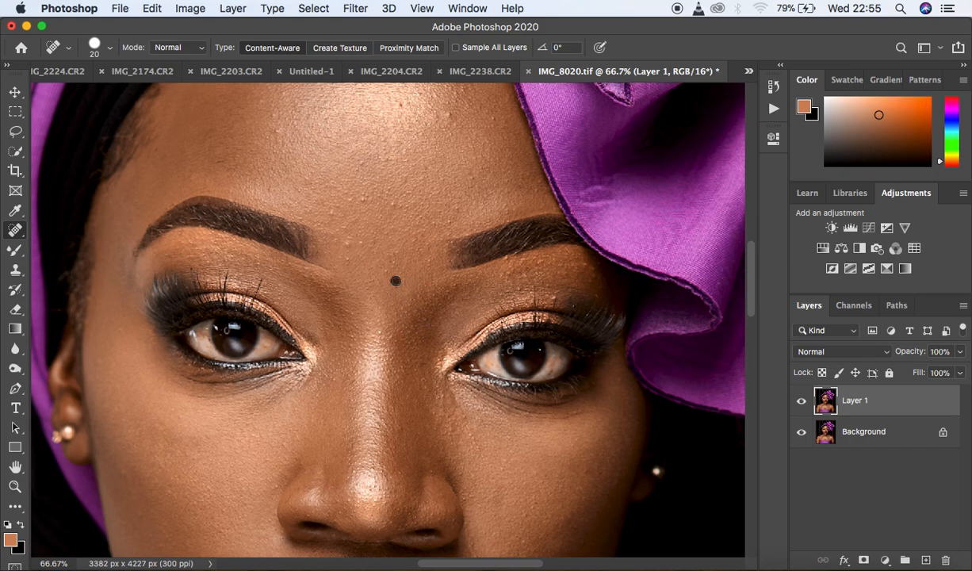
{"action": "left_click", "coordinate": [345, 243]}
{"action": "left_click", "coordinate": [394, 204]}
{"action": "left_click", "coordinate": [365, 198]}
{"action": "left_click", "coordinate": [321, 205]}
{"action": "left_click", "coordinate": [433, 104]}
{"action": "left_click", "coordinate": [495, 115]}
{"action": "left_click", "coordinate": [270, 124]}
{"action": "scroll", "coordinate": [755, 267], "scroll_direction": "up", "scroll_amount": 5}
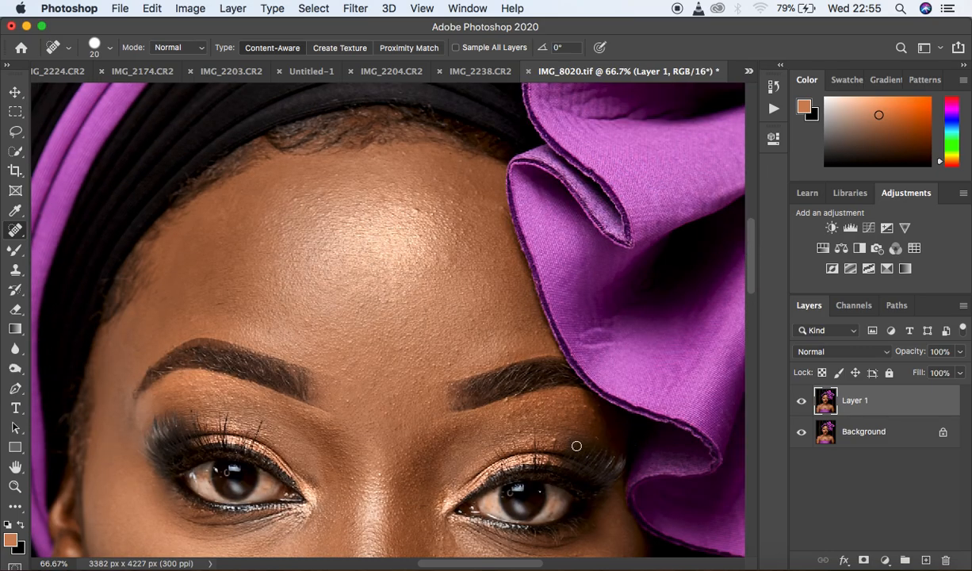
{"action": "left_click", "coordinate": [399, 200]}
{"action": "left_click", "coordinate": [467, 189]}
{"action": "mouse_move", "coordinate": [300, 211]}
{"action": "left_mouse_down"}
{"action": "mouse_move", "coordinate": [299, 198]}
{"action": "mouse_move", "coordinate": [307, 206]}
{"action": "left_mouse_up"}
Heal the remaining blemishes on the chest, shoulders and upper arm with the Spot Healing Brush
{"action": "left_click_drag", "start_coordinate": [756, 246], "coordinate": [758, 378]}
{"action": "key", "text": "super+minus"}
{"action": "key", "text": "super+minus"}
{"action": "key", "text": "super+minus"}
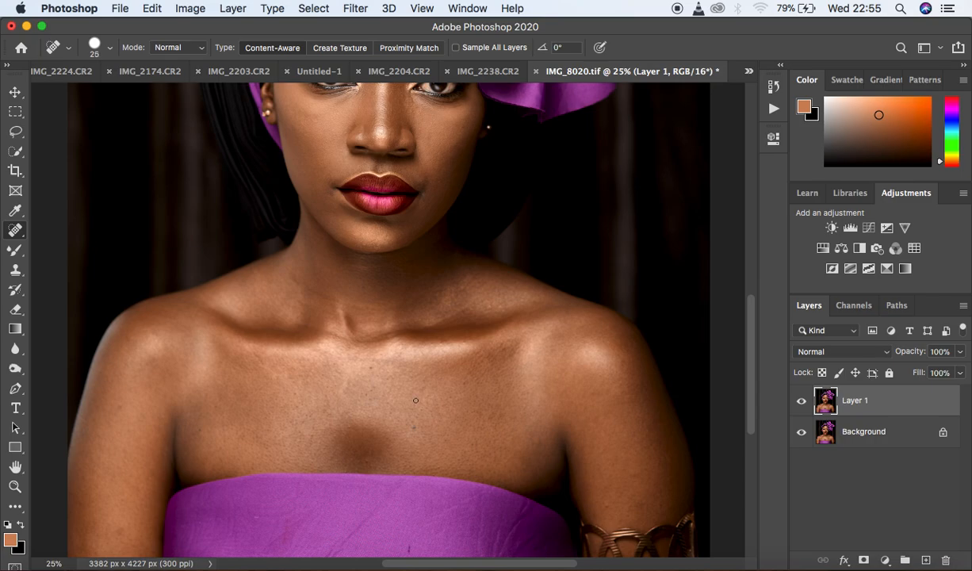
{"action": "left_click", "coordinate": [499, 413]}
{"action": "left_click", "coordinate": [579, 375]}
{"action": "left_click", "coordinate": [117, 413]}
Duplicate the retouched Layer 1 and rename the original below the copy as low freq
{"action": "key", "text": "super+minus"}
{"action": "key", "text": "super+minus"}
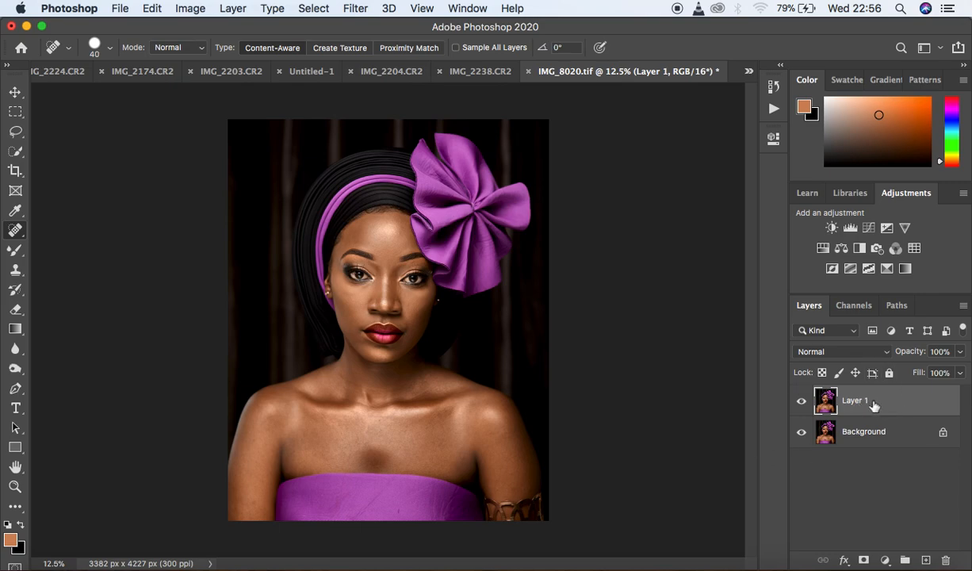
{"action": "key", "text": "super+j"}
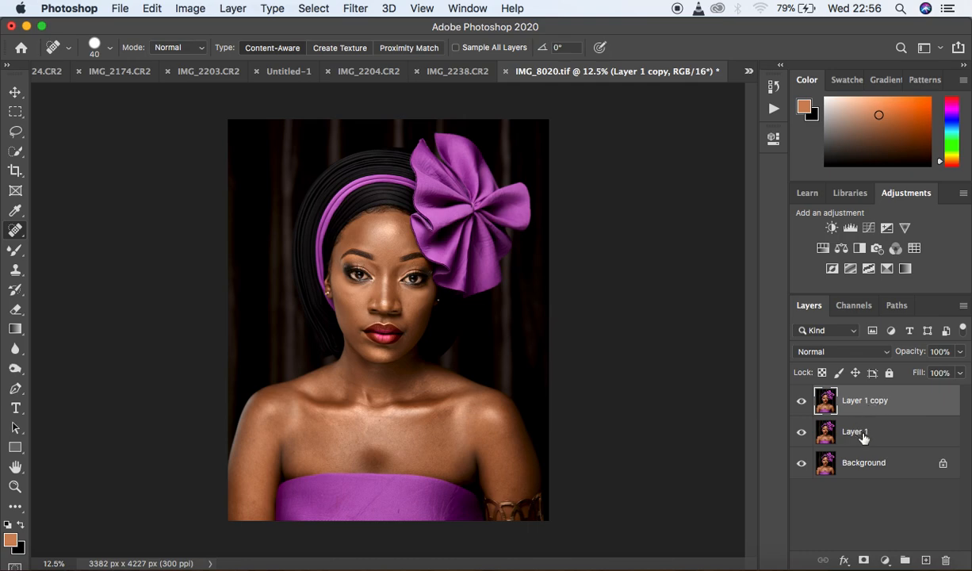
{"action": "double_click", "coordinate": [854, 431]}
{"action": "key", "text": "BackSpace"}
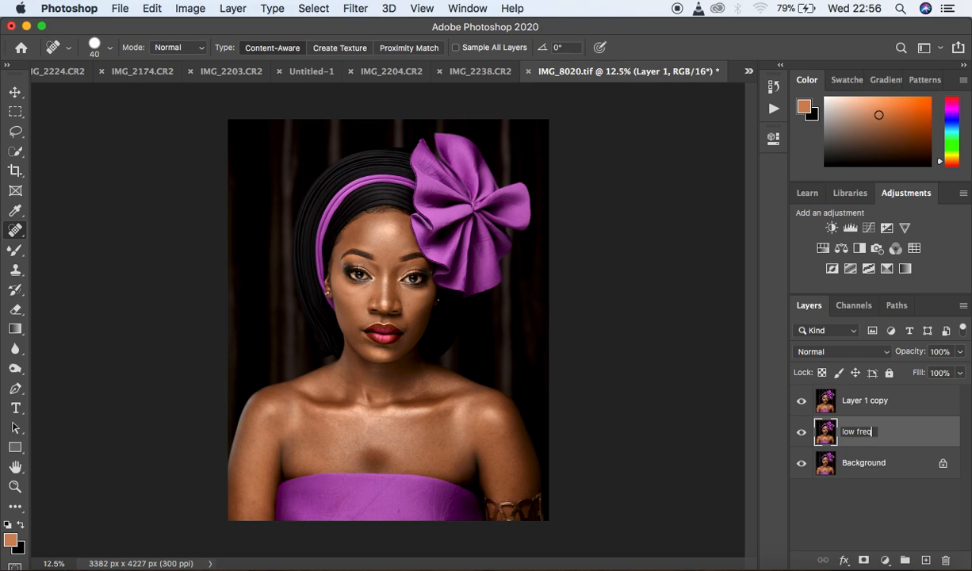
{"action": "key", "text": "Return"}
Rename the uppermost layer, Layer 1 copy, as high freq
{"action": "double_click", "coordinate": [853, 404]}
{"action": "type", "text": "high freq"}
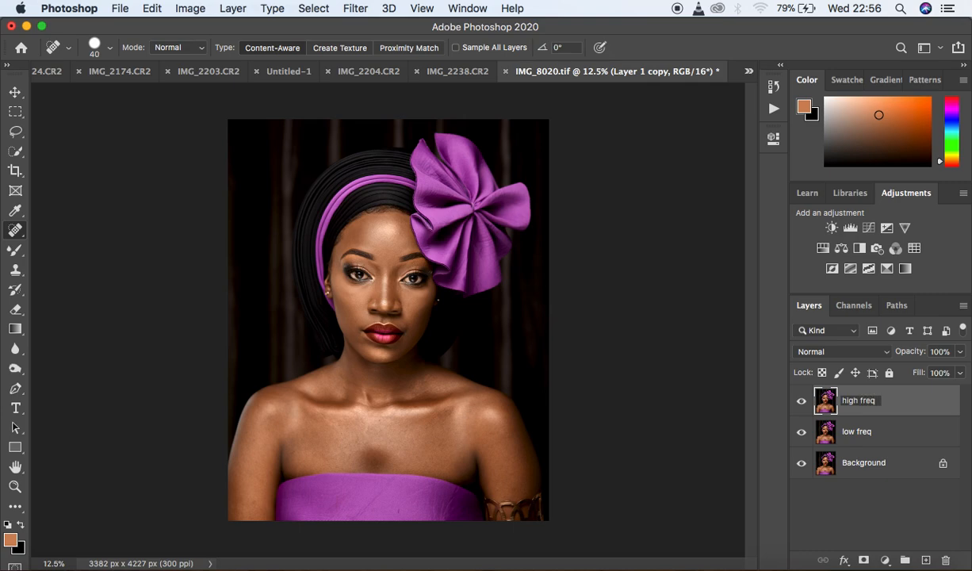
{"action": "key", "text": "Return"}
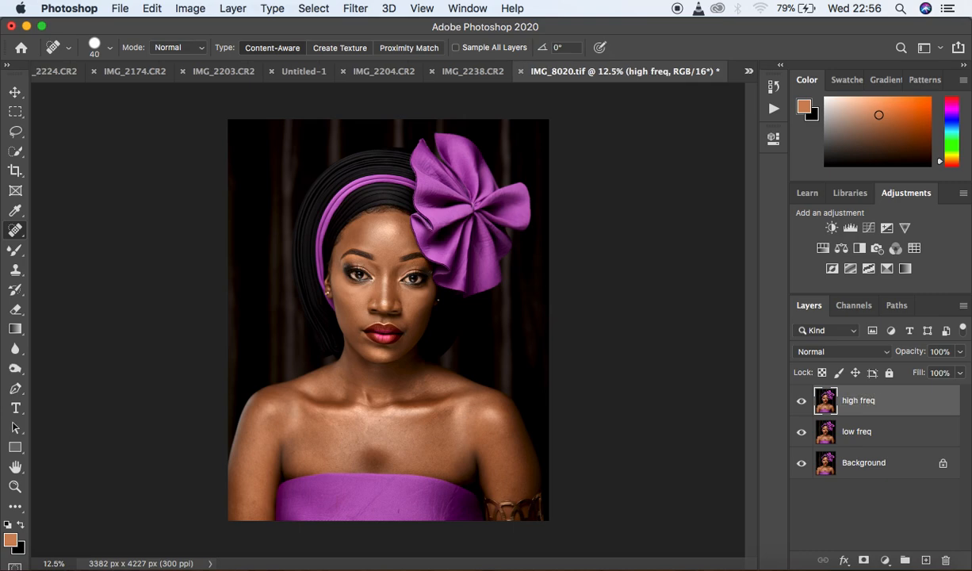
Make low freq the active layer and hide the high freq layer above it
{"action": "left_click", "coordinate": [856, 428]}
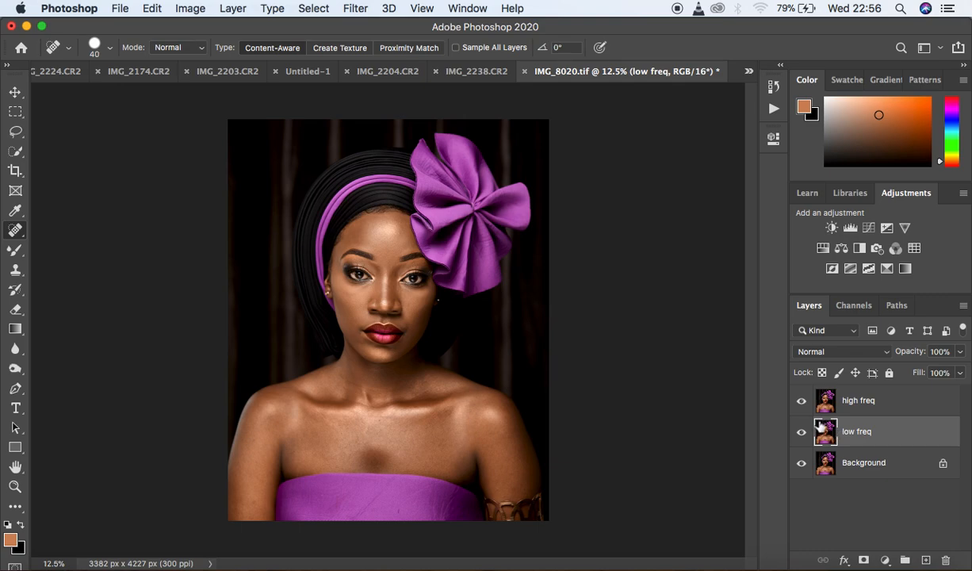
{"action": "left_click", "coordinate": [801, 401]}
{"action": "key", "text": "super+equal"}
{"action": "key", "text": "super+equal"}
{"action": "key", "text": "super+equal"}
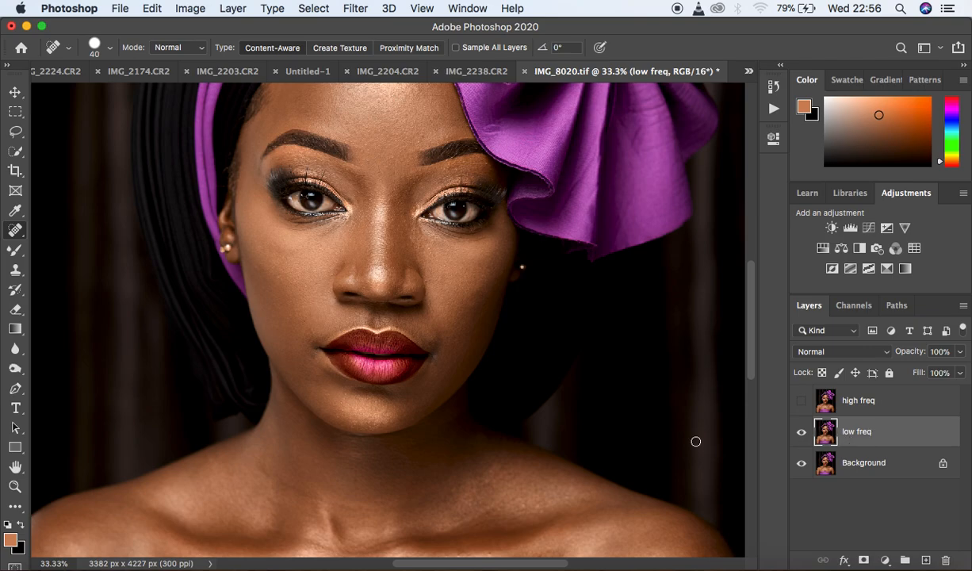
Apply a Gaussian Blur with a radius of 8.0 pixels to the low freq layer
{"action": "left_click", "coordinate": [354, 9]}
{"action": "mouse_move", "coordinate": [425, 191]}
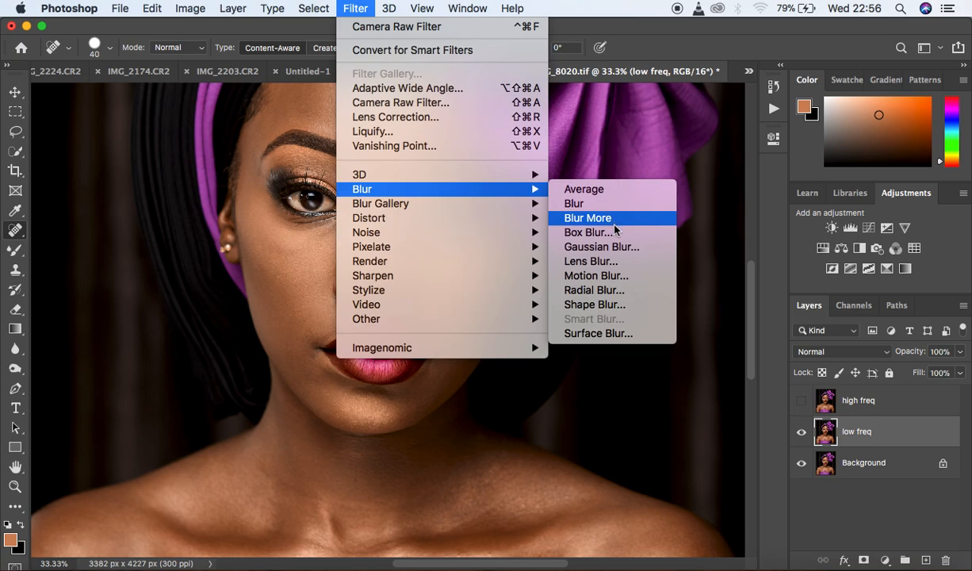
{"action": "left_click", "coordinate": [609, 248]}
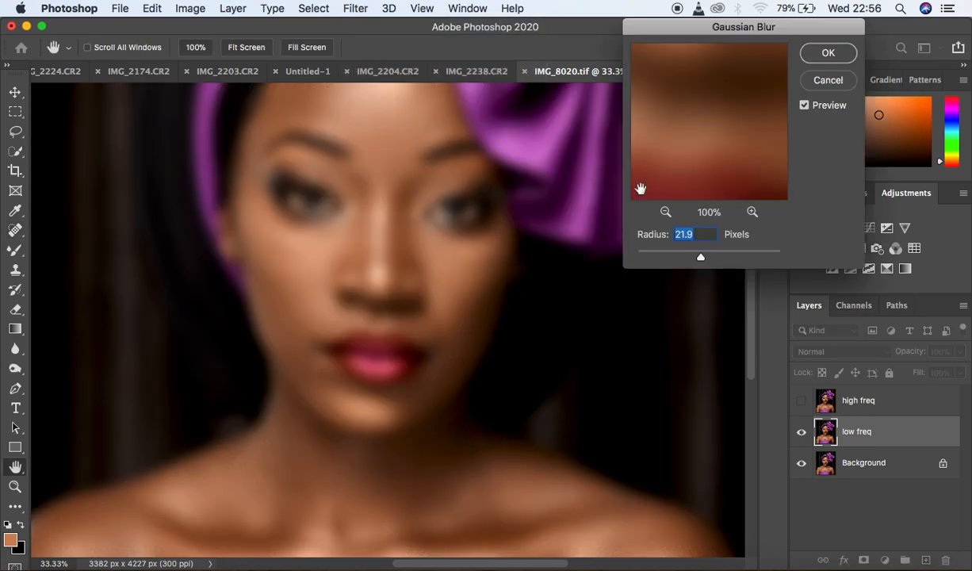
{"action": "left_click_drag", "start_coordinate": [674, 251], "coordinate": [605, 259]}
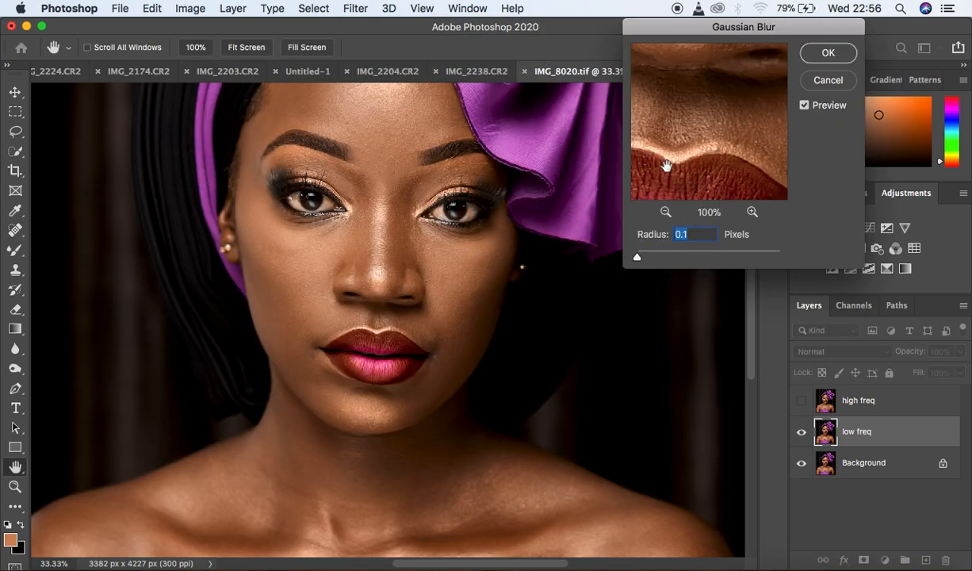
{"action": "left_click_drag", "start_coordinate": [672, 125], "coordinate": [699, 178]}
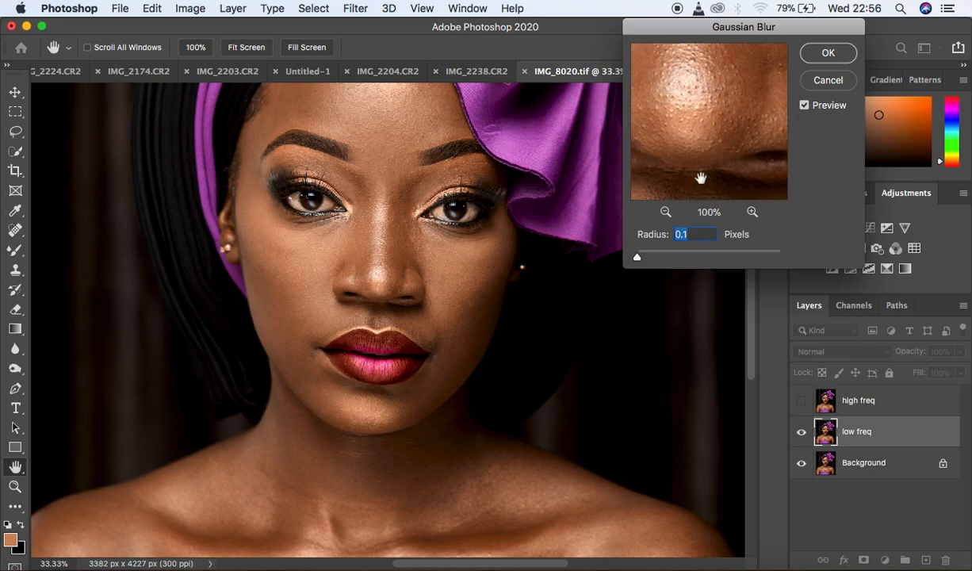
{"action": "left_click", "coordinate": [665, 215]}
{"action": "left_click", "coordinate": [666, 213]}
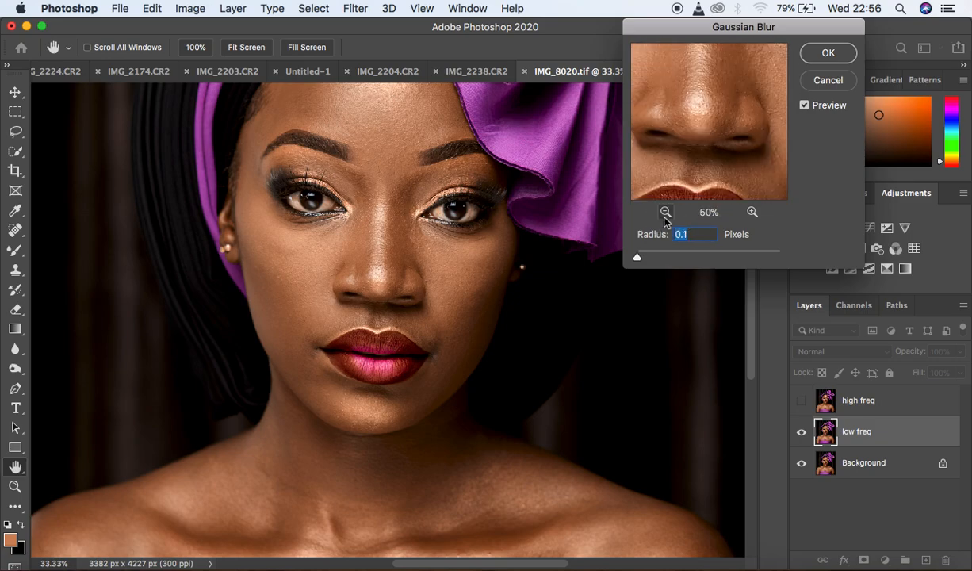
{"action": "left_click_drag", "start_coordinate": [688, 103], "coordinate": [716, 130]}
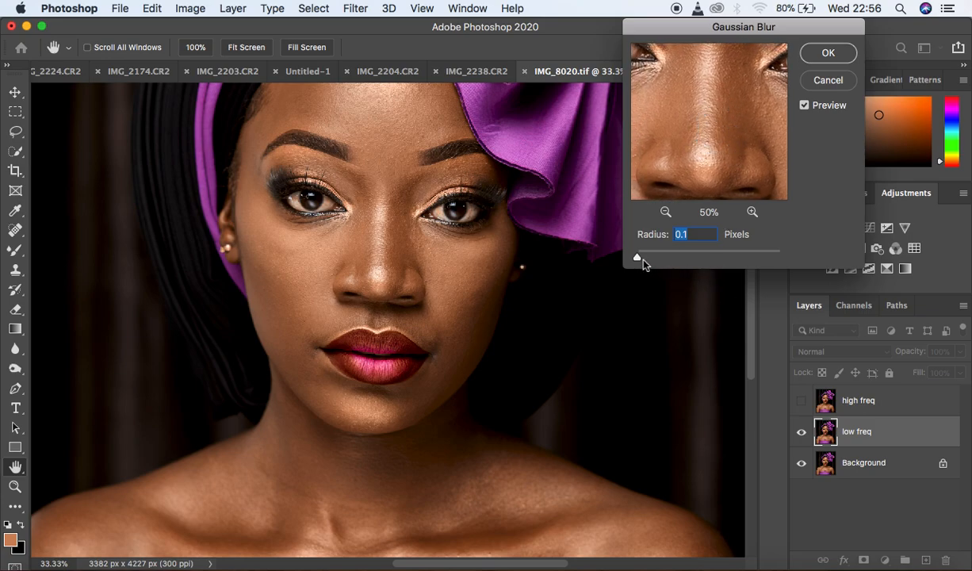
{"action": "left_click_drag", "start_coordinate": [637, 257], "coordinate": [686, 259]}
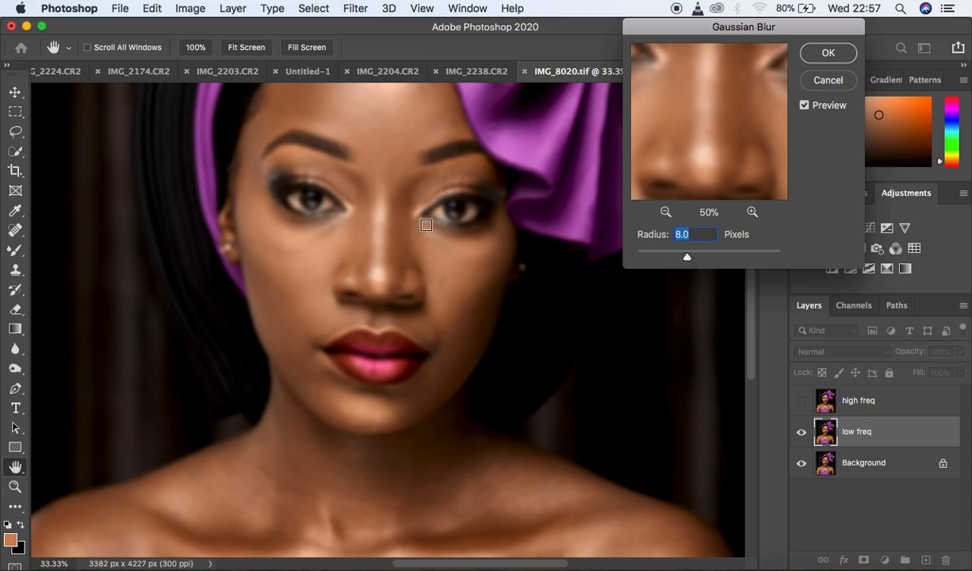
{"action": "left_click", "coordinate": [827, 57]}
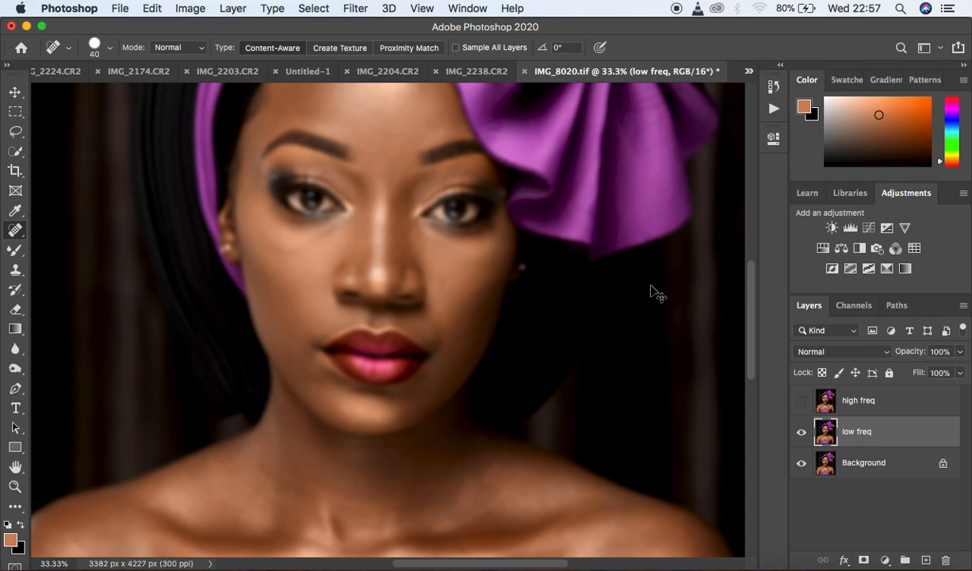
Make high freq the active layer and turn its visibility back on
{"action": "key", "text": "super+minus"}
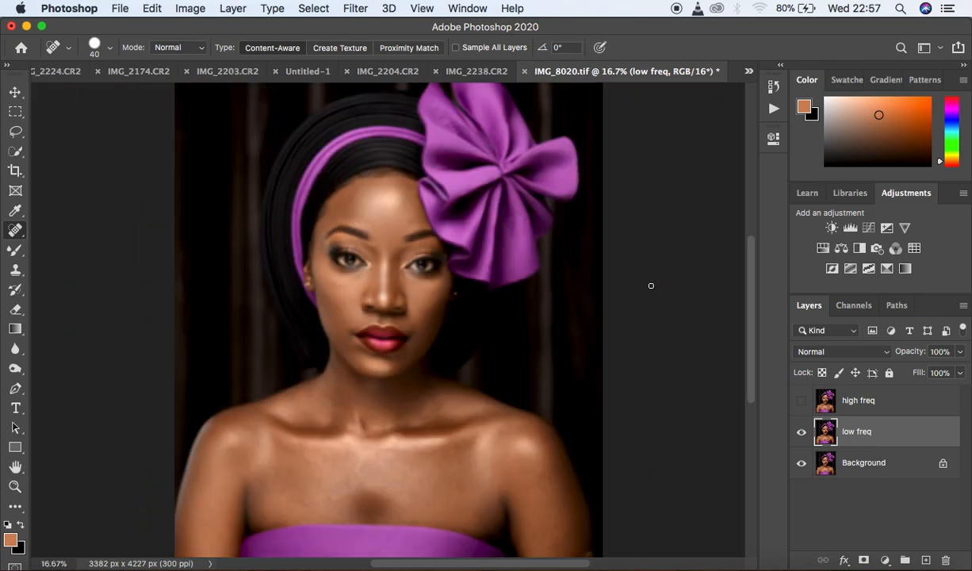
{"action": "left_click", "coordinate": [864, 395]}
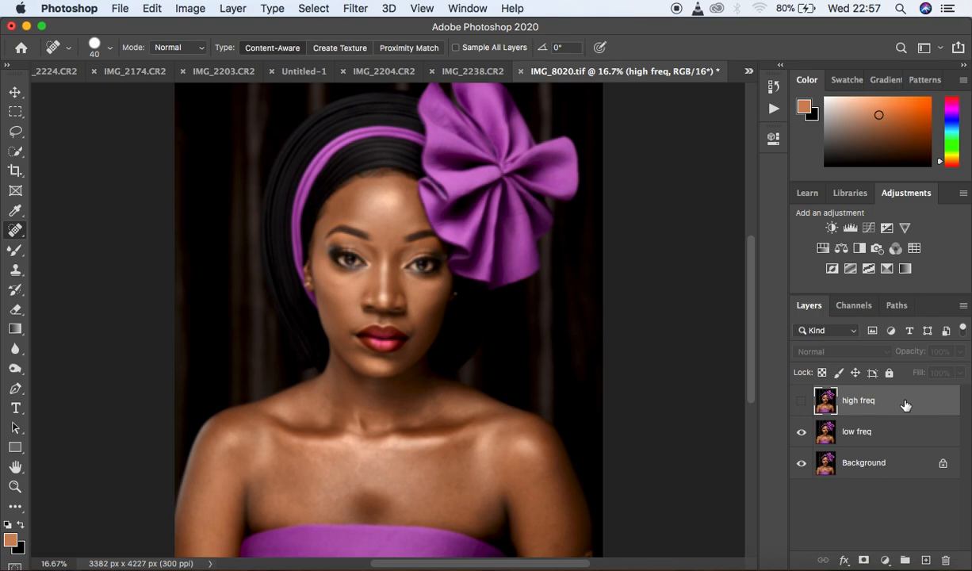
{"action": "left_click", "coordinate": [802, 401]}
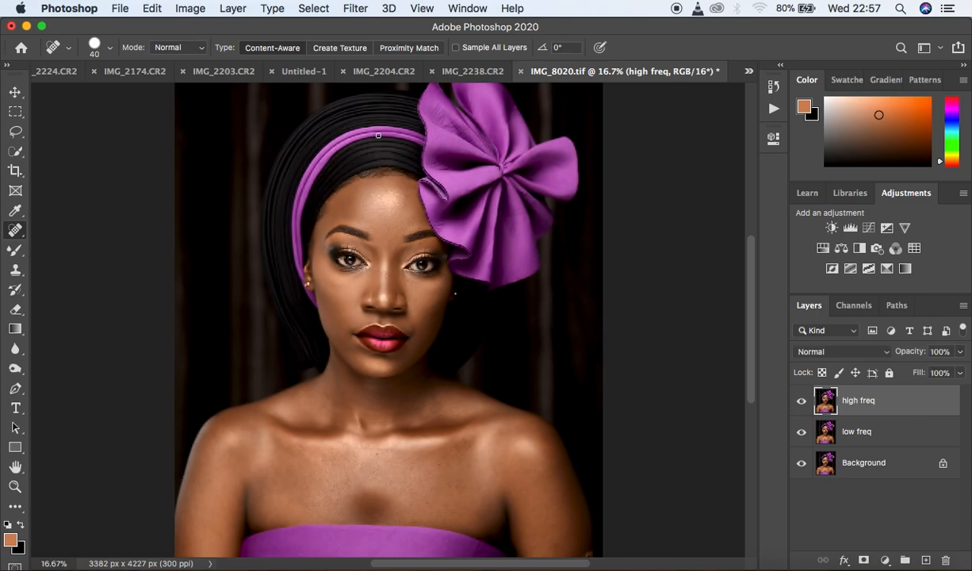
Start Apply Image on the high freq layer with low freq as the source layer and Add as the blending
{"action": "left_click", "coordinate": [185, 9]}
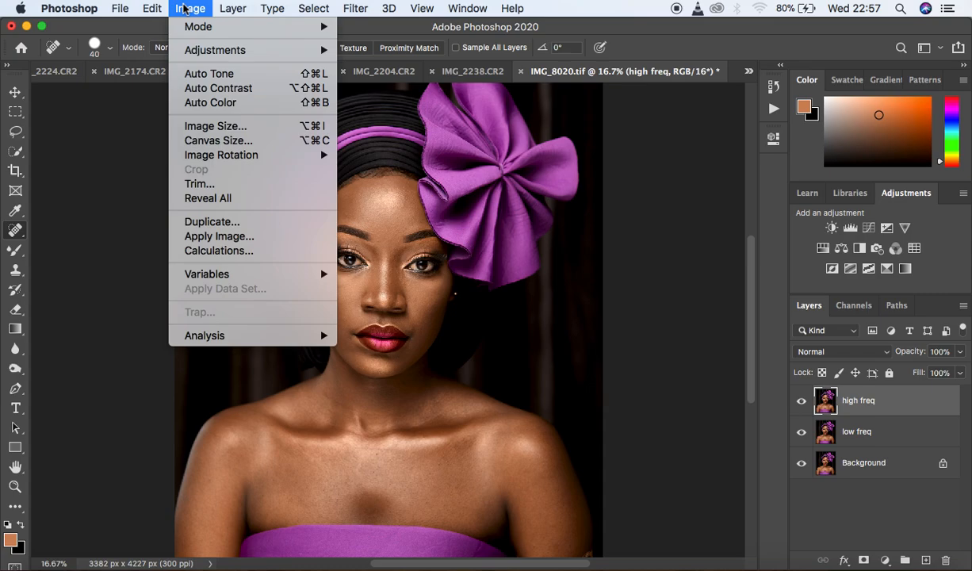
{"action": "mouse_move", "coordinate": [233, 9]}
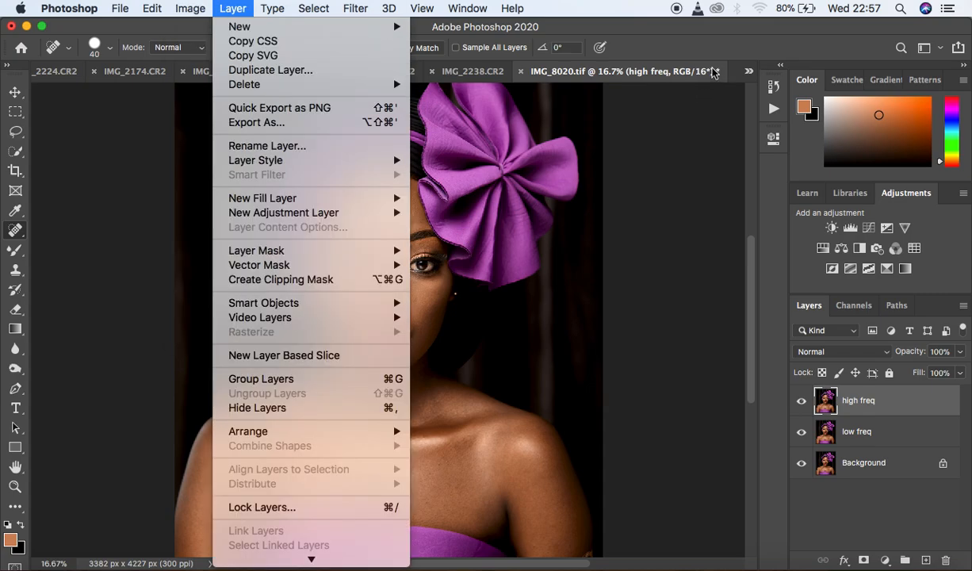
{"action": "mouse_move", "coordinate": [191, 9]}
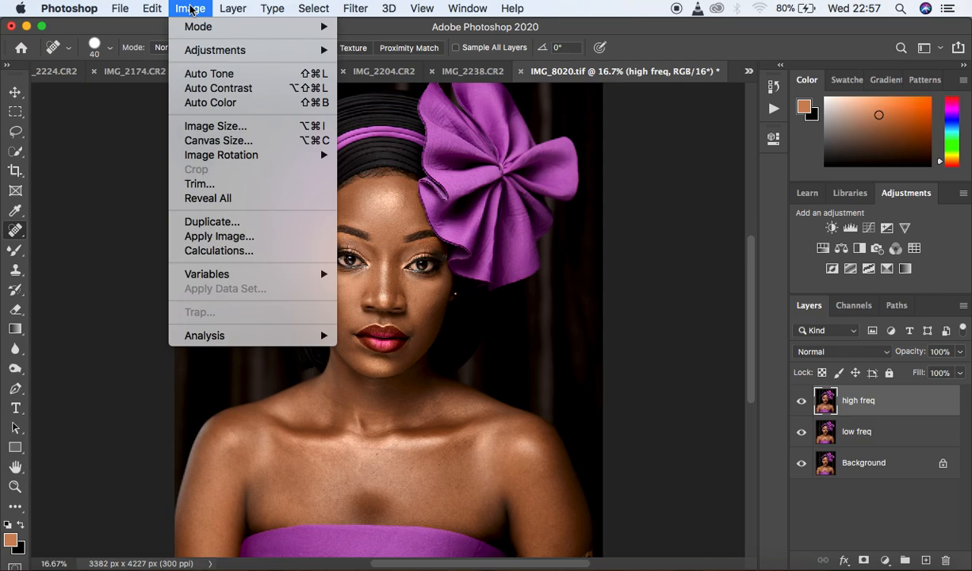
{"action": "left_click", "coordinate": [233, 246]}
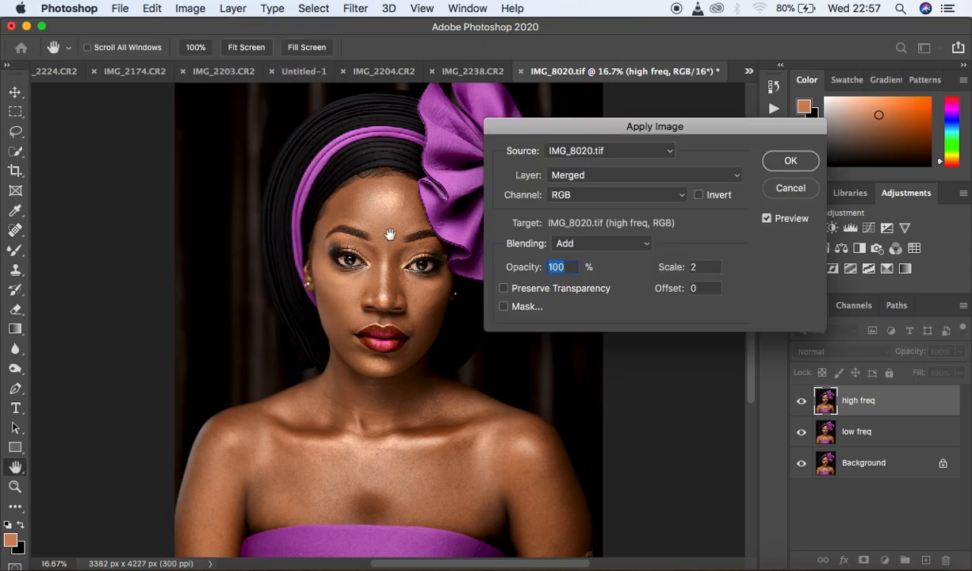
{"action": "left_click_drag", "start_coordinate": [667, 127], "coordinate": [664, 93]}
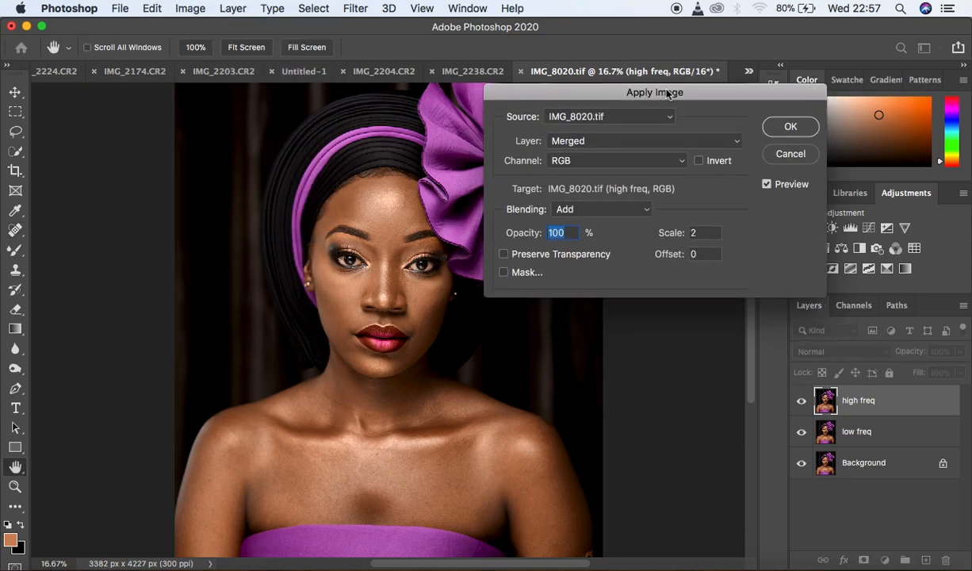
{"action": "left_click", "coordinate": [629, 141]}
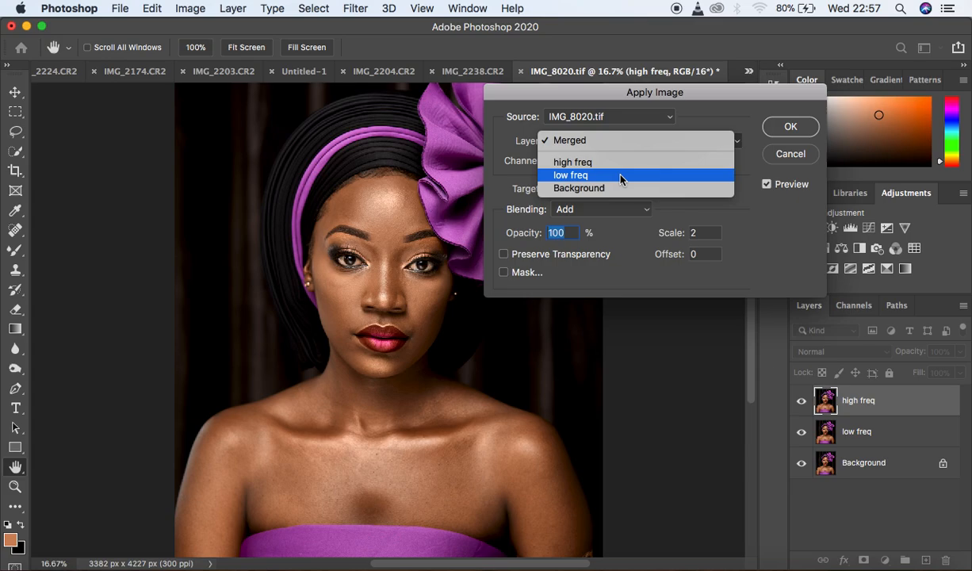
{"action": "left_click", "coordinate": [621, 176]}
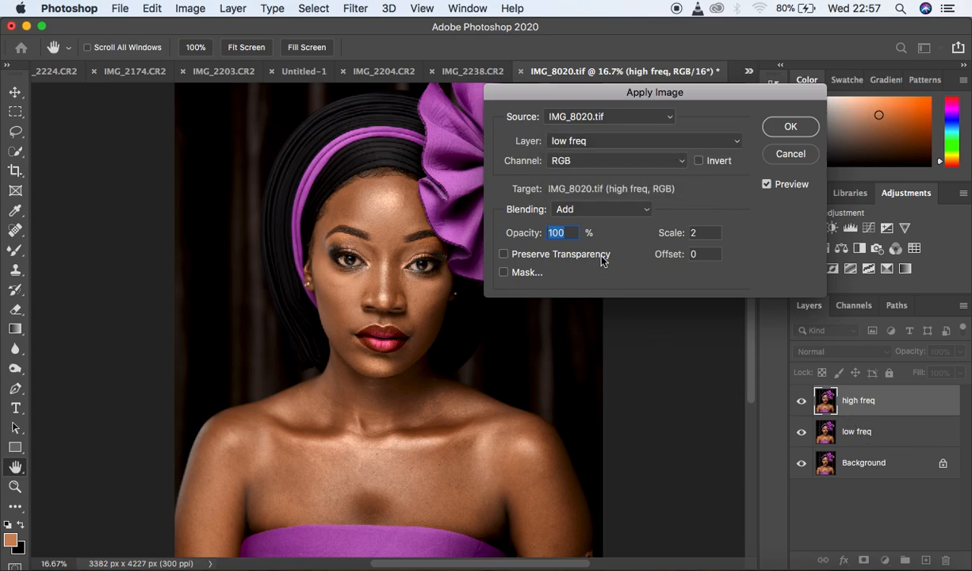
{"action": "left_click", "coordinate": [604, 214]}
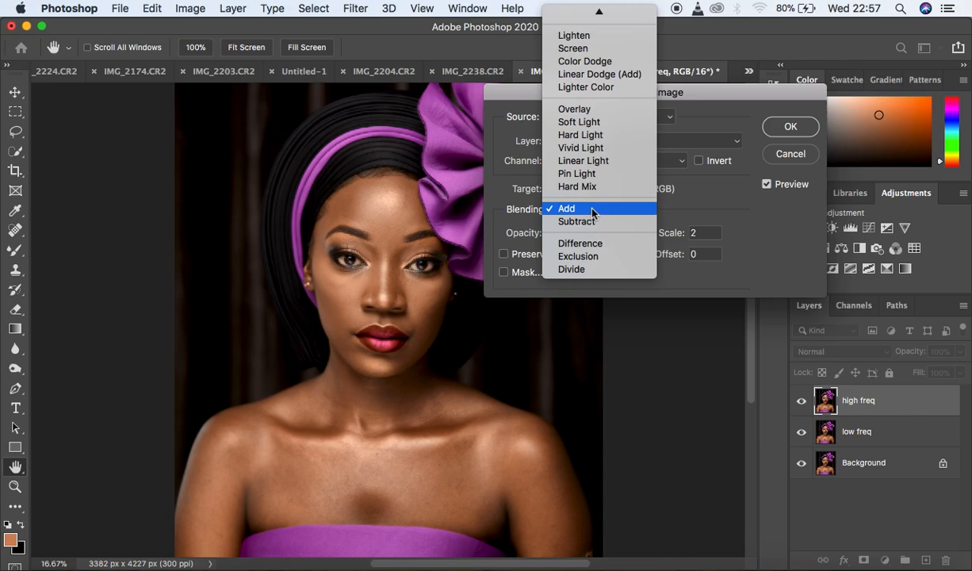
{"action": "left_click", "coordinate": [604, 213]}
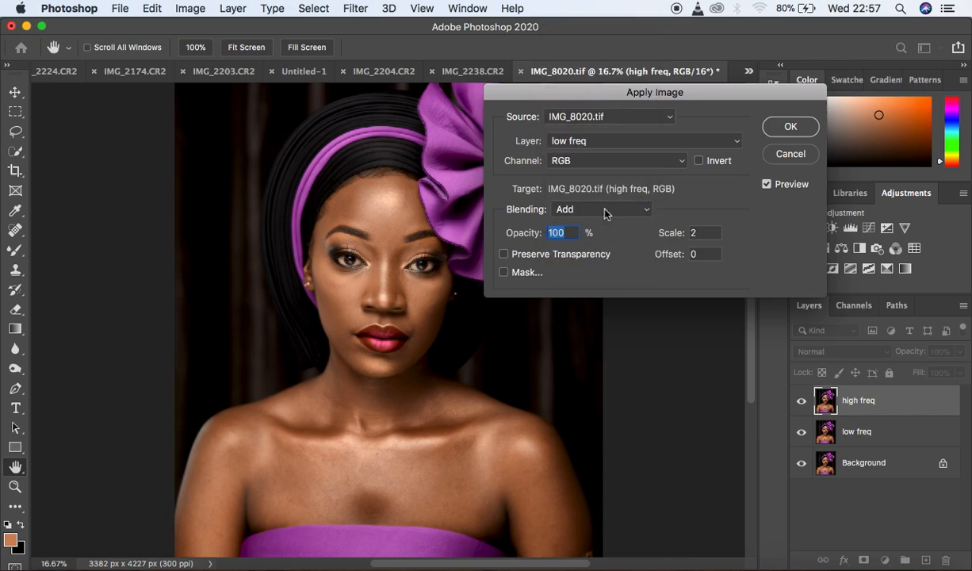
{"action": "left_click", "coordinate": [604, 211]}
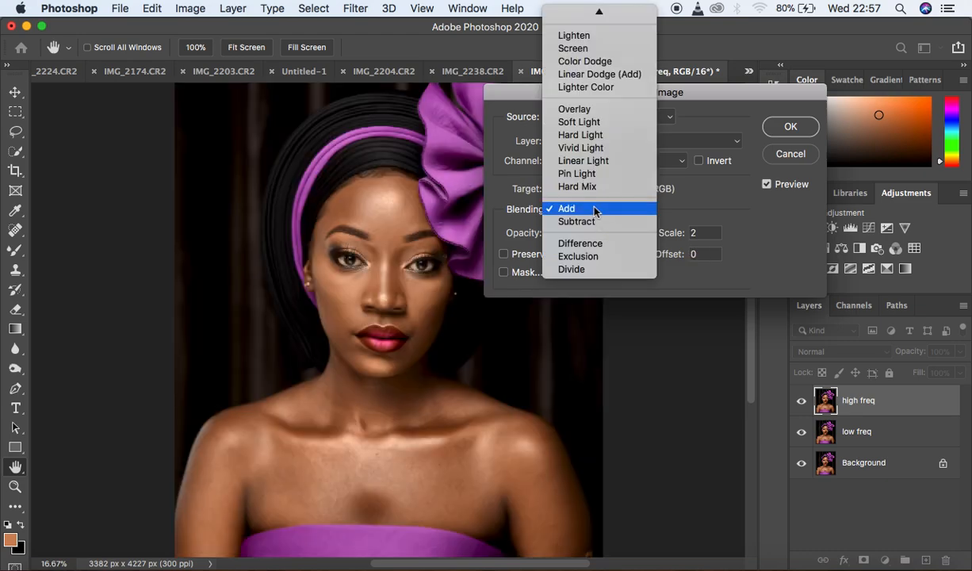
{"action": "left_click", "coordinate": [596, 210]}
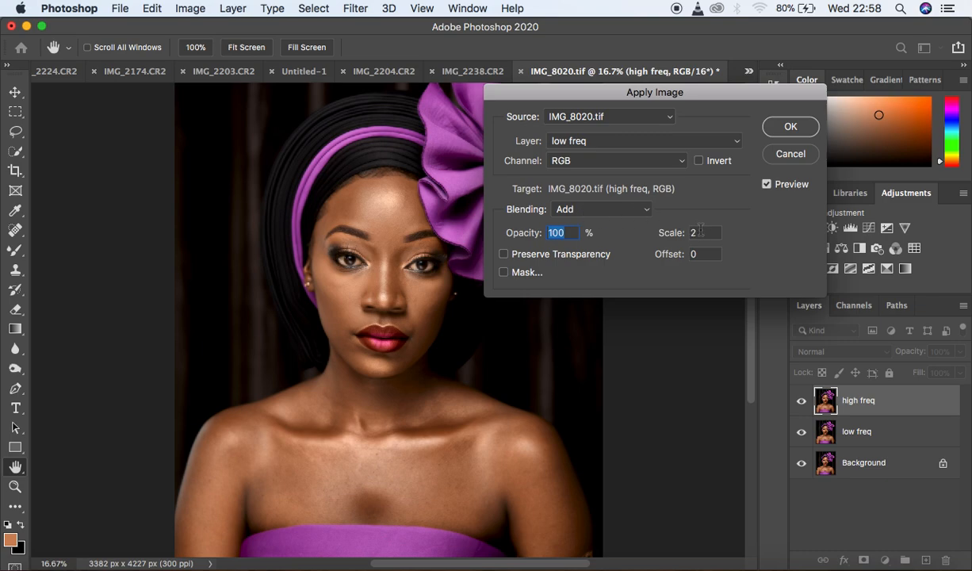
Try Add blending with Invert, try Subtract without Invert for comparison, and return the blending to Add
{"action": "left_click", "coordinate": [699, 161]}
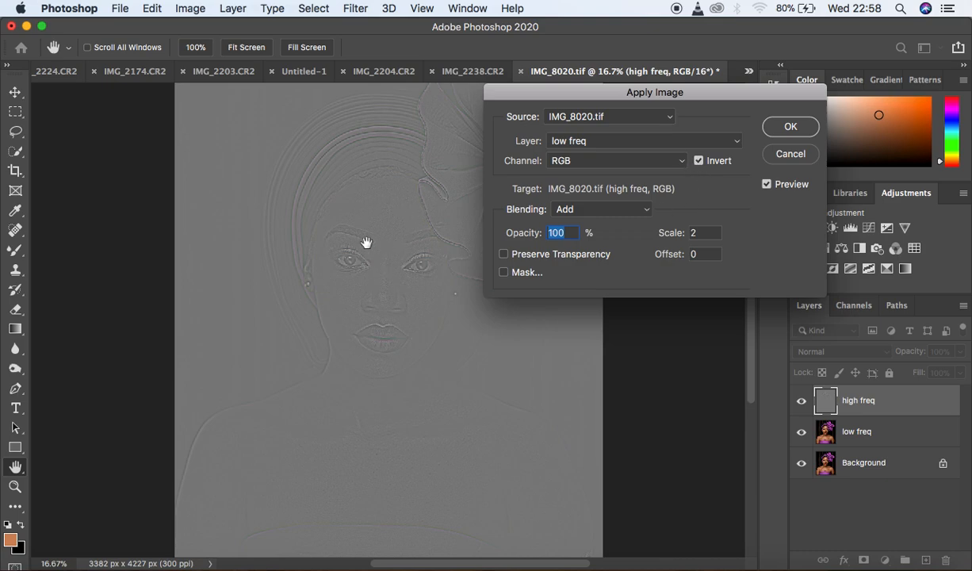
{"action": "left_click", "coordinate": [699, 161]}
{"action": "left_click", "coordinate": [613, 209]}
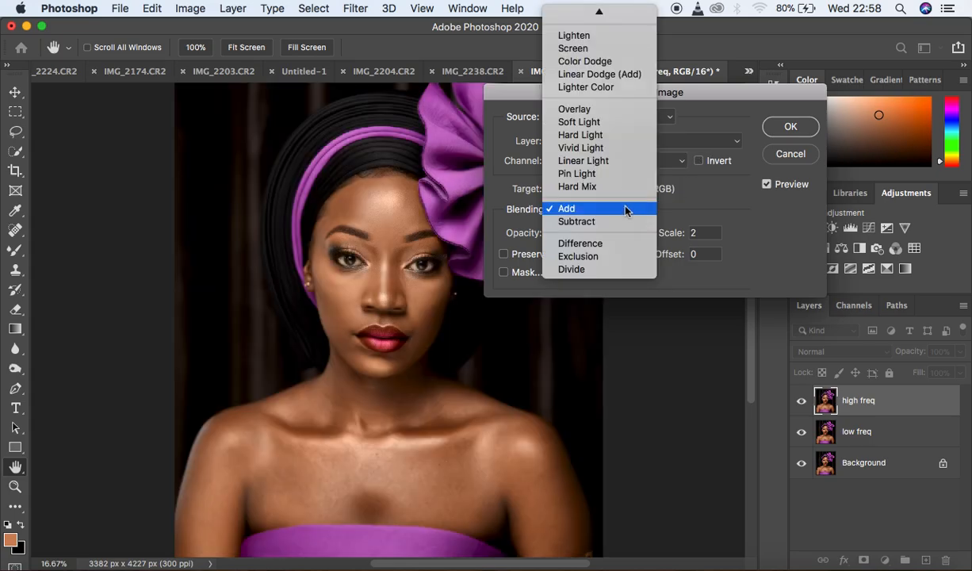
{"action": "left_click", "coordinate": [613, 221]}
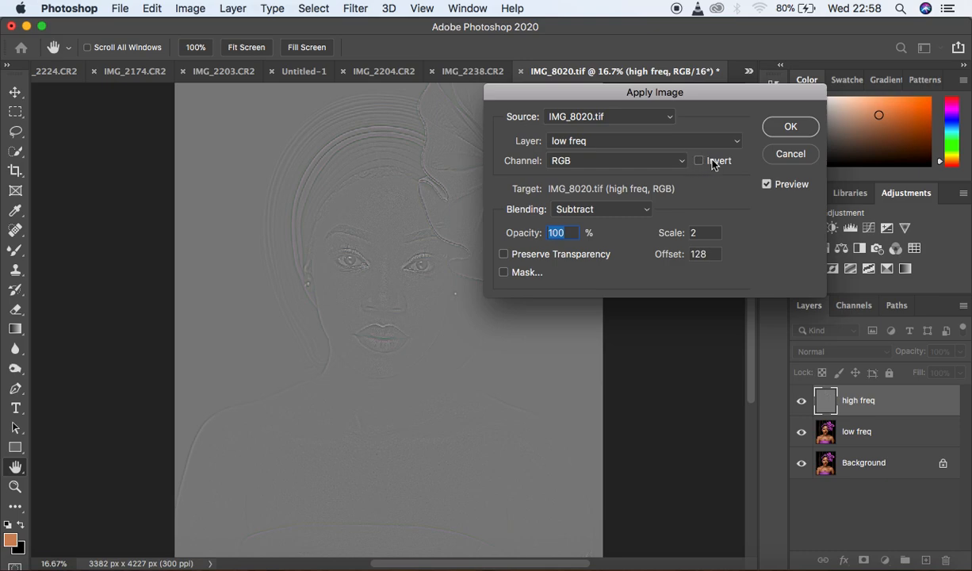
{"action": "left_click", "coordinate": [621, 209]}
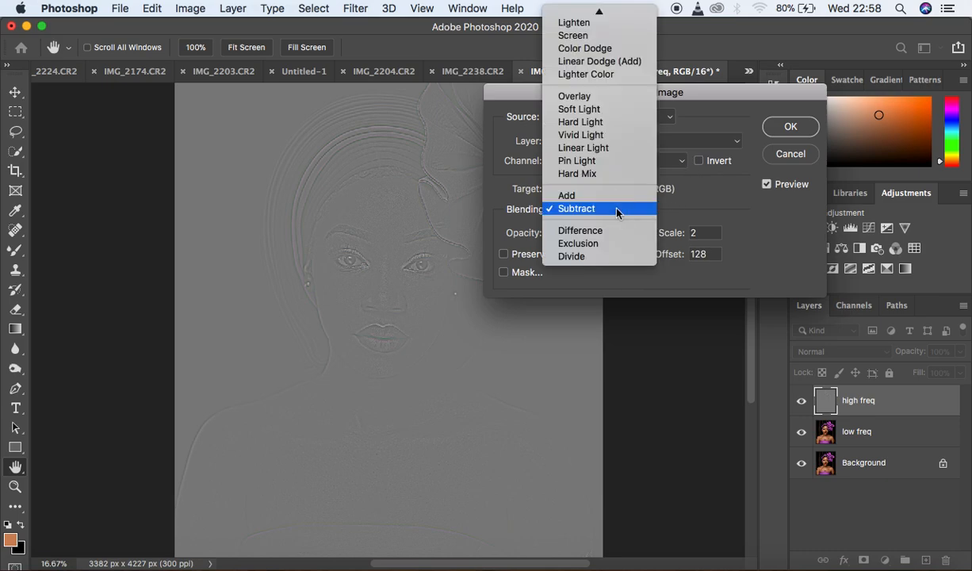
{"action": "left_click", "coordinate": [593, 203]}
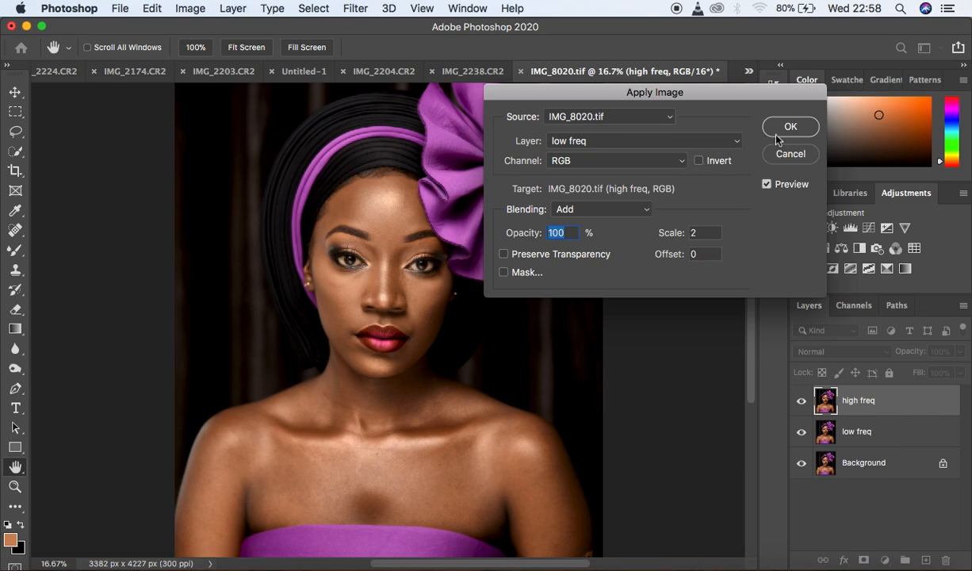
Apply the image to high freq with Invert turned on, and set the layer's blend mode to Linear Light
{"action": "left_click", "coordinate": [698, 161]}
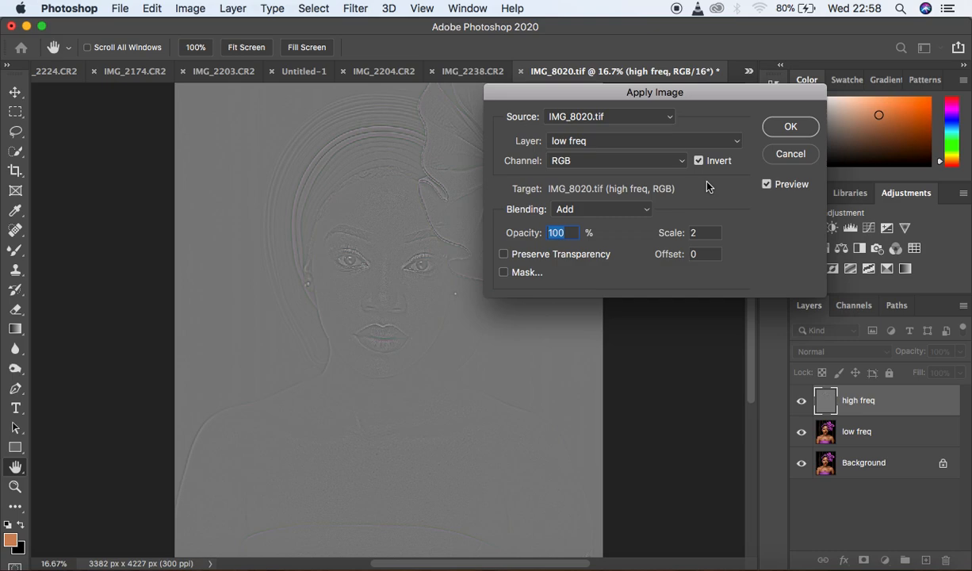
{"action": "left_click", "coordinate": [790, 129]}
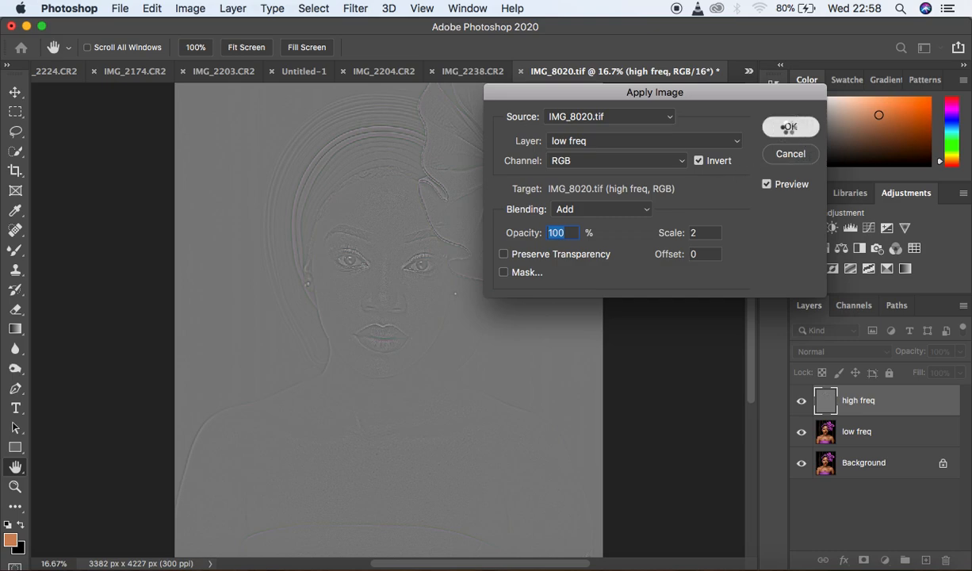
{"action": "key", "text": "j"}
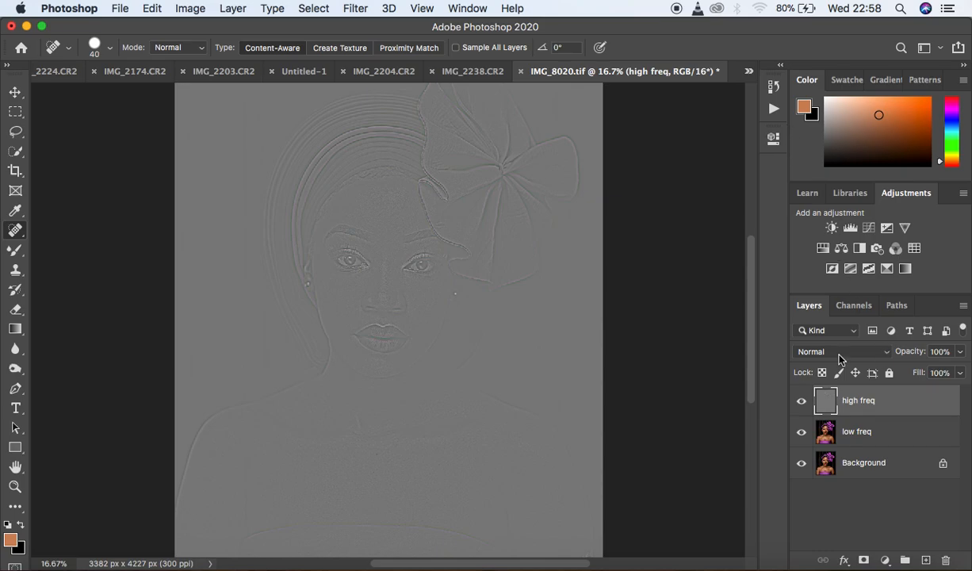
{"action": "left_click", "coordinate": [809, 351]}
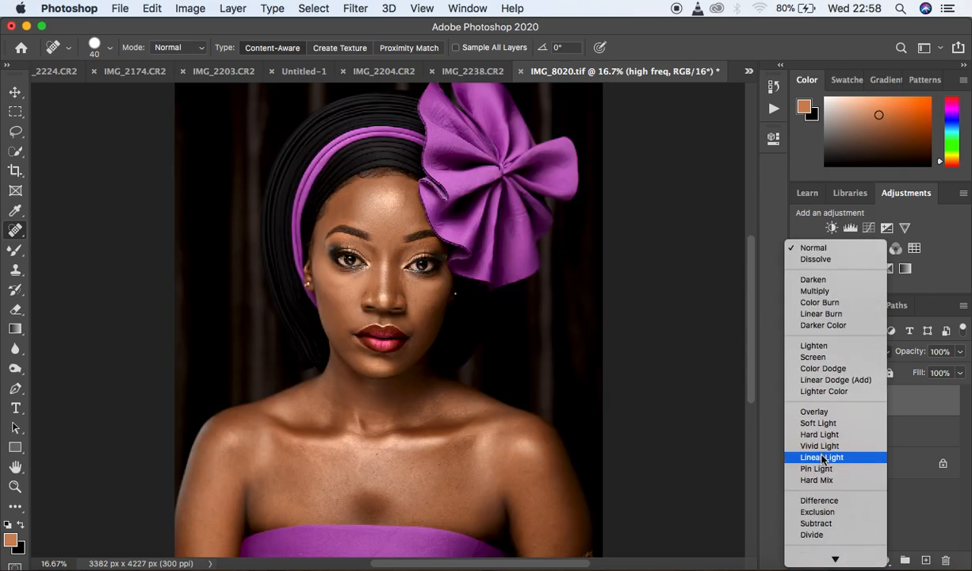
{"action": "left_click", "coordinate": [822, 458]}
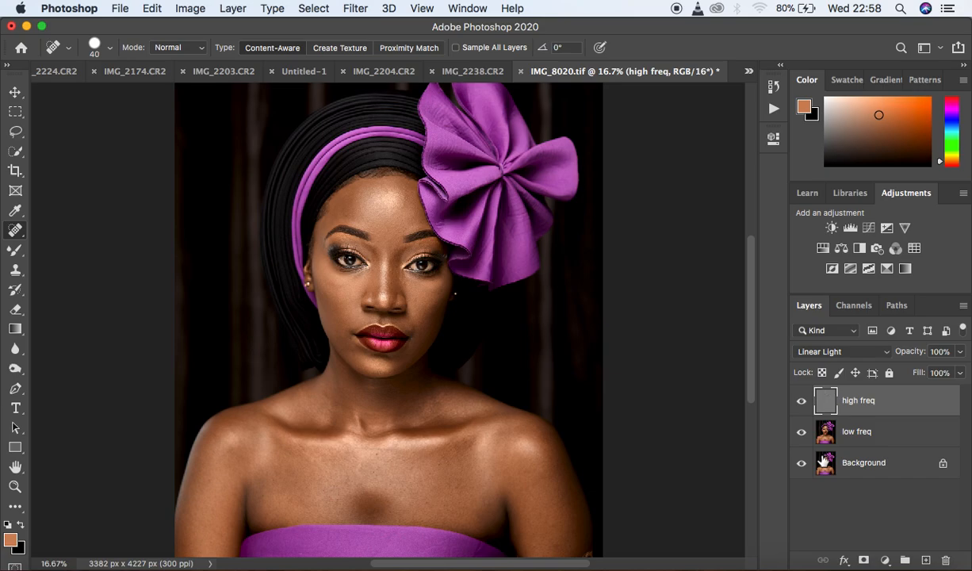
Group the high freq and low freq layers and name the group FREQ SEP
{"action": "left_click", "coordinate": [896, 435], "text": "shift"}
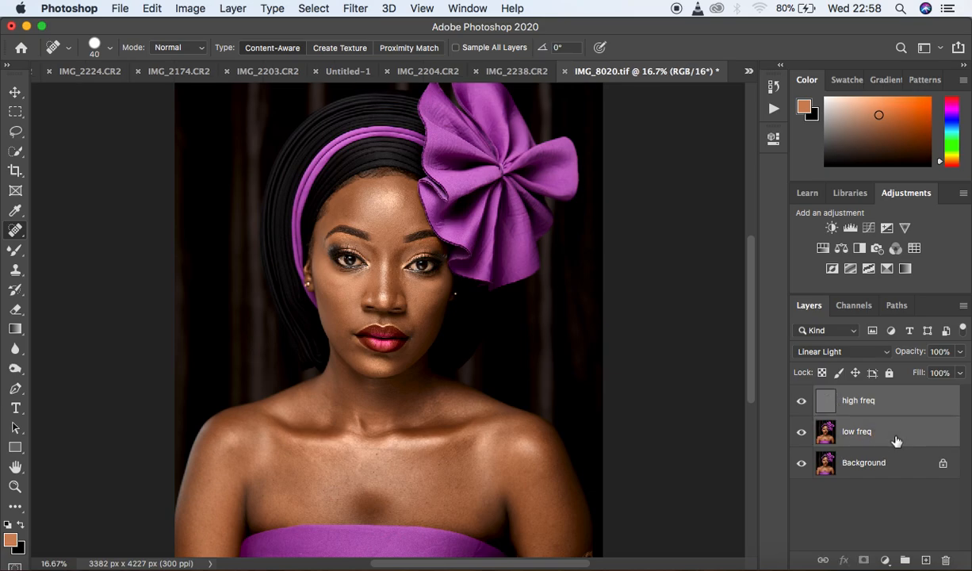
{"action": "key", "text": "super+g"}
{"action": "double_click", "coordinate": [858, 394]}
{"action": "type", "text": "F"}
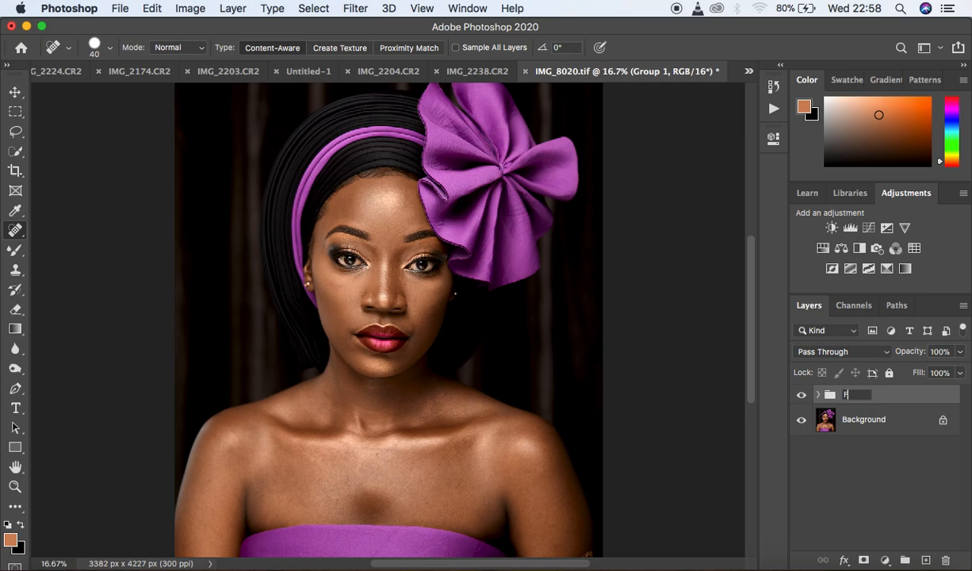
{"action": "type", "text": "REQ SEP"}
{"action": "key", "text": "Return"}
Add a Black & White adjustment layer above high freq inside the FREQ SEP group and lower its Reds value
{"action": "left_click", "coordinate": [818, 394]}
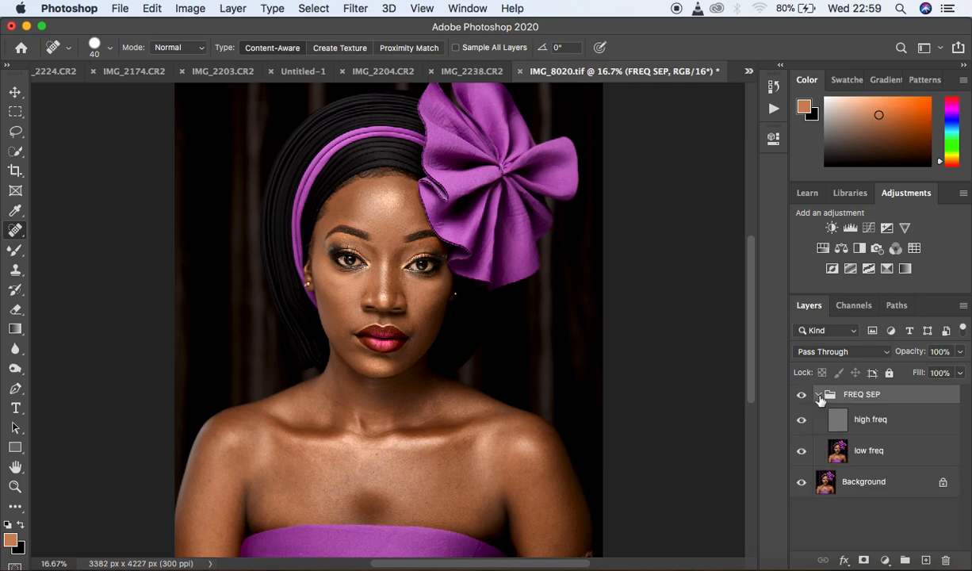
{"action": "left_click", "coordinate": [916, 424]}
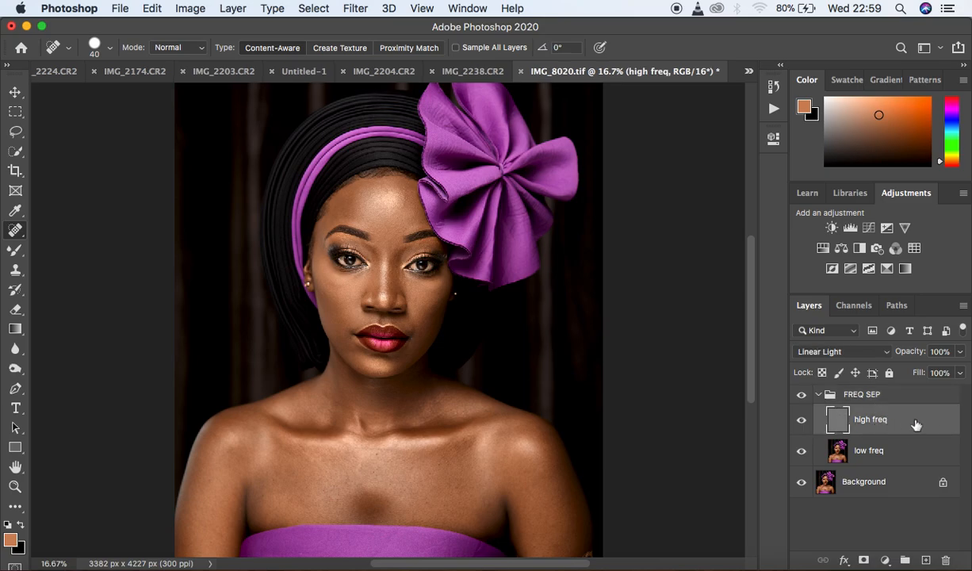
{"action": "left_click", "coordinate": [885, 560]}
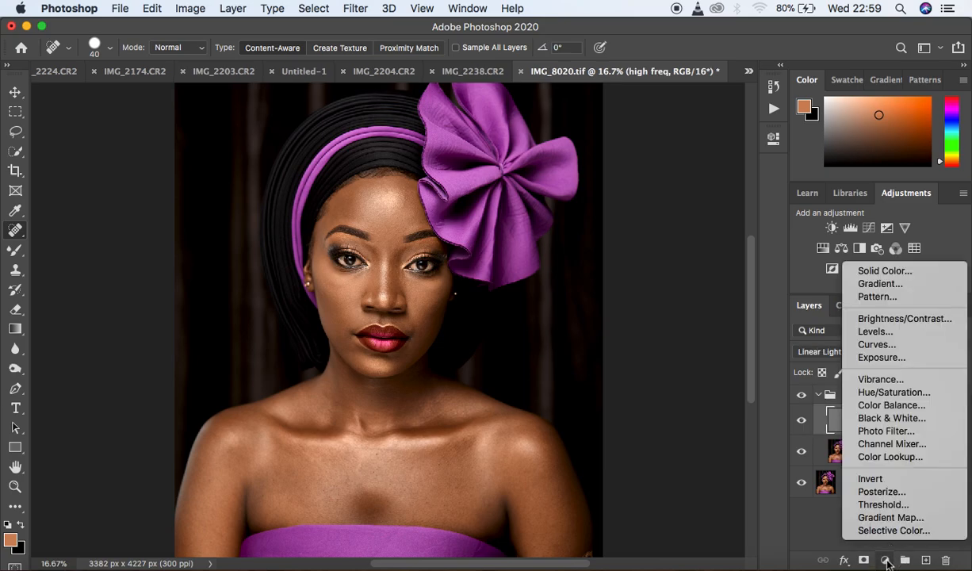
{"action": "left_click", "coordinate": [891, 419]}
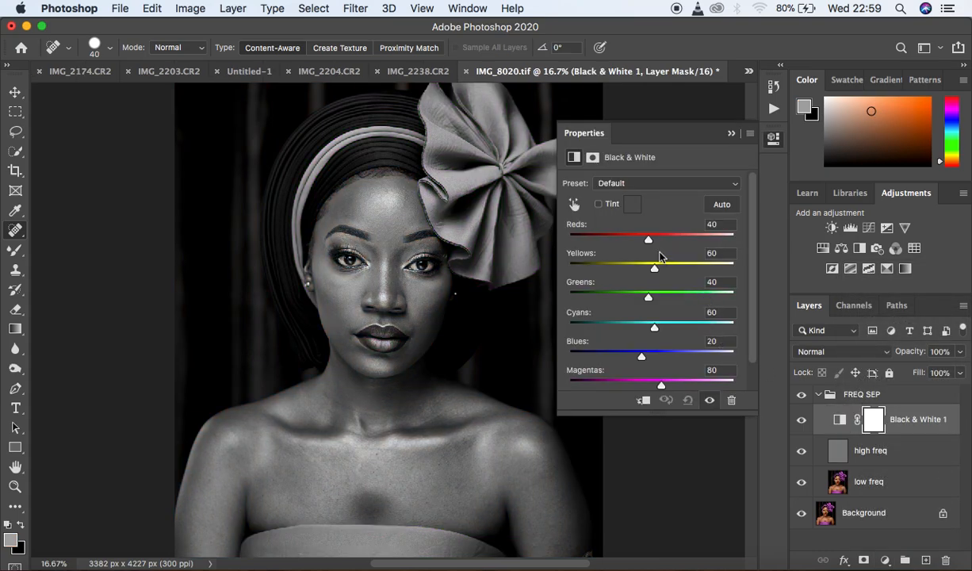
{"action": "left_click_drag", "start_coordinate": [645, 241], "coordinate": [633, 239]}
{"action": "left_click", "coordinate": [731, 133]}
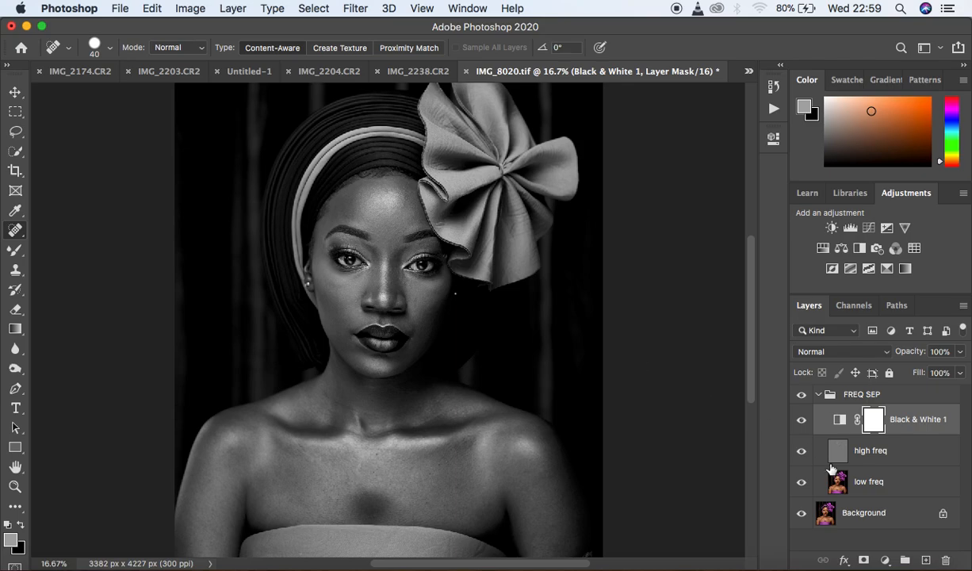
Make low freq the active layer and switch to the Mixer Brush tool
{"action": "left_click", "coordinate": [897, 488]}
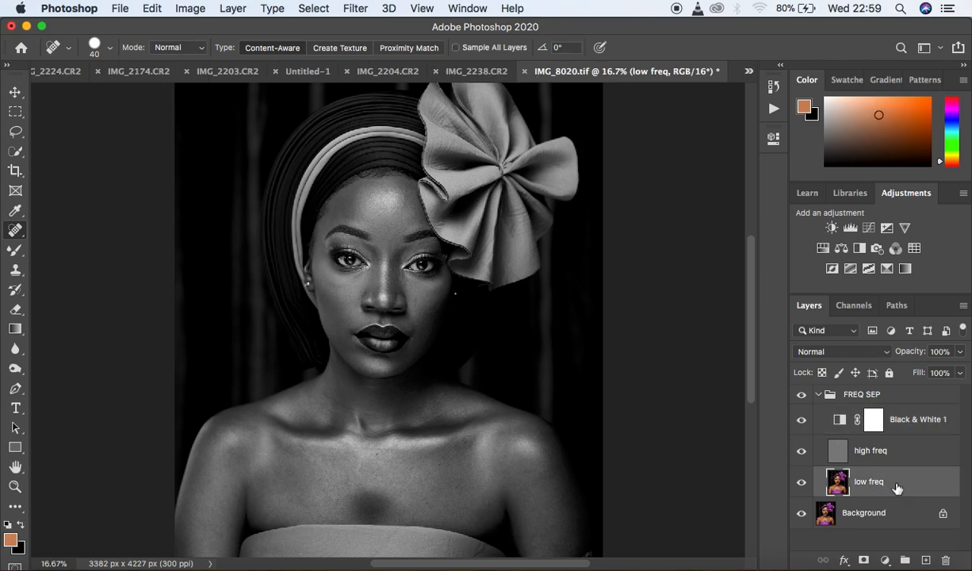
{"action": "left_click", "coordinate": [16, 250]}
{"action": "left_click", "coordinate": [86, 292]}
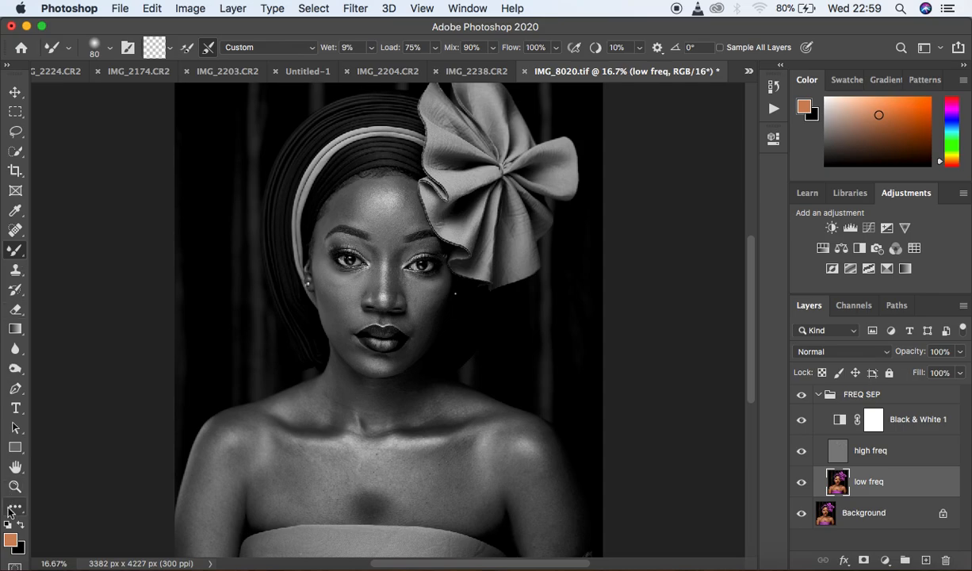
{"action": "left_click", "coordinate": [171, 48]}
{"action": "left_click", "coordinate": [171, 76]}
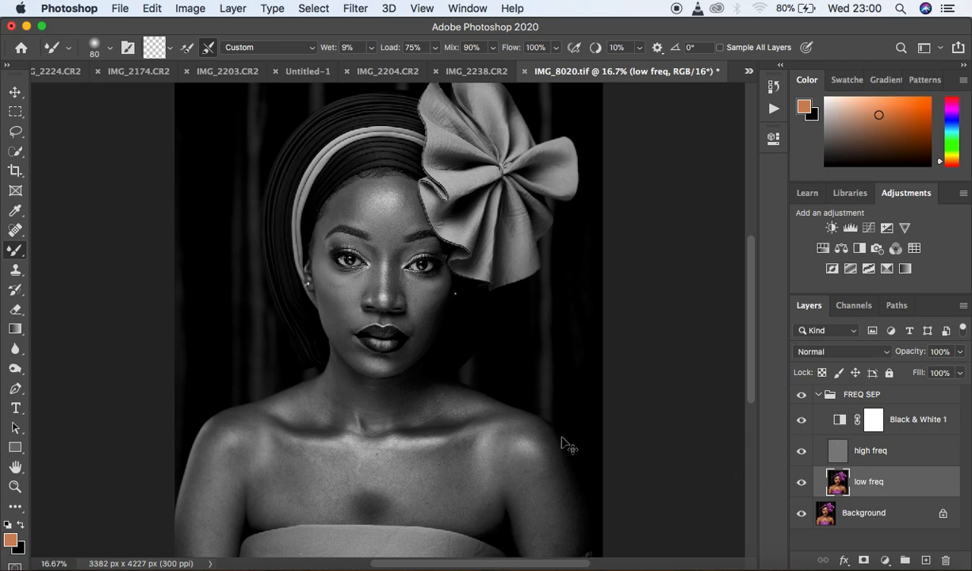
Enlarge the Mixer Brush to 150 and blend the uneven tones across the forehead on low freq
{"action": "key", "text": "super+equal"}
{"action": "key", "text": "super+equal"}
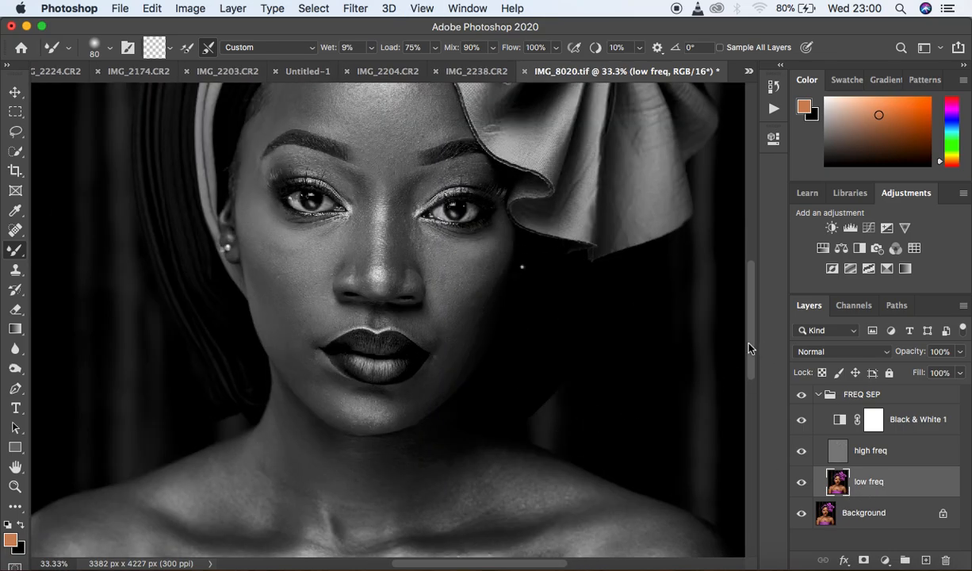
{"action": "scroll", "coordinate": [749, 341], "scroll_direction": "up", "scroll_amount": 3}
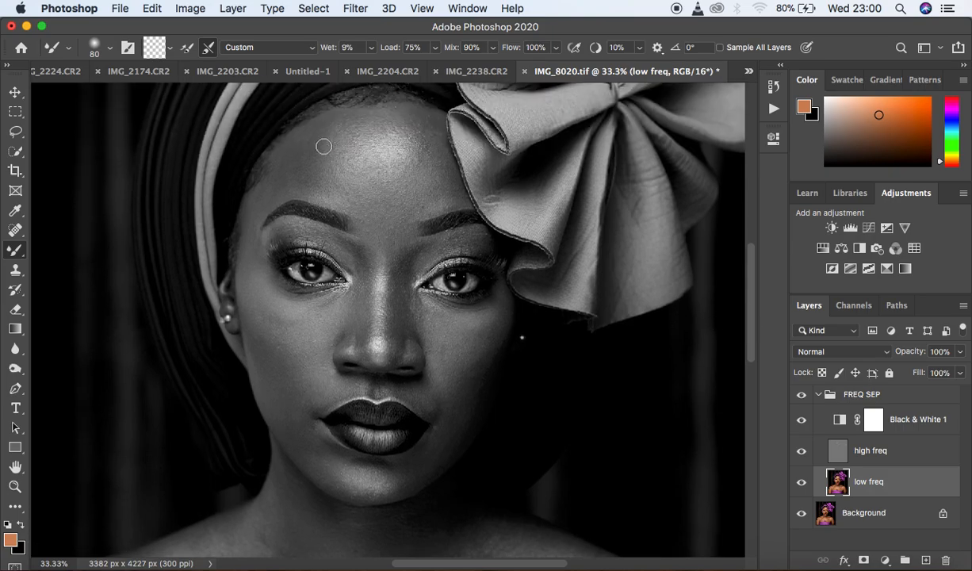
{"action": "key", "text": "bracketright"}
{"action": "key", "text": "bracketright"}
{"action": "key", "text": "bracketright"}
{"action": "key", "text": "bracketright"}
{"action": "mouse_move", "coordinate": [314, 142]}
{"action": "left_mouse_down"}
{"action": "mouse_move", "coordinate": [303, 174]}
{"action": "mouse_move", "coordinate": [313, 168]}
{"action": "mouse_move", "coordinate": [295, 164]}
{"action": "mouse_move", "coordinate": [262, 194]}
{"action": "mouse_move", "coordinate": [311, 175]}
{"action": "mouse_move", "coordinate": [339, 189]}
{"action": "left_mouse_up"}
{"action": "mouse_move", "coordinate": [427, 131]}
{"action": "left_mouse_down"}
{"action": "mouse_move", "coordinate": [429, 167]}
{"action": "mouse_move", "coordinate": [424, 127]}
{"action": "mouse_move", "coordinate": [421, 188]}
{"action": "mouse_move", "coordinate": [396, 214]}
{"action": "mouse_move", "coordinate": [393, 201]}
{"action": "mouse_move", "coordinate": [331, 172]}
{"action": "mouse_move", "coordinate": [378, 146]}
{"action": "mouse_move", "coordinate": [381, 162]}
{"action": "mouse_move", "coordinate": [390, 144]}
{"action": "mouse_move", "coordinate": [363, 137]}
{"action": "mouse_move", "coordinate": [360, 150]}
{"action": "mouse_move", "coordinate": [343, 127]}
{"action": "mouse_move", "coordinate": [332, 164]}
{"action": "mouse_move", "coordinate": [365, 116]}
{"action": "mouse_move", "coordinate": [398, 116]}
{"action": "mouse_move", "coordinate": [416, 146]}
{"action": "mouse_move", "coordinate": [397, 121]}
{"action": "mouse_move", "coordinate": [329, 130]}
{"action": "mouse_move", "coordinate": [386, 123]}
{"action": "mouse_move", "coordinate": [413, 143]}
{"action": "mouse_move", "coordinate": [392, 185]}
{"action": "left_mouse_up"}
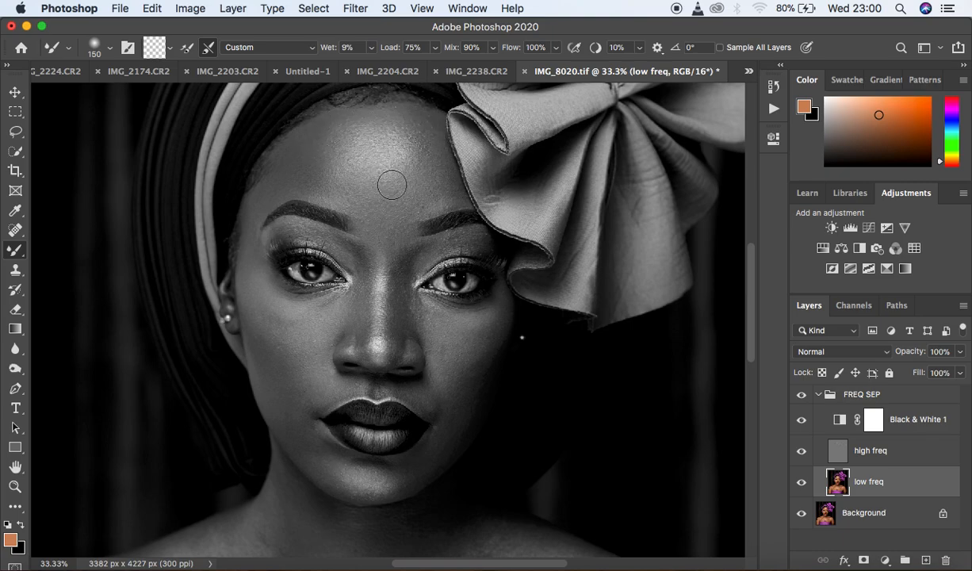
Smooth the skin tones on both cheeks of the low freq layer with the Mixer Brush
{"action": "mouse_move", "coordinate": [258, 289]}
{"action": "left_mouse_down"}
{"action": "mouse_move", "coordinate": [298, 335]}
{"action": "mouse_move", "coordinate": [282, 339]}
{"action": "mouse_move", "coordinate": [278, 328]}
{"action": "mouse_move", "coordinate": [300, 326]}
{"action": "mouse_move", "coordinate": [310, 327]}
{"action": "mouse_move", "coordinate": [310, 342]}
{"action": "mouse_move", "coordinate": [265, 300]}
{"action": "mouse_move", "coordinate": [265, 310]}
{"action": "mouse_move", "coordinate": [250, 278]}
{"action": "left_mouse_up"}
{"action": "mouse_move", "coordinate": [442, 337]}
{"action": "left_mouse_down"}
{"action": "mouse_move", "coordinate": [475, 330]}
{"action": "mouse_move", "coordinate": [477, 319]}
{"action": "mouse_move", "coordinate": [460, 336]}
{"action": "mouse_move", "coordinate": [465, 354]}
{"action": "mouse_move", "coordinate": [477, 336]}
{"action": "mouse_move", "coordinate": [457, 328]}
{"action": "left_mouse_up"}
{"action": "mouse_move", "coordinate": [264, 353]}
{"action": "left_mouse_down"}
{"action": "mouse_move", "coordinate": [254, 341]}
{"action": "mouse_move", "coordinate": [293, 405]}
{"action": "mouse_move", "coordinate": [278, 374]}
{"action": "mouse_move", "coordinate": [284, 347]}
{"action": "left_mouse_up"}
{"action": "mouse_move", "coordinate": [461, 356]}
{"action": "left_mouse_down"}
{"action": "mouse_move", "coordinate": [451, 386]}
{"action": "mouse_move", "coordinate": [474, 347]}
{"action": "mouse_move", "coordinate": [470, 360]}
{"action": "mouse_move", "coordinate": [461, 340]}
{"action": "left_mouse_up"}
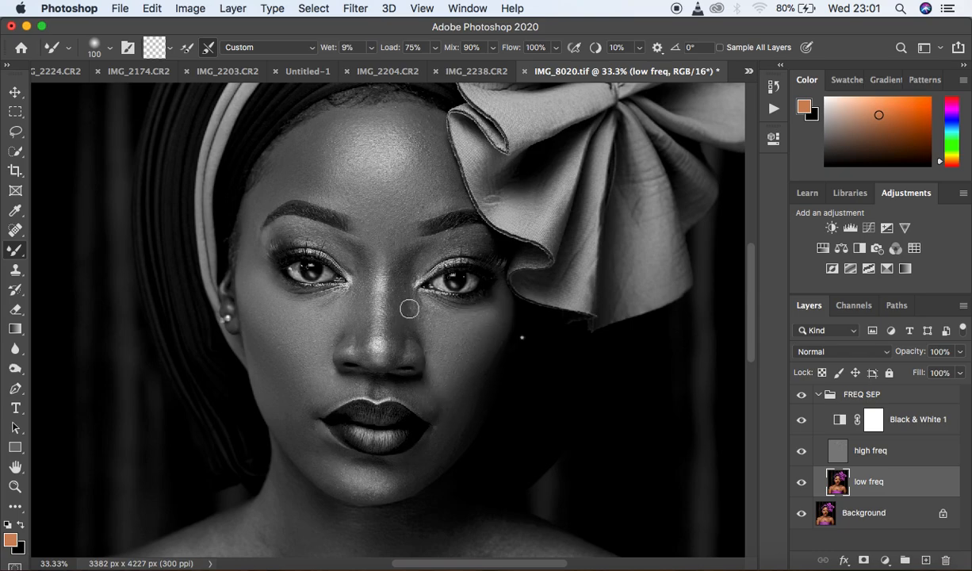
Blend the low freq skin tones beside the nose, between the eyebrows and around the mouth corners with the Mixer Brush
{"action": "mouse_move", "coordinate": [363, 267]}
{"action": "left_mouse_down"}
{"action": "mouse_move", "coordinate": [363, 351]}
{"action": "mouse_move", "coordinate": [362, 264]}
{"action": "mouse_move", "coordinate": [362, 273]}
{"action": "mouse_move", "coordinate": [343, 248]}
{"action": "left_mouse_up"}
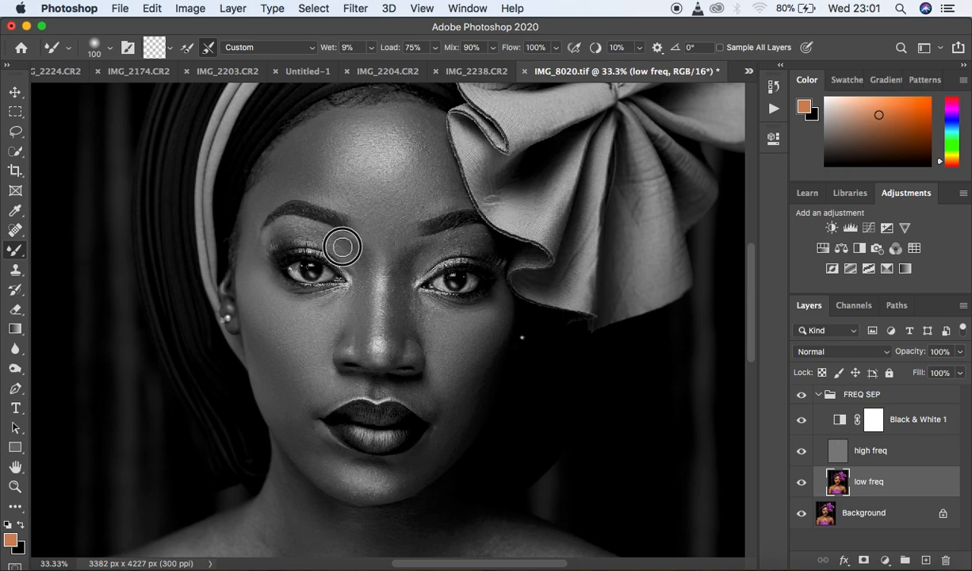
{"action": "mouse_move", "coordinate": [399, 290]}
{"action": "left_mouse_down"}
{"action": "mouse_move", "coordinate": [395, 346]}
{"action": "mouse_move", "coordinate": [406, 265]}
{"action": "mouse_move", "coordinate": [396, 279]}
{"action": "mouse_move", "coordinate": [413, 253]}
{"action": "mouse_move", "coordinate": [392, 367]}
{"action": "mouse_move", "coordinate": [375, 349]}
{"action": "mouse_move", "coordinate": [382, 271]}
{"action": "left_mouse_up"}
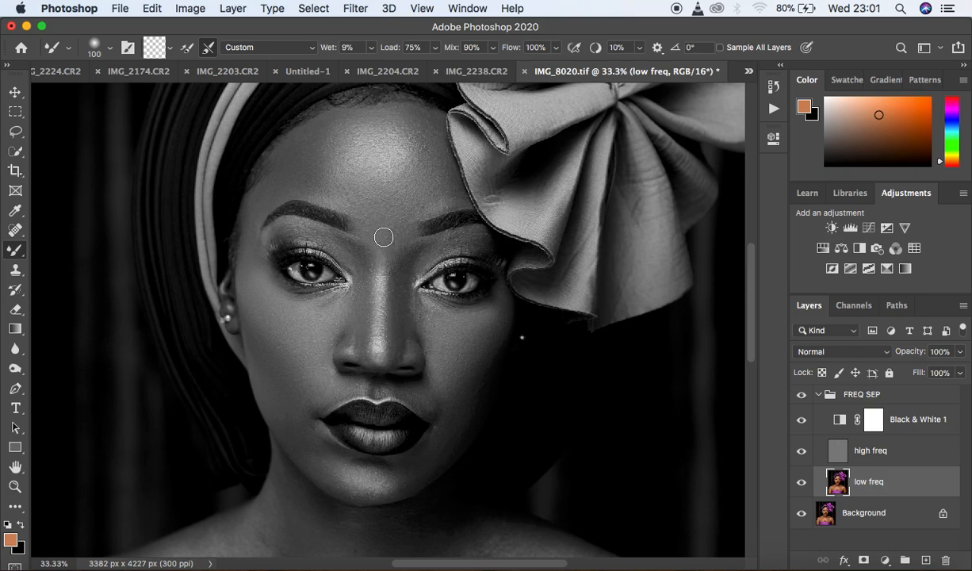
{"action": "mouse_move", "coordinate": [384, 237]}
{"action": "left_mouse_down"}
{"action": "mouse_move", "coordinate": [369, 228]}
{"action": "mouse_move", "coordinate": [367, 236]}
{"action": "left_mouse_up"}
{"action": "mouse_move", "coordinate": [295, 425]}
{"action": "left_mouse_down"}
{"action": "mouse_move", "coordinate": [309, 450]}
{"action": "mouse_move", "coordinate": [301, 407]}
{"action": "left_mouse_up"}
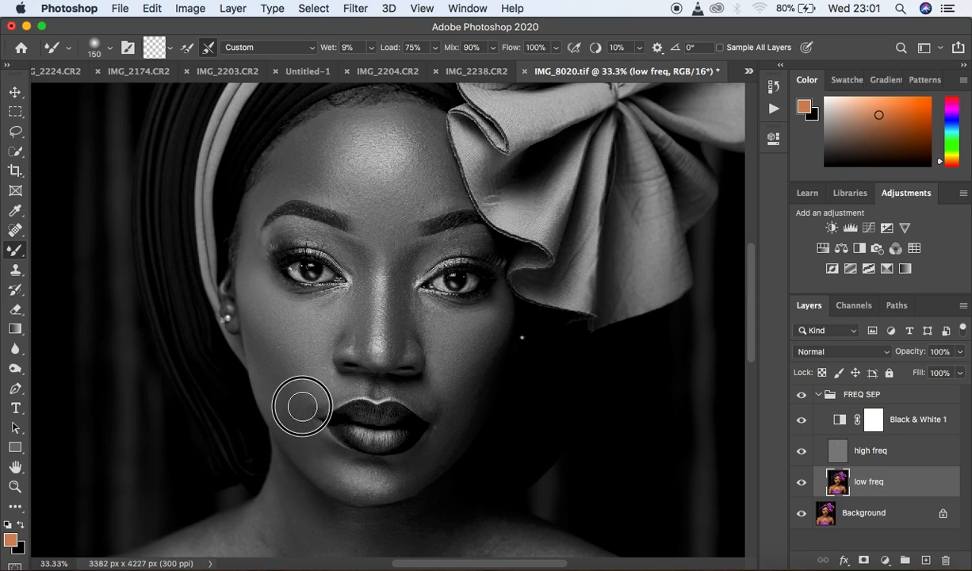
{"action": "mouse_move", "coordinate": [320, 407]}
{"action": "left_mouse_down"}
{"action": "mouse_move", "coordinate": [330, 395]}
{"action": "mouse_move", "coordinate": [312, 409]}
{"action": "left_mouse_up"}
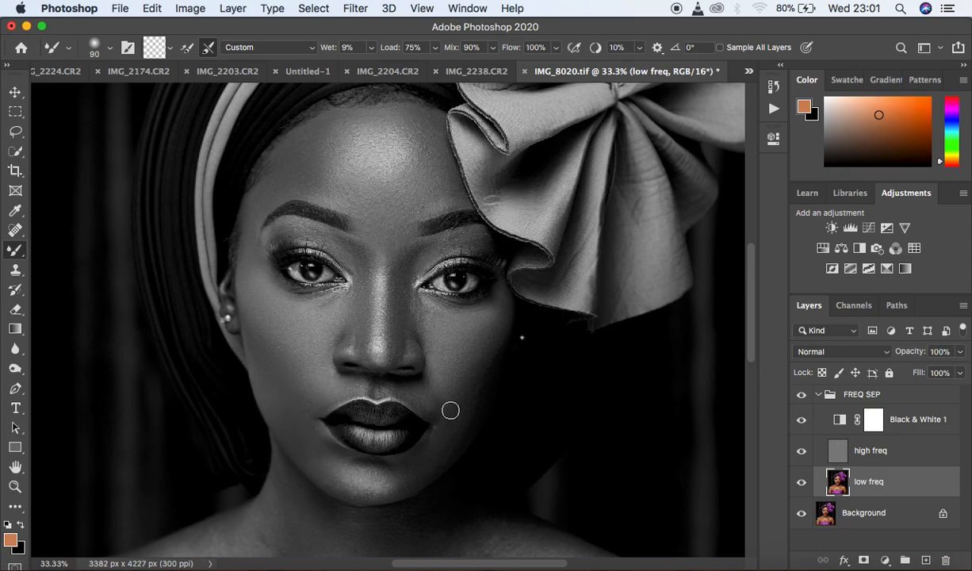
{"action": "mouse_move", "coordinate": [446, 407]}
{"action": "left_mouse_down"}
{"action": "mouse_move", "coordinate": [433, 402]}
{"action": "mouse_move", "coordinate": [445, 429]}
{"action": "left_mouse_up"}
Raise the Reds value of the Black & White 1 adjustment to 27
{"action": "double_click", "coordinate": [843, 414]}
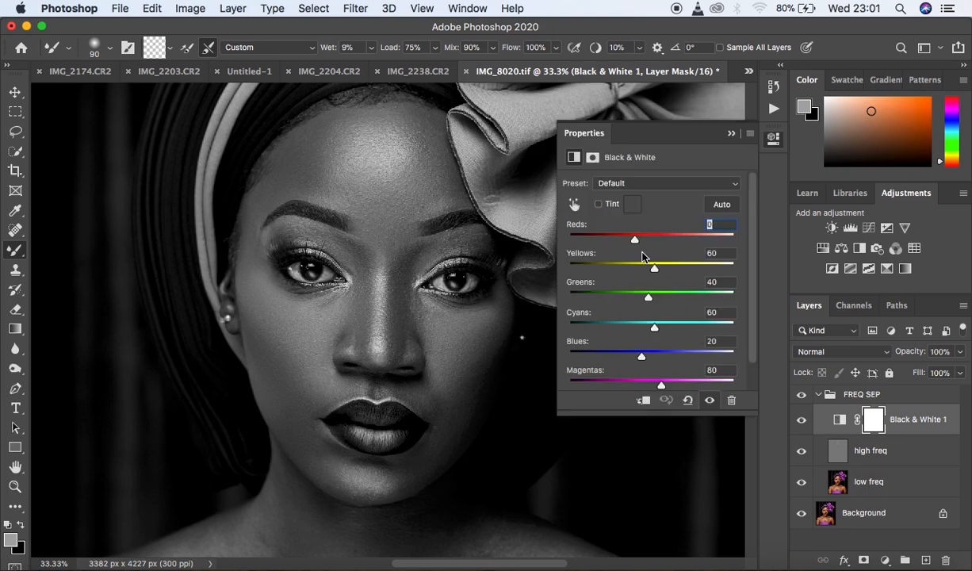
{"action": "left_click_drag", "start_coordinate": [641, 242], "coordinate": [644, 245]}
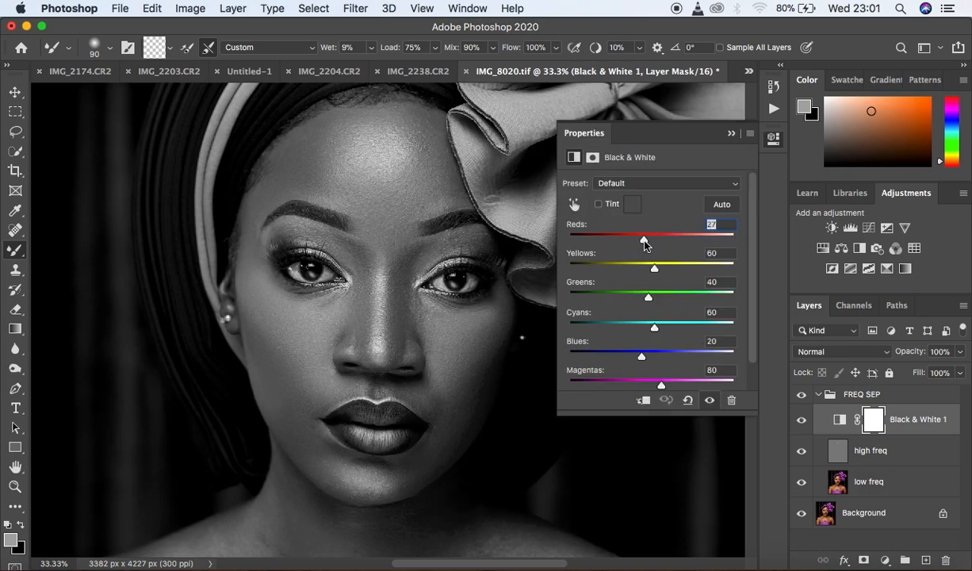
{"action": "left_click", "coordinate": [731, 136]}
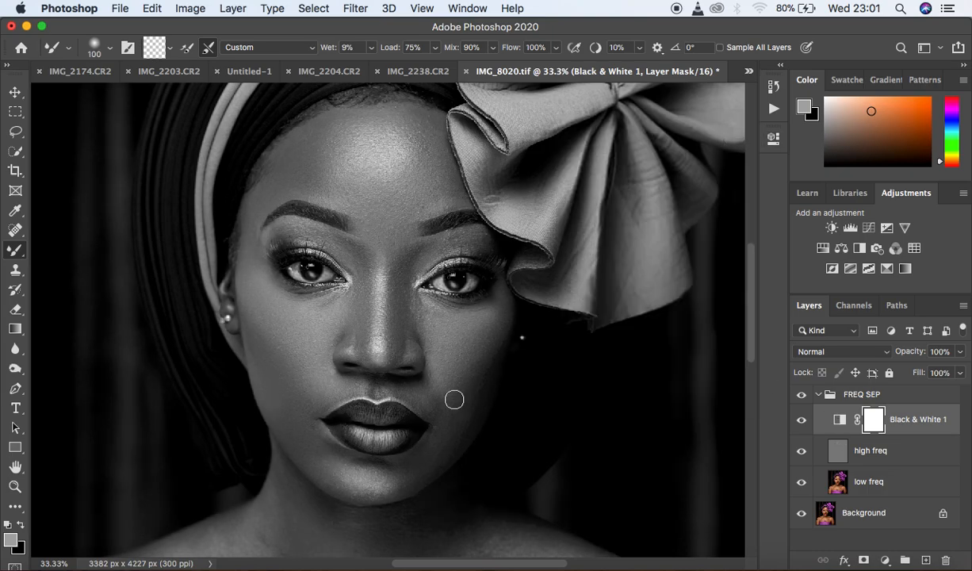
Return to low freq and blend the jaw, chin and shaded cheek with the Mixer Brush at size 125
{"action": "left_click", "coordinate": [905, 488]}
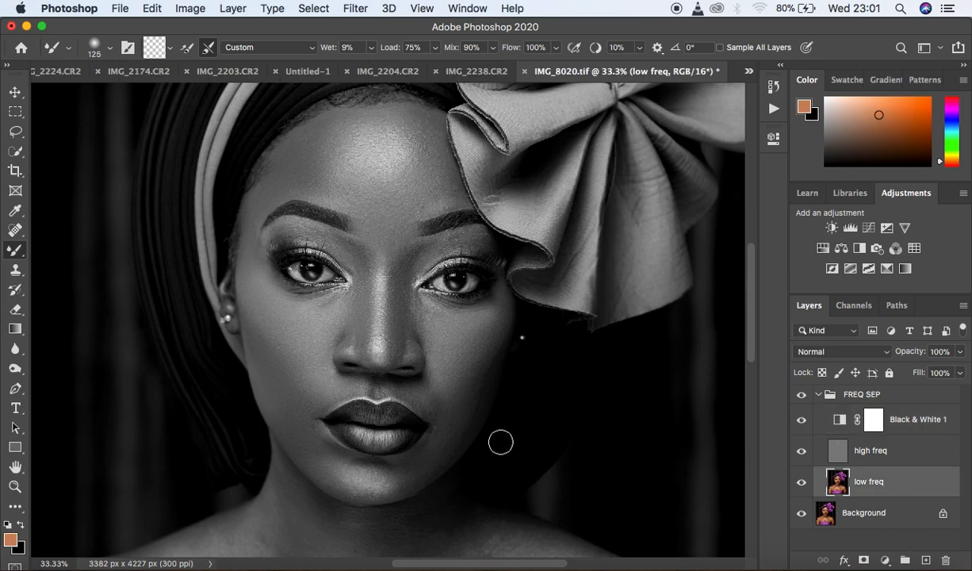
{"action": "mouse_move", "coordinate": [457, 408]}
{"action": "left_mouse_down"}
{"action": "mouse_move", "coordinate": [432, 400]}
{"action": "mouse_move", "coordinate": [445, 410]}
{"action": "mouse_move", "coordinate": [440, 433]}
{"action": "mouse_move", "coordinate": [473, 394]}
{"action": "mouse_move", "coordinate": [442, 406]}
{"action": "mouse_move", "coordinate": [443, 430]}
{"action": "mouse_move", "coordinate": [401, 470]}
{"action": "mouse_move", "coordinate": [355, 483]}
{"action": "mouse_move", "coordinate": [384, 478]}
{"action": "mouse_move", "coordinate": [326, 470]}
{"action": "left_mouse_up"}
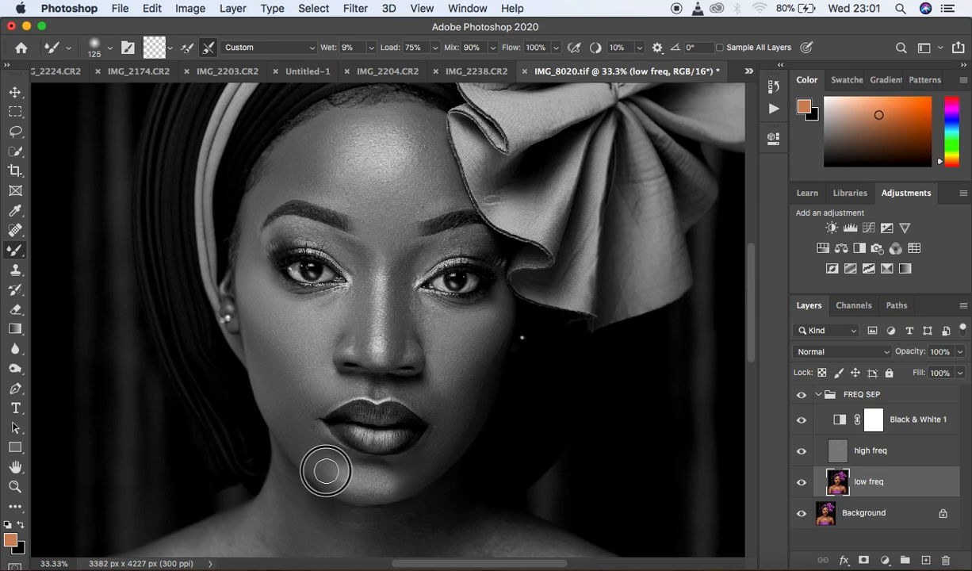
{"action": "left_click_drag", "start_coordinate": [307, 435], "coordinate": [299, 429]}
{"action": "mouse_move", "coordinate": [450, 426]}
{"action": "left_mouse_down"}
{"action": "mouse_move", "coordinate": [438, 460]}
{"action": "mouse_move", "coordinate": [444, 450]}
{"action": "left_mouse_up"}
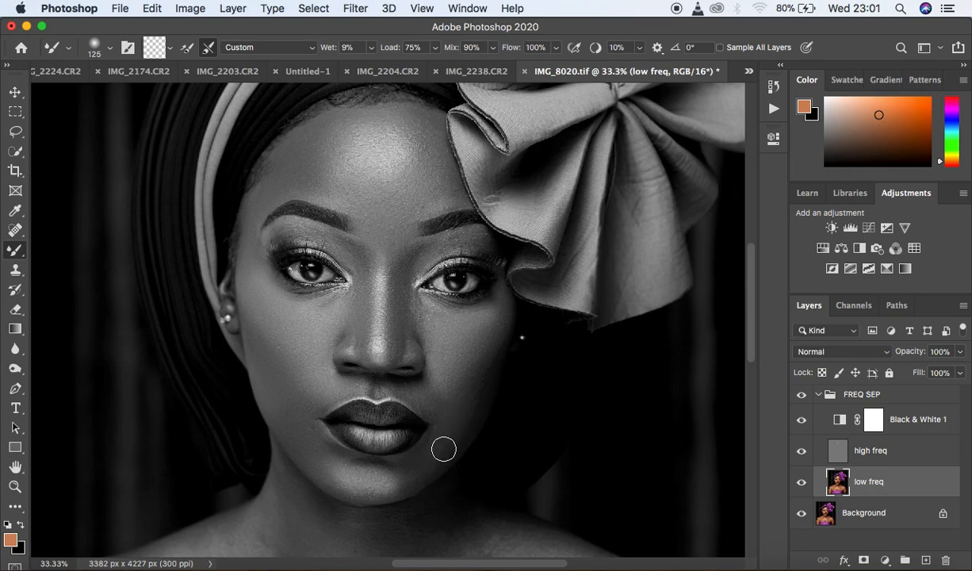
{"action": "left_click_drag", "start_coordinate": [477, 346], "coordinate": [466, 354]}
{"action": "mouse_move", "coordinate": [425, 305]}
{"action": "left_mouse_down"}
{"action": "mouse_move", "coordinate": [413, 327]}
{"action": "mouse_move", "coordinate": [441, 321]}
{"action": "left_mouse_up"}
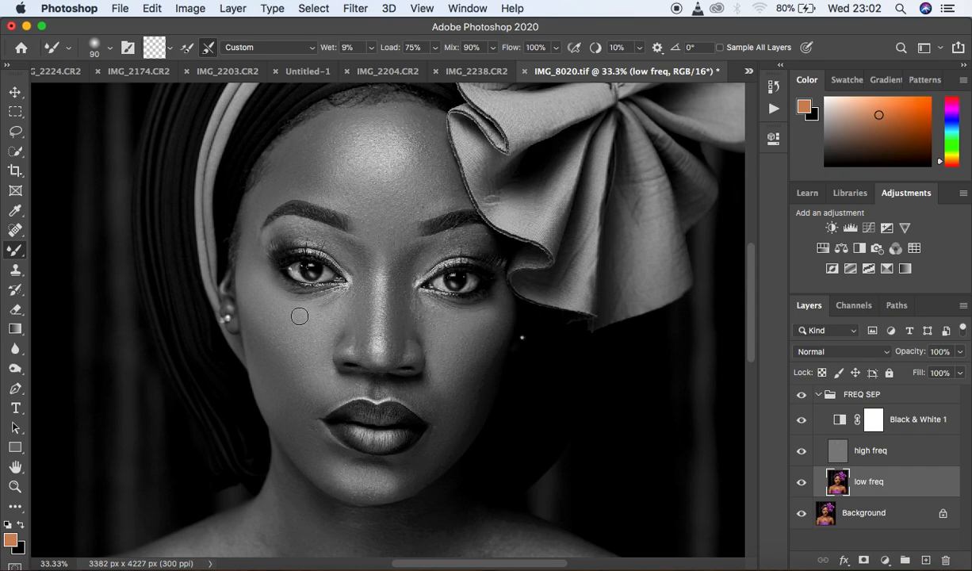
Hide Black & White 1 and toggle the FREQ SEP group's visibility to compare the face before and after
{"action": "left_click", "coordinate": [803, 420]}
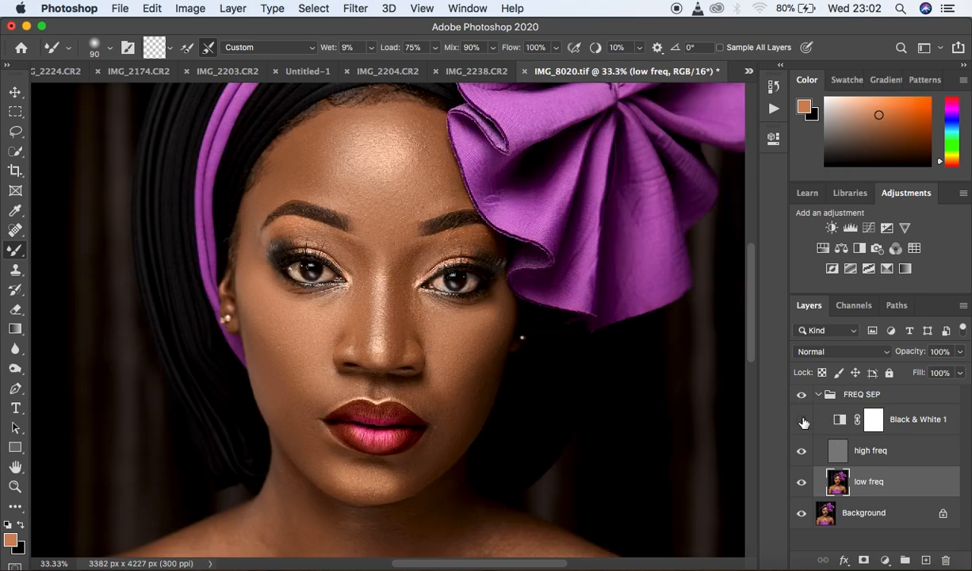
{"action": "left_click", "coordinate": [802, 394]}
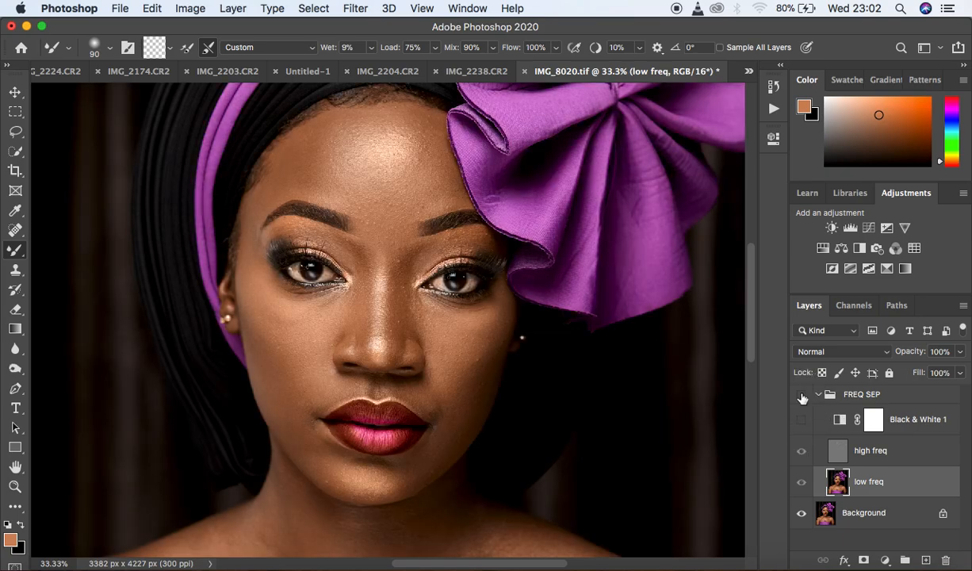
{"action": "left_click", "coordinate": [802, 396]}
{"action": "left_click", "coordinate": [802, 396]}
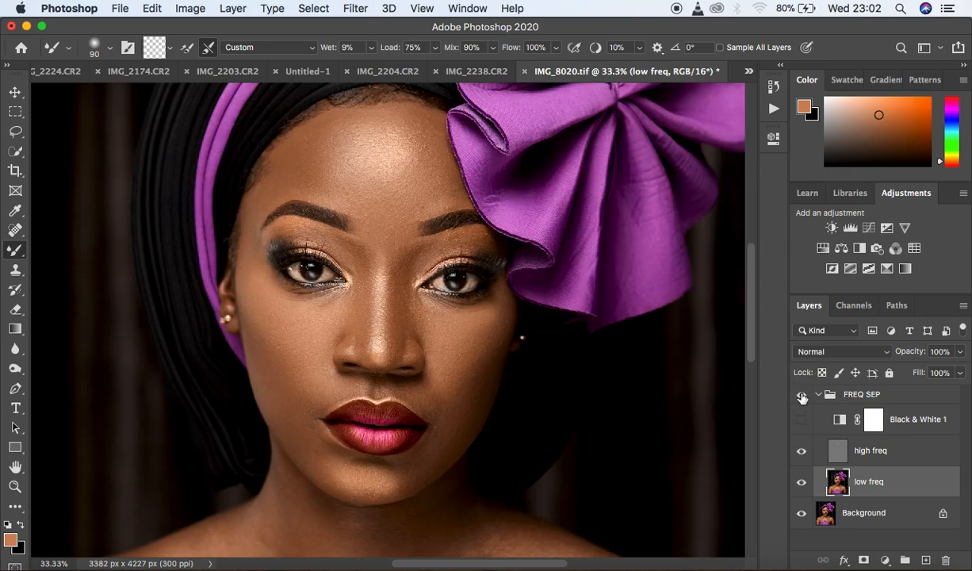
{"action": "left_click", "coordinate": [802, 396]}
{"action": "left_click", "coordinate": [802, 396]}
{"action": "left_click", "coordinate": [802, 396]}
{"action": "left_click", "coordinate": [802, 396]}
Show Black & White 1 again and blend the shoulder and upper arm on the bow's side with the Mixer Brush enlarged to 200
{"action": "key", "text": "super+minus"}
{"action": "key", "text": "super+minus"}
{"action": "key", "text": "super+minus"}
{"action": "key", "text": "super+equal"}
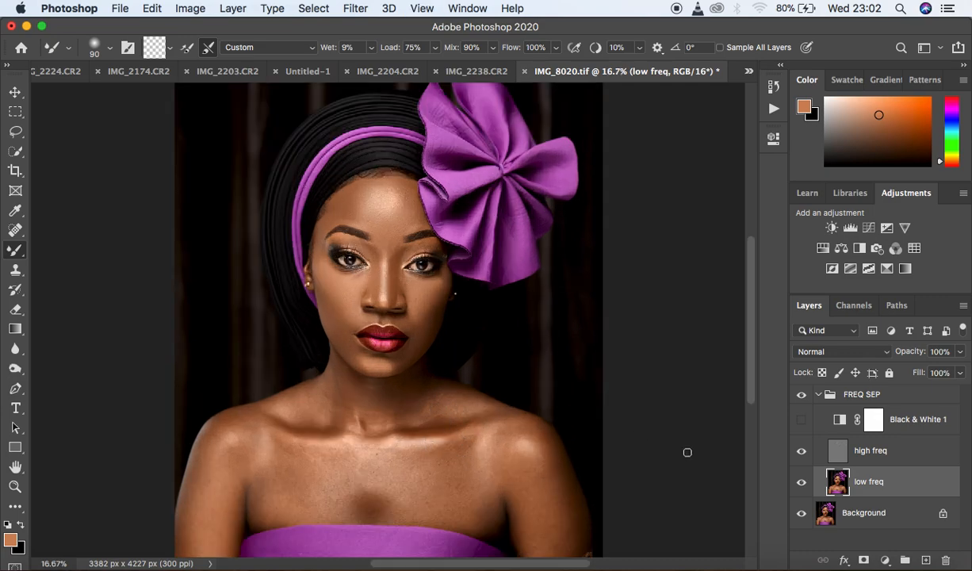
{"action": "left_click", "coordinate": [802, 421]}
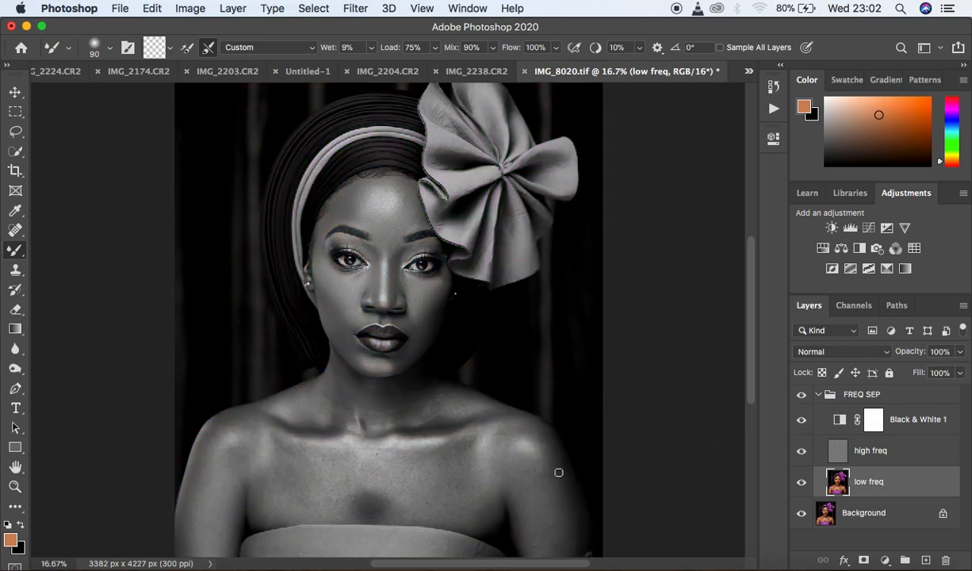
{"action": "left_click_drag", "start_coordinate": [549, 458], "coordinate": [567, 539]}
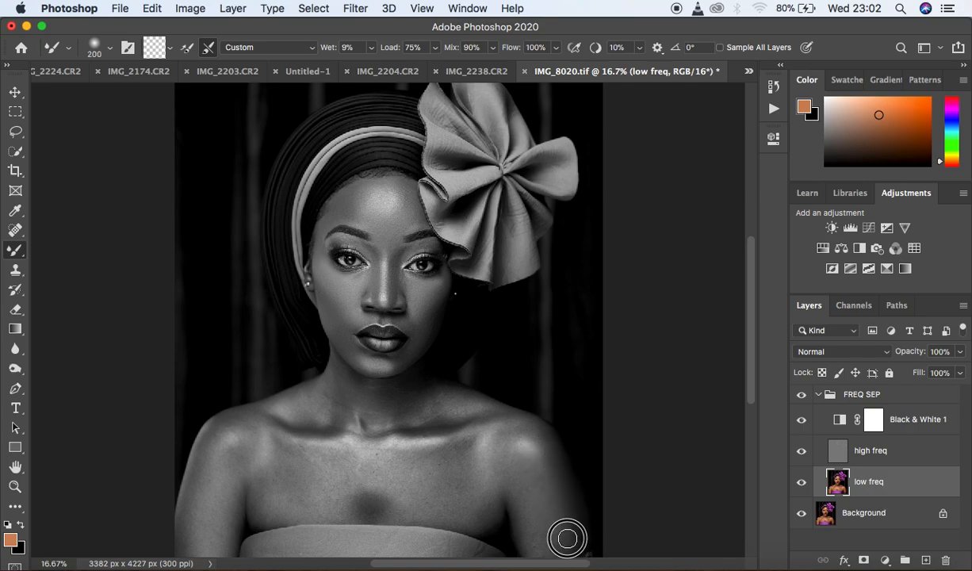
{"action": "mouse_move", "coordinate": [530, 505]}
{"action": "left_mouse_down"}
{"action": "mouse_move", "coordinate": [508, 440]}
{"action": "mouse_move", "coordinate": [530, 441]}
{"action": "mouse_move", "coordinate": [441, 464]}
{"action": "mouse_move", "coordinate": [482, 507]}
{"action": "mouse_move", "coordinate": [442, 496]}
{"action": "mouse_move", "coordinate": [423, 477]}
{"action": "mouse_move", "coordinate": [394, 477]}
{"action": "mouse_move", "coordinate": [400, 464]}
{"action": "mouse_move", "coordinate": [346, 465]}
{"action": "mouse_move", "coordinate": [341, 479]}
{"action": "mouse_move", "coordinate": [388, 477]}
{"action": "mouse_move", "coordinate": [387, 467]}
{"action": "mouse_move", "coordinate": [357, 464]}
{"action": "left_mouse_up"}
{"action": "left_click", "coordinate": [528, 444]}
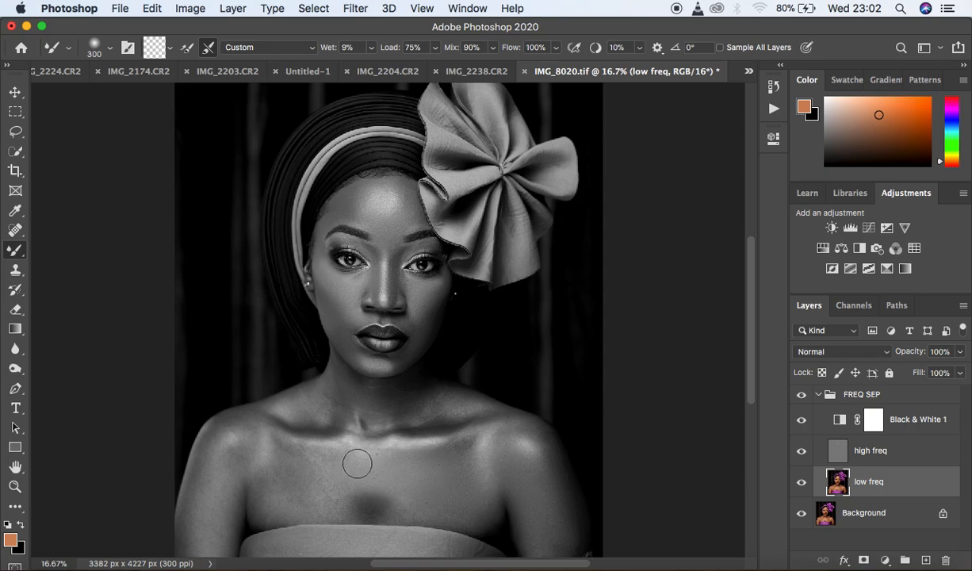
Smooth the uneven tones across the chest above the dress on low freq with the Mixer Brush
{"action": "mouse_move", "coordinate": [260, 463]}
{"action": "left_mouse_down"}
{"action": "mouse_move", "coordinate": [274, 492]}
{"action": "mouse_move", "coordinate": [310, 491]}
{"action": "mouse_move", "coordinate": [330, 457]}
{"action": "mouse_move", "coordinate": [340, 464]}
{"action": "mouse_move", "coordinate": [289, 495]}
{"action": "mouse_move", "coordinate": [330, 506]}
{"action": "mouse_move", "coordinate": [388, 461]}
{"action": "mouse_move", "coordinate": [373, 460]}
{"action": "mouse_move", "coordinate": [376, 474]}
{"action": "mouse_move", "coordinate": [350, 488]}
{"action": "mouse_move", "coordinate": [422, 506]}
{"action": "left_mouse_up"}
{"action": "mouse_move", "coordinate": [466, 456]}
{"action": "left_mouse_down"}
{"action": "mouse_move", "coordinate": [453, 450]}
{"action": "mouse_move", "coordinate": [483, 434]}
{"action": "left_mouse_up"}
{"action": "mouse_move", "coordinate": [504, 428]}
{"action": "left_mouse_down"}
{"action": "mouse_move", "coordinate": [544, 431]}
{"action": "mouse_move", "coordinate": [554, 470]}
{"action": "mouse_move", "coordinate": [508, 442]}
{"action": "mouse_move", "coordinate": [491, 455]}
{"action": "mouse_move", "coordinate": [472, 452]}
{"action": "mouse_move", "coordinate": [488, 495]}
{"action": "mouse_move", "coordinate": [458, 513]}
{"action": "left_mouse_up"}
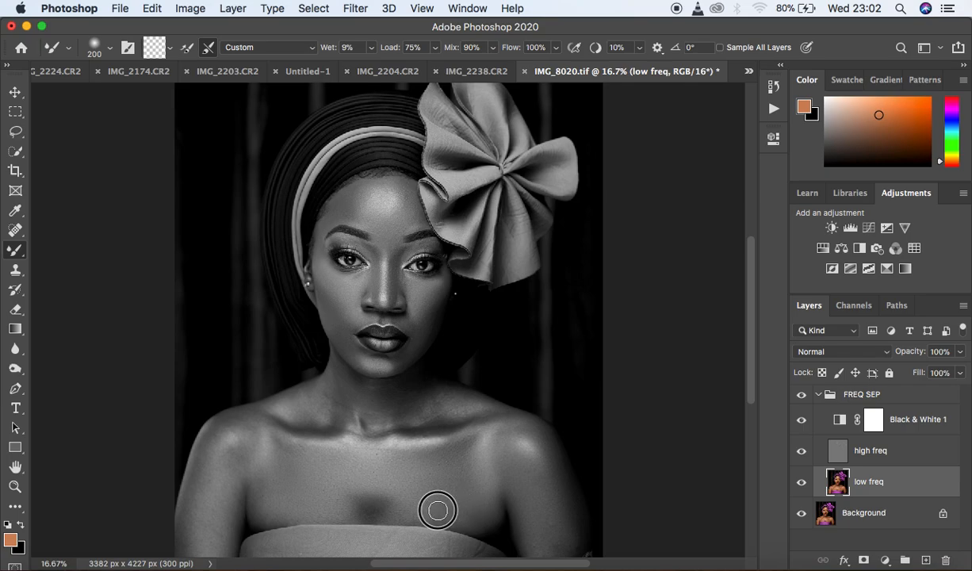
{"action": "mouse_move", "coordinate": [228, 488]}
{"action": "left_mouse_down"}
{"action": "mouse_move", "coordinate": [228, 542]}
{"action": "mouse_move", "coordinate": [226, 497]}
{"action": "mouse_move", "coordinate": [218, 509]}
{"action": "mouse_move", "coordinate": [235, 456]}
{"action": "mouse_move", "coordinate": [208, 461]}
{"action": "mouse_move", "coordinate": [187, 533]}
{"action": "mouse_move", "coordinate": [224, 429]}
{"action": "mouse_move", "coordinate": [251, 431]}
{"action": "mouse_move", "coordinate": [286, 483]}
{"action": "mouse_move", "coordinate": [259, 485]}
{"action": "mouse_move", "coordinate": [263, 508]}
{"action": "mouse_move", "coordinate": [299, 504]}
{"action": "left_mouse_up"}
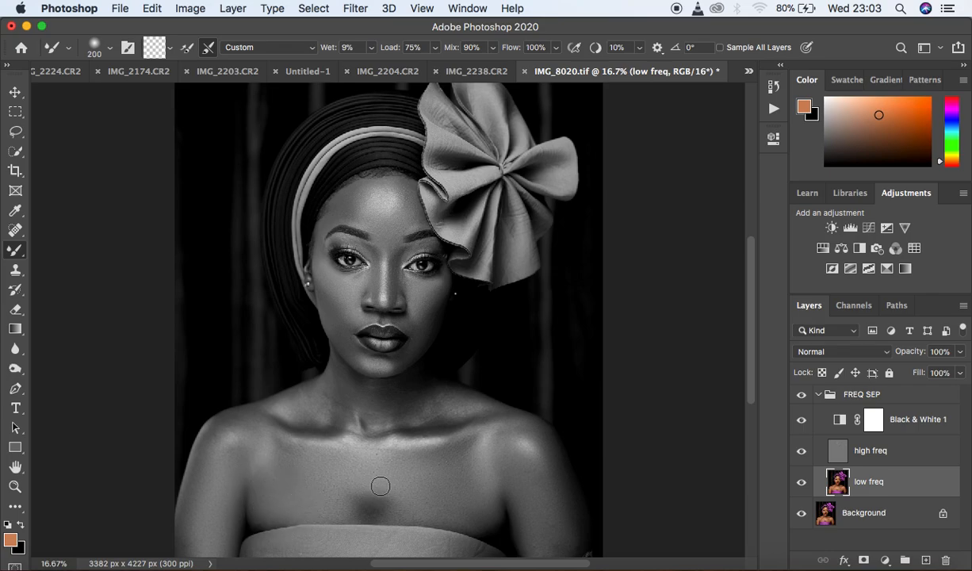
{"action": "mouse_move", "coordinate": [378, 493]}
{"action": "left_mouse_down"}
{"action": "mouse_move", "coordinate": [357, 502]}
{"action": "mouse_move", "coordinate": [365, 502]}
{"action": "left_mouse_up"}
Blend the low freq skin tones along the collarbones, shoulders and base of the neck with the Mixer Brush at size 200
{"action": "mouse_move", "coordinate": [335, 418]}
{"action": "left_mouse_down"}
{"action": "mouse_move", "coordinate": [341, 376]}
{"action": "mouse_move", "coordinate": [319, 417]}
{"action": "mouse_move", "coordinate": [303, 418]}
{"action": "mouse_move", "coordinate": [300, 407]}
{"action": "mouse_move", "coordinate": [313, 396]}
{"action": "mouse_move", "coordinate": [270, 412]}
{"action": "mouse_move", "coordinate": [348, 417]}
{"action": "mouse_move", "coordinate": [333, 394]}
{"action": "mouse_move", "coordinate": [324, 411]}
{"action": "mouse_move", "coordinate": [272, 410]}
{"action": "left_mouse_up"}
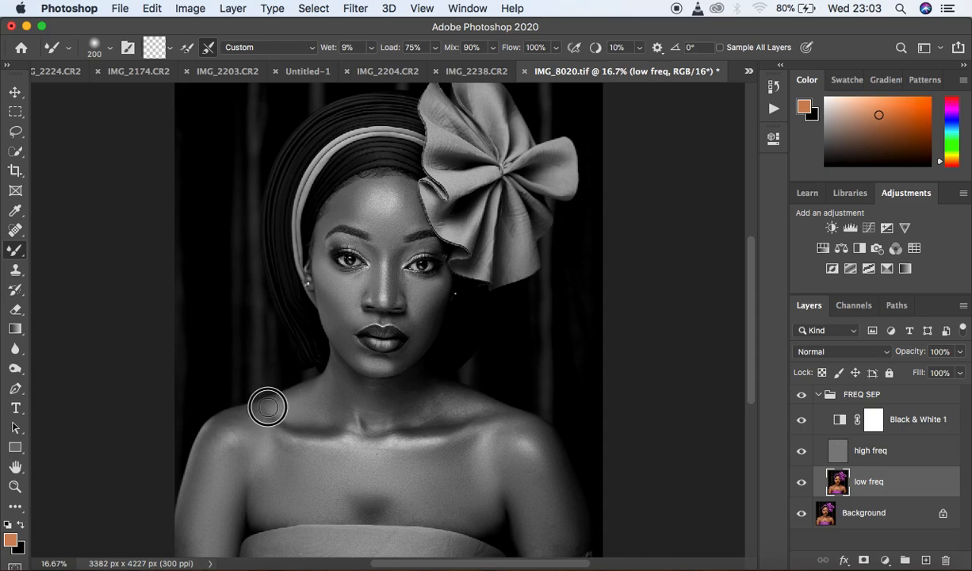
{"action": "left_click_drag", "start_coordinate": [222, 440], "coordinate": [226, 439]}
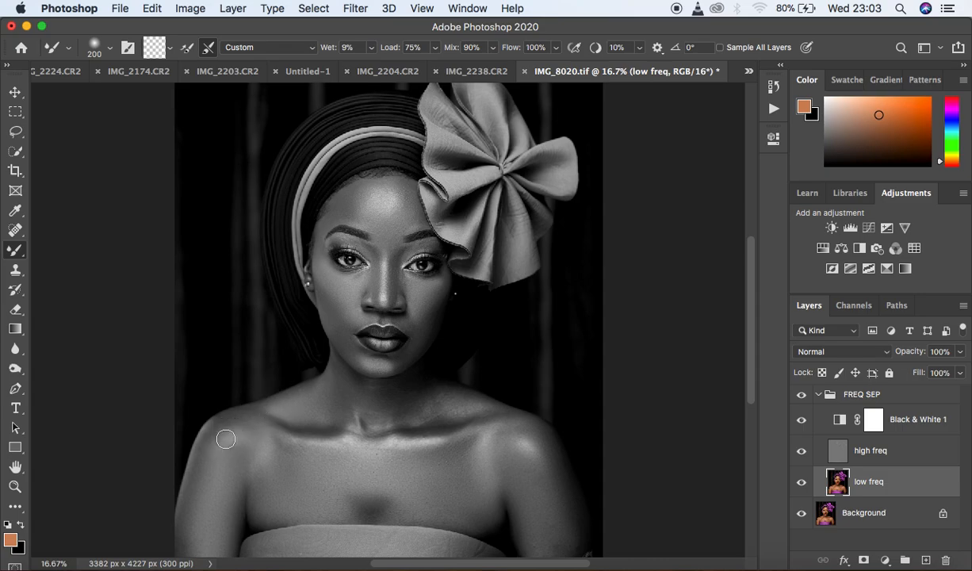
{"action": "mouse_move", "coordinate": [368, 421]}
{"action": "left_mouse_down"}
{"action": "mouse_move", "coordinate": [374, 406]}
{"action": "mouse_move", "coordinate": [362, 392]}
{"action": "mouse_move", "coordinate": [378, 423]}
{"action": "mouse_move", "coordinate": [346, 414]}
{"action": "left_mouse_up"}
{"action": "mouse_move", "coordinate": [402, 395]}
{"action": "left_mouse_down"}
{"action": "mouse_move", "coordinate": [397, 422]}
{"action": "mouse_move", "coordinate": [439, 404]}
{"action": "mouse_move", "coordinate": [451, 412]}
{"action": "mouse_move", "coordinate": [442, 400]}
{"action": "mouse_move", "coordinate": [460, 410]}
{"action": "left_mouse_up"}
{"action": "mouse_move", "coordinate": [324, 440]}
{"action": "left_mouse_down"}
{"action": "mouse_move", "coordinate": [356, 442]}
{"action": "mouse_move", "coordinate": [280, 434]}
{"action": "left_mouse_up"}
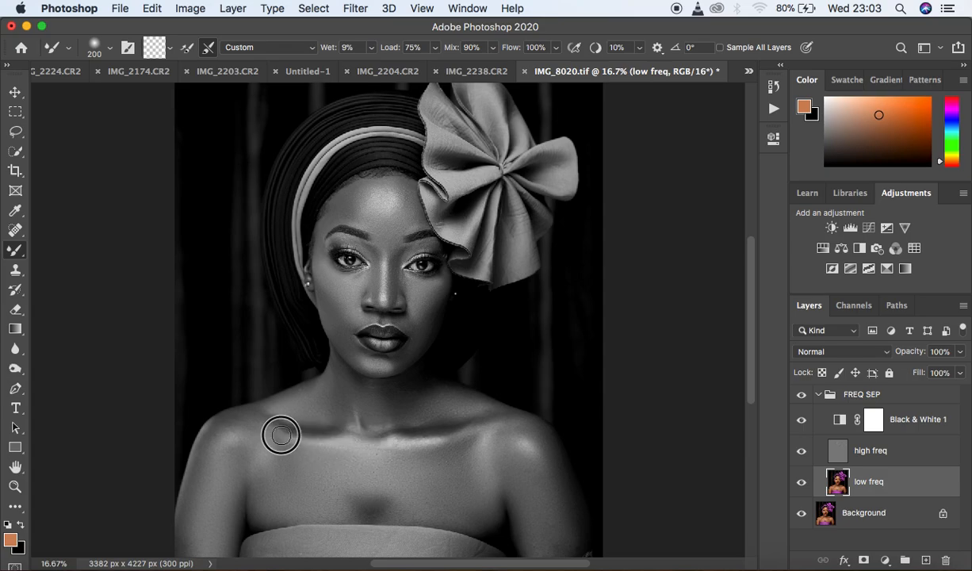
{"action": "left_click_drag", "start_coordinate": [423, 441], "coordinate": [417, 446]}
{"action": "mouse_move", "coordinate": [446, 411]}
{"action": "left_mouse_down"}
{"action": "mouse_move", "coordinate": [484, 407]}
{"action": "mouse_move", "coordinate": [496, 417]}
{"action": "left_mouse_up"}
{"action": "left_click_drag", "start_coordinate": [377, 402], "coordinate": [310, 415]}
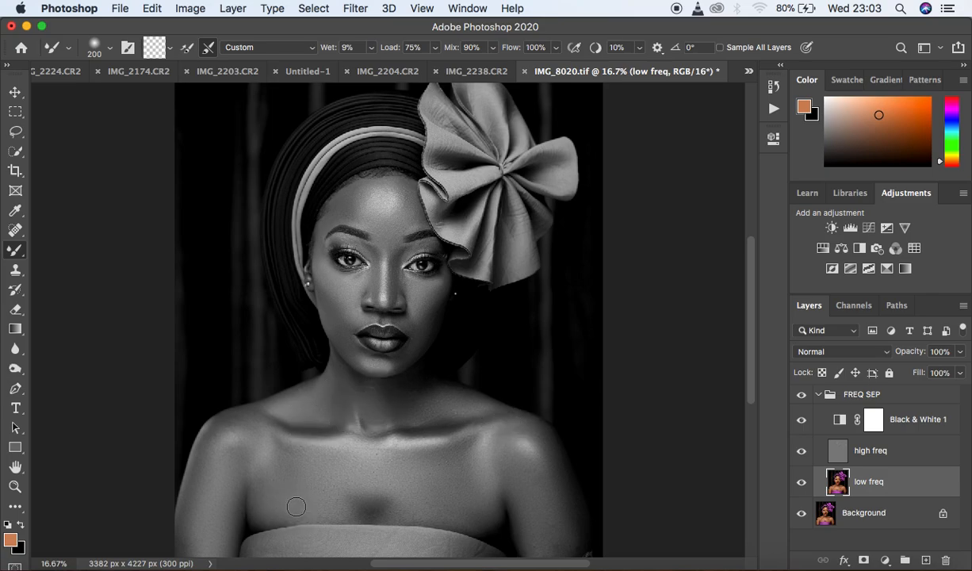
Hide Black & White 1 and refine the chest, shoulder and arm tones in colour with the Mixer Brush at size 300
{"action": "left_click", "coordinate": [803, 425]}
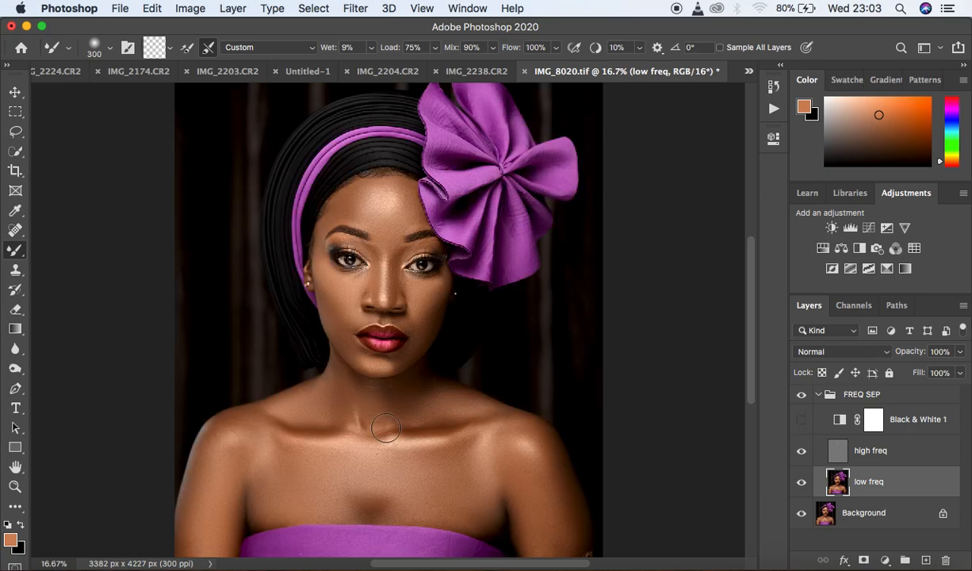
{"action": "left_click_drag", "start_coordinate": [251, 459], "coordinate": [258, 495]}
{"action": "left_click_drag", "start_coordinate": [459, 497], "coordinate": [470, 518]}
{"action": "left_click_drag", "start_coordinate": [459, 516], "coordinate": [401, 516]}
{"action": "left_click_drag", "start_coordinate": [329, 513], "coordinate": [293, 513]}
{"action": "mouse_move", "coordinate": [538, 505]}
{"action": "left_mouse_down"}
{"action": "mouse_move", "coordinate": [560, 556]}
{"action": "mouse_move", "coordinate": [576, 550]}
{"action": "left_mouse_up"}
{"action": "left_click", "coordinate": [530, 458]}
{"action": "left_click", "coordinate": [510, 443]}
Toggle the FREQ SEP group's visibility to compare the whole portrait before and after
{"action": "left_click", "coordinate": [802, 397]}
{"action": "left_click", "coordinate": [801, 397]}
{"action": "left_click", "coordinate": [801, 397]}
Select the forehead down to between the eyebrows with the Lasso tool, using a 22 px feather
{"action": "left_click", "coordinate": [16, 133]}
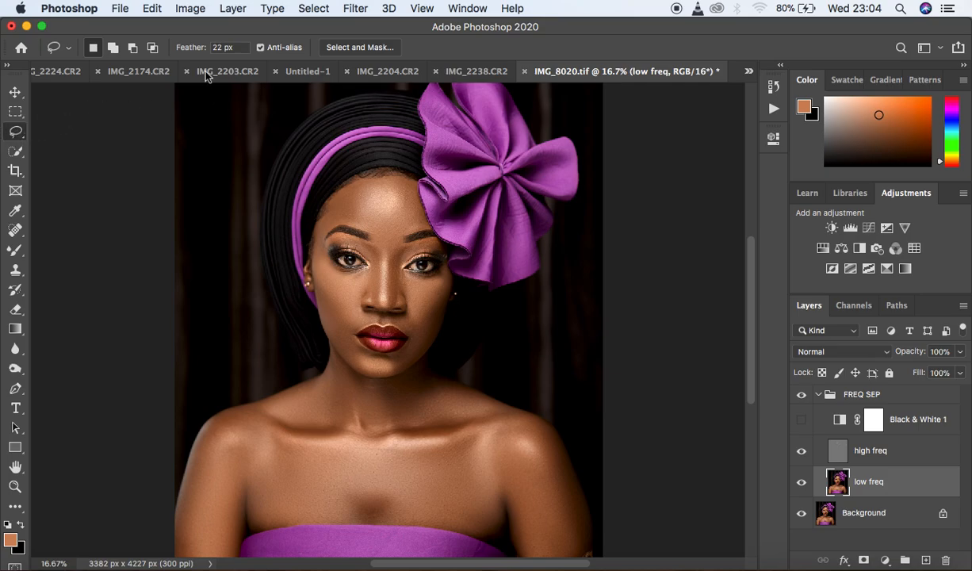
{"action": "key", "text": "super+equal"}
{"action": "key", "text": "super+equal"}
{"action": "key", "text": "super+equal"}
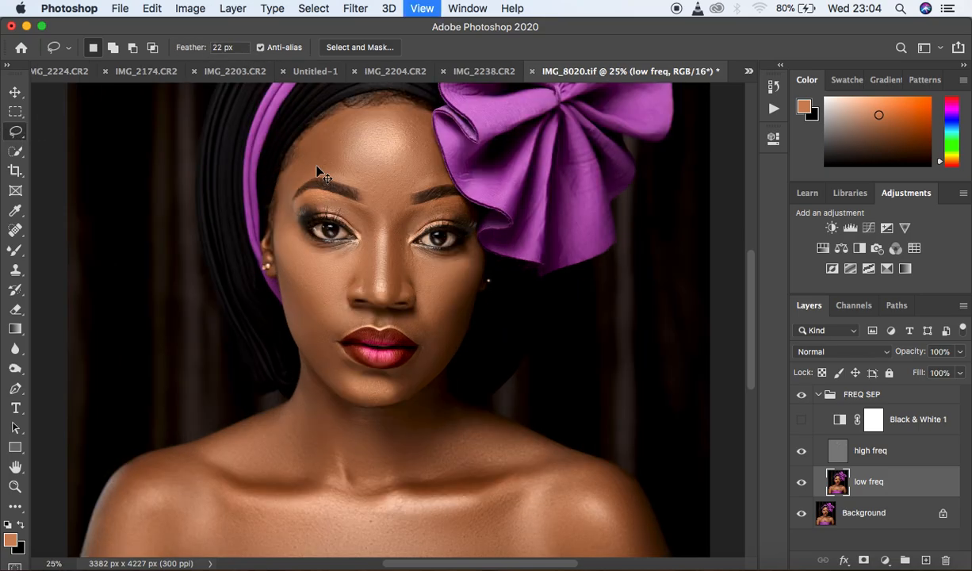
{"action": "left_click_drag", "start_coordinate": [754, 302], "coordinate": [751, 238]}
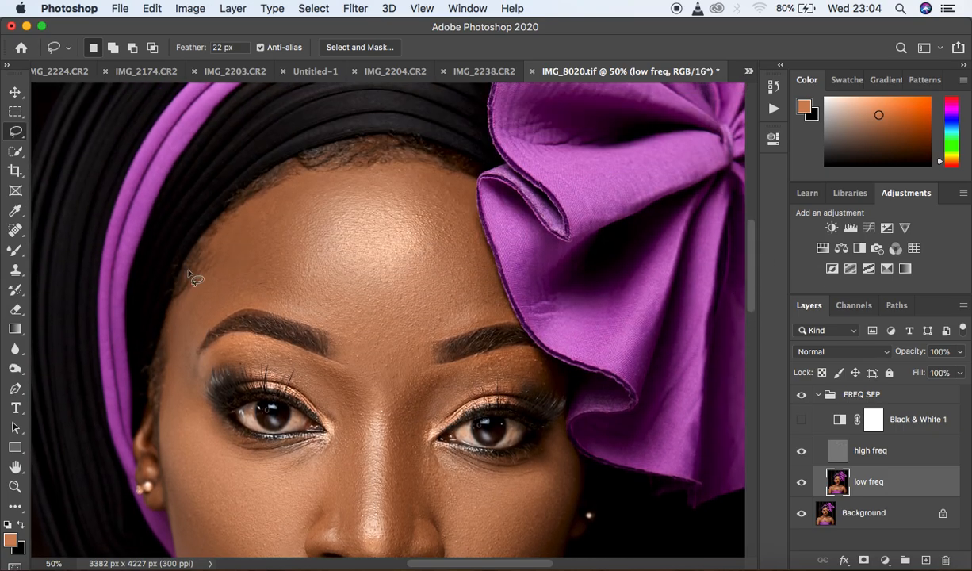
{"action": "mouse_move", "coordinate": [209, 254]}
{"action": "left_mouse_down"}
{"action": "mouse_move", "coordinate": [301, 178]}
{"action": "mouse_move", "coordinate": [429, 170]}
{"action": "mouse_move", "coordinate": [459, 192]}
{"action": "mouse_move", "coordinate": [503, 314]}
{"action": "mouse_move", "coordinate": [434, 334]}
{"action": "mouse_move", "coordinate": [404, 386]}
{"action": "mouse_move", "coordinate": [366, 379]}
{"action": "mouse_move", "coordinate": [353, 330]}
{"action": "mouse_move", "coordinate": [247, 300]}
{"action": "mouse_move", "coordinate": [209, 318]}
{"action": "mouse_move", "coordinate": [185, 369]}
{"action": "mouse_move", "coordinate": [189, 303]}
{"action": "mouse_move", "coordinate": [223, 226]}
{"action": "left_mouse_up"}
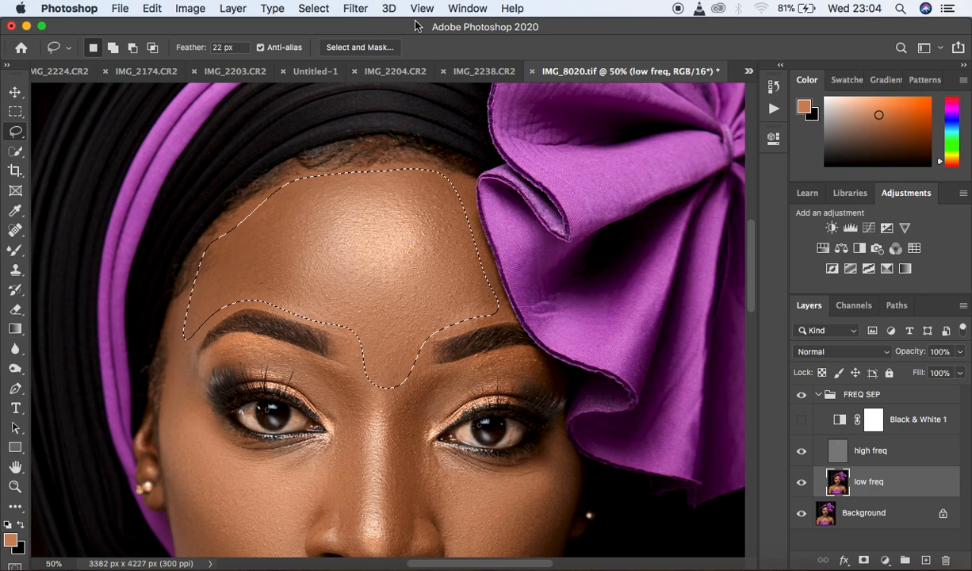
Apply a Gaussian Blur with a radius of 24.7 pixels to the forehead selection on low freq, then deselect
{"action": "left_click", "coordinate": [356, 10]}
{"action": "mouse_move", "coordinate": [412, 190]}
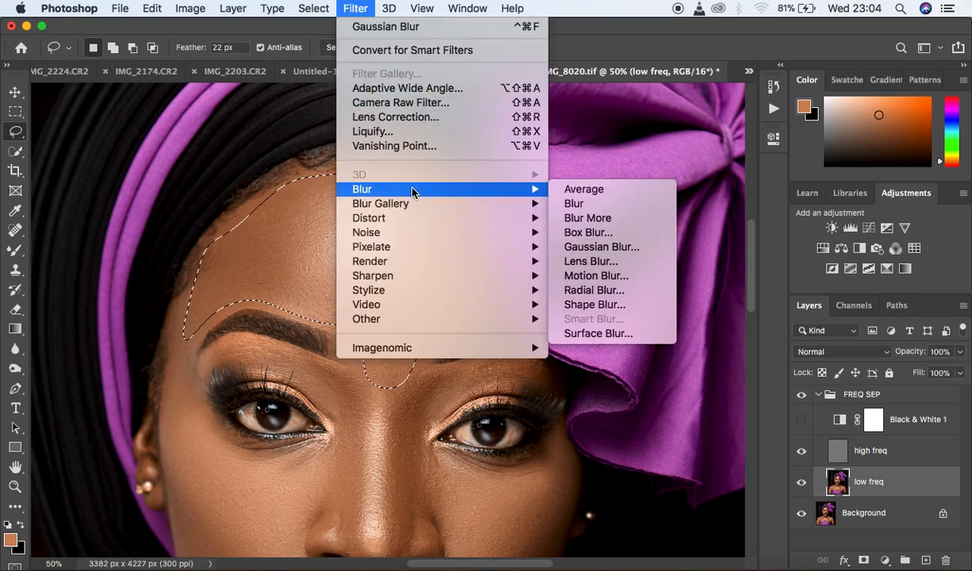
{"action": "left_click", "coordinate": [601, 246]}
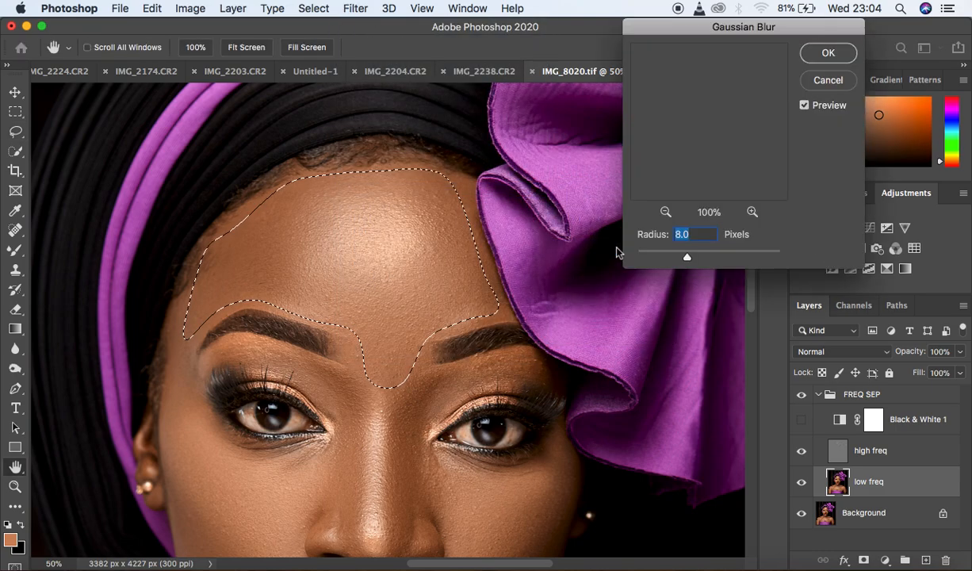
{"action": "left_click_drag", "start_coordinate": [687, 258], "coordinate": [690, 258]}
{"action": "key", "text": "super+minus"}
{"action": "key", "text": "super+minus"}
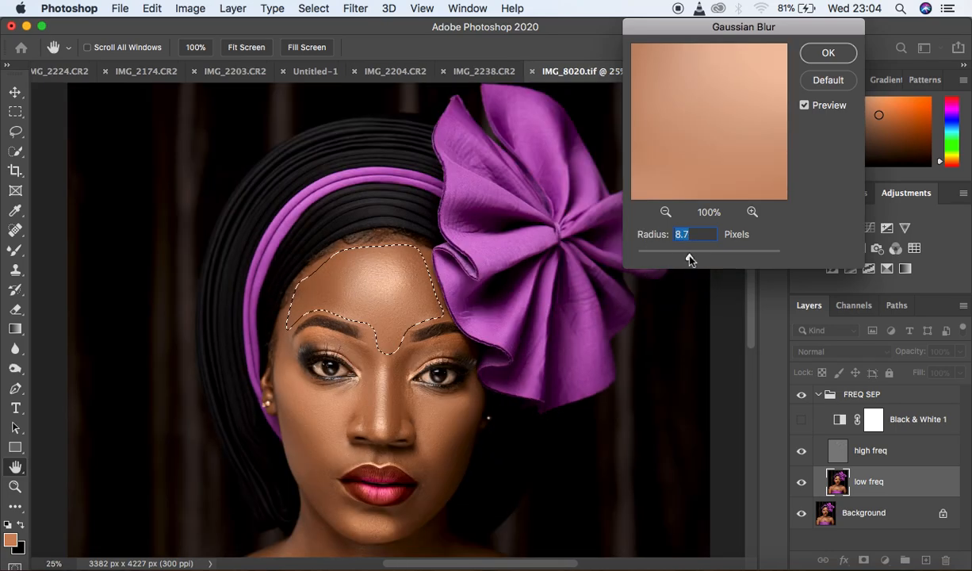
{"action": "left_click_drag", "start_coordinate": [689, 260], "coordinate": [702, 259]}
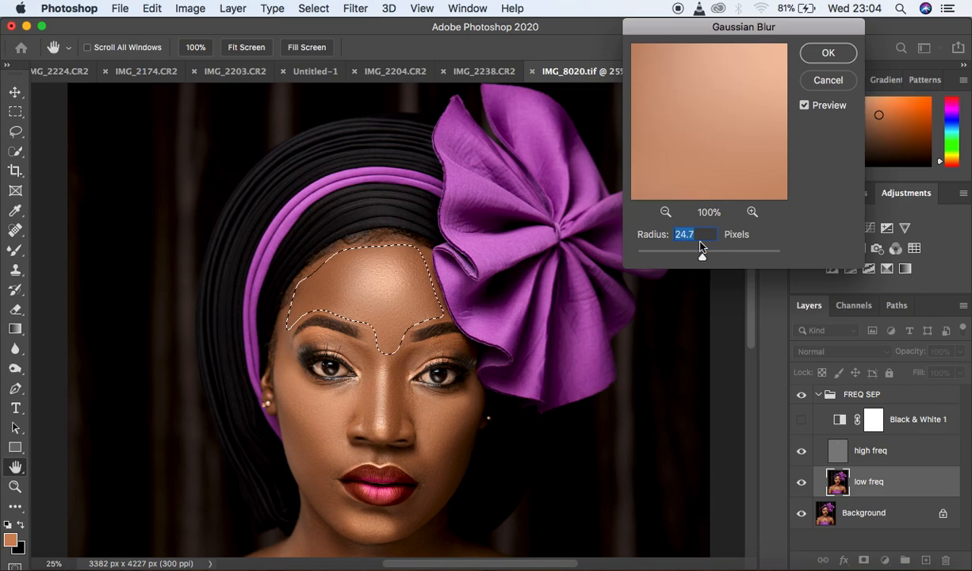
{"action": "left_click", "coordinate": [825, 54]}
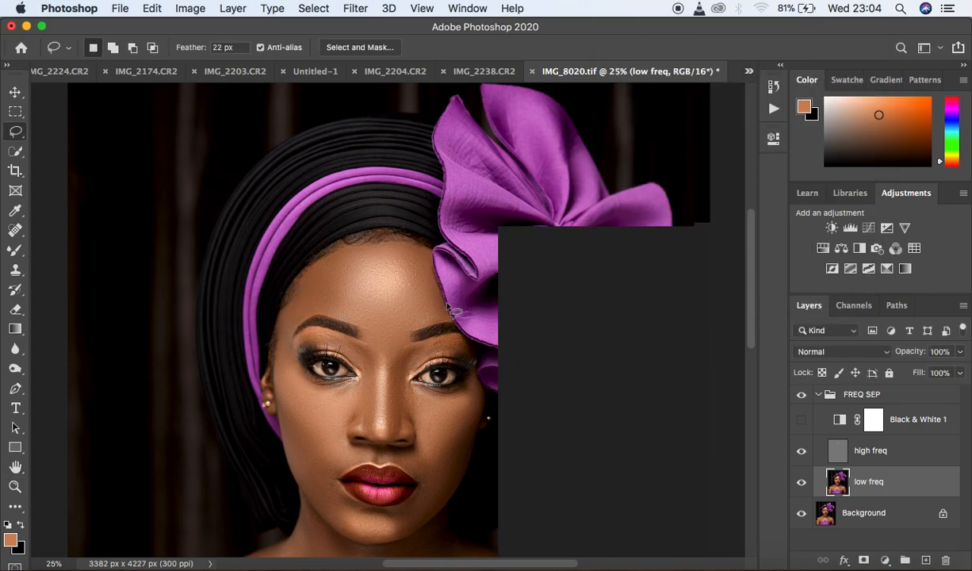
{"action": "key", "text": "super+plus"}
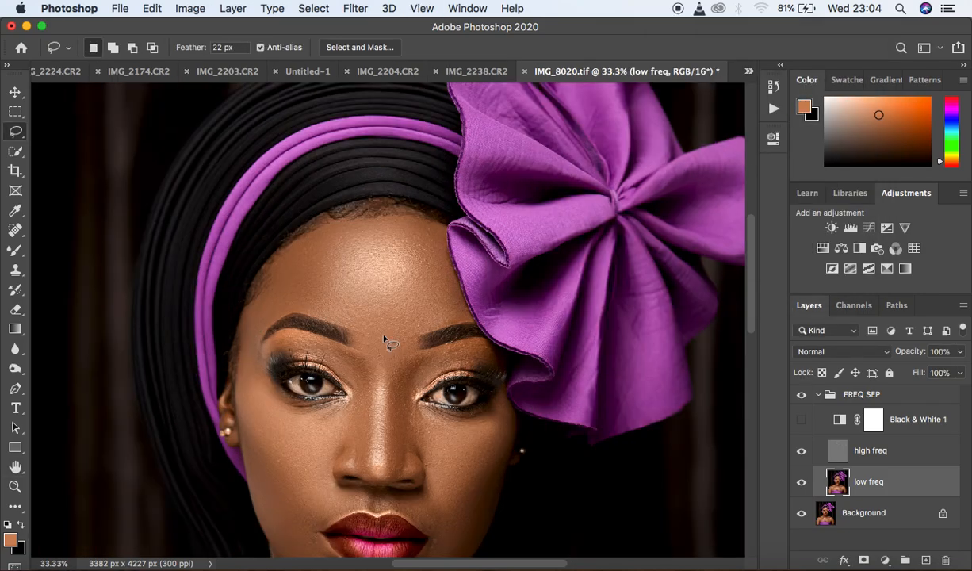
Lasso each upper cheek below the eye with the 22 px feather, reapply the last Gaussian Blur on low freq, and deselect
{"action": "left_click_drag", "start_coordinate": [751, 299], "coordinate": [751, 325]}
{"action": "mouse_move", "coordinate": [247, 263]}
{"action": "left_mouse_down"}
{"action": "mouse_move", "coordinate": [240, 291]}
{"action": "mouse_move", "coordinate": [265, 349]}
{"action": "mouse_move", "coordinate": [292, 378]}
{"action": "mouse_move", "coordinate": [312, 368]}
{"action": "mouse_move", "coordinate": [346, 320]}
{"action": "mouse_move", "coordinate": [344, 307]}
{"action": "mouse_move", "coordinate": [299, 308]}
{"action": "mouse_move", "coordinate": [247, 264]}
{"action": "left_mouse_up"}
{"action": "right_click", "coordinate": [278, 318]}
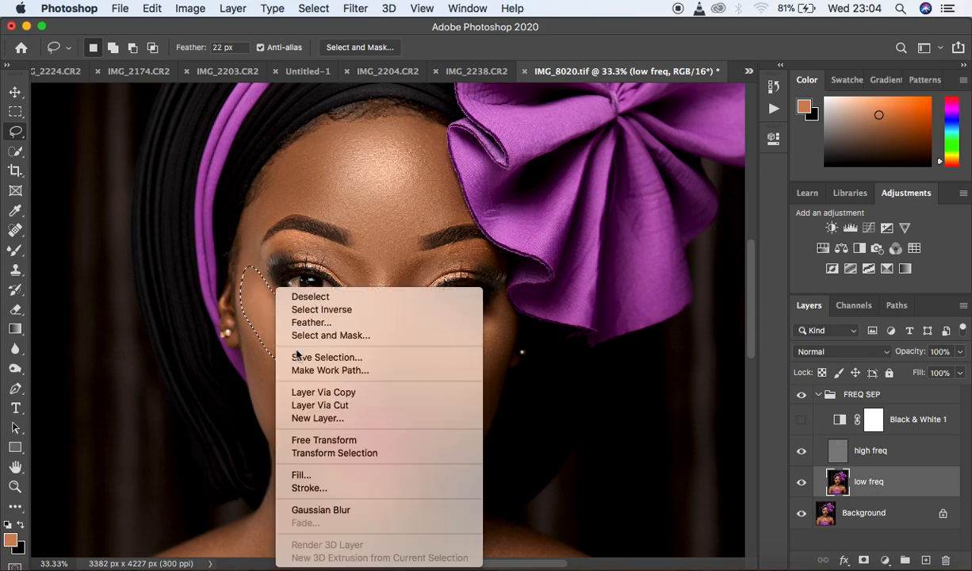
{"action": "left_click", "coordinate": [353, 510]}
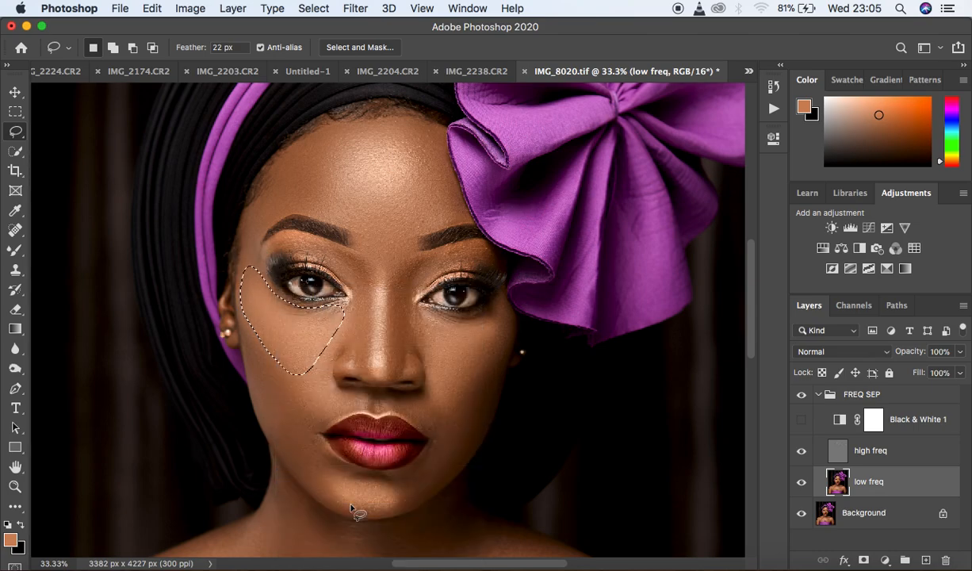
{"action": "key", "text": "ctrl+d"}
{"action": "mouse_move", "coordinate": [499, 311]}
{"action": "left_mouse_down"}
{"action": "mouse_move", "coordinate": [432, 311]}
{"action": "mouse_move", "coordinate": [419, 341]}
{"action": "mouse_move", "coordinate": [467, 397]}
{"action": "mouse_move", "coordinate": [504, 333]}
{"action": "mouse_move", "coordinate": [468, 324]}
{"action": "left_mouse_up"}
{"action": "right_click", "coordinate": [465, 342]}
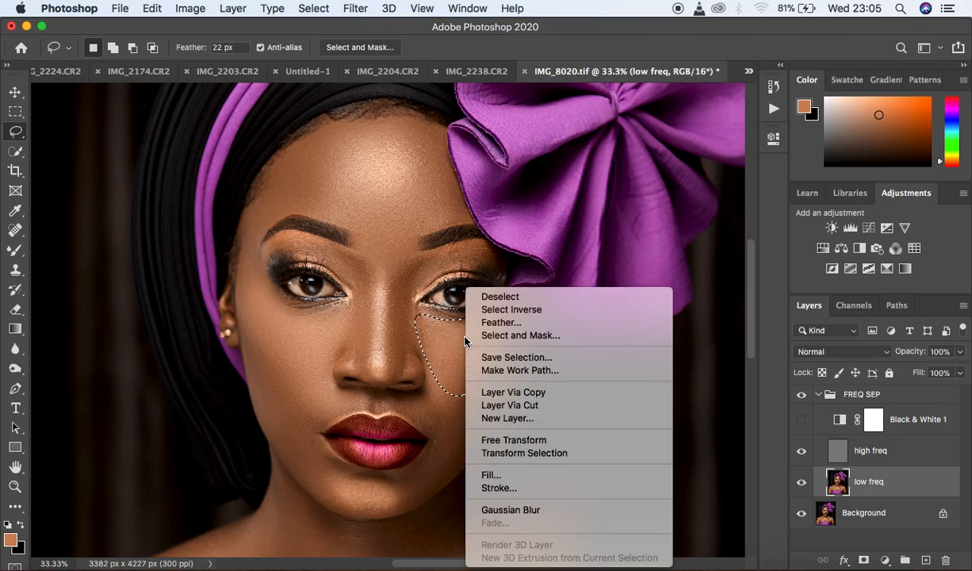
{"action": "left_click", "coordinate": [544, 509]}
{"action": "key", "text": "ctrl+d"}
Lasso the lower cheek and jaw area on each side of the face, reapply the Gaussian Blur, and deselect
{"action": "mouse_move", "coordinate": [266, 372]}
{"action": "left_mouse_down"}
{"action": "mouse_move", "coordinate": [315, 427]}
{"action": "mouse_move", "coordinate": [330, 478]}
{"action": "mouse_move", "coordinate": [318, 490]}
{"action": "mouse_move", "coordinate": [280, 445]}
{"action": "mouse_move", "coordinate": [265, 374]}
{"action": "left_mouse_up"}
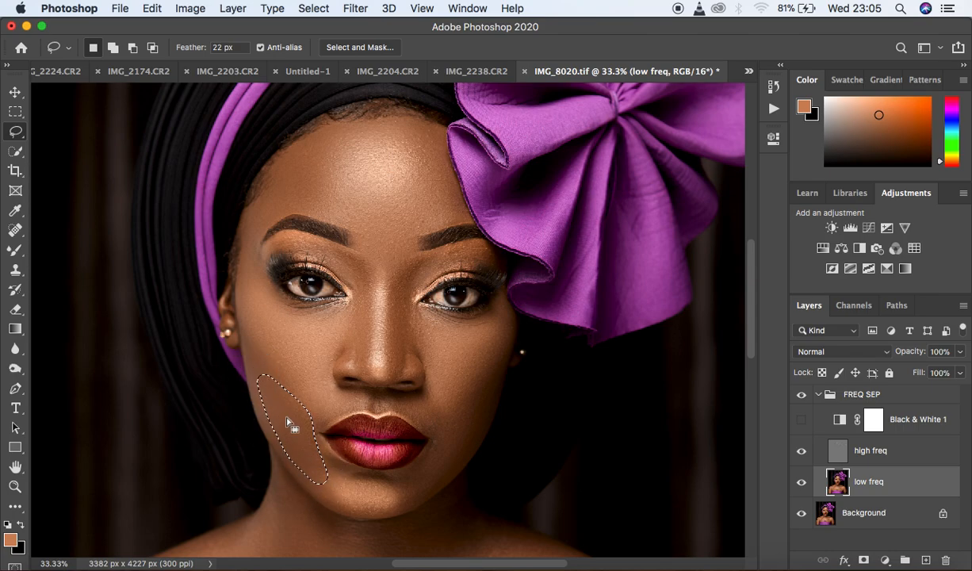
{"action": "right_click", "coordinate": [271, 424]}
{"action": "left_click", "coordinate": [347, 510]}
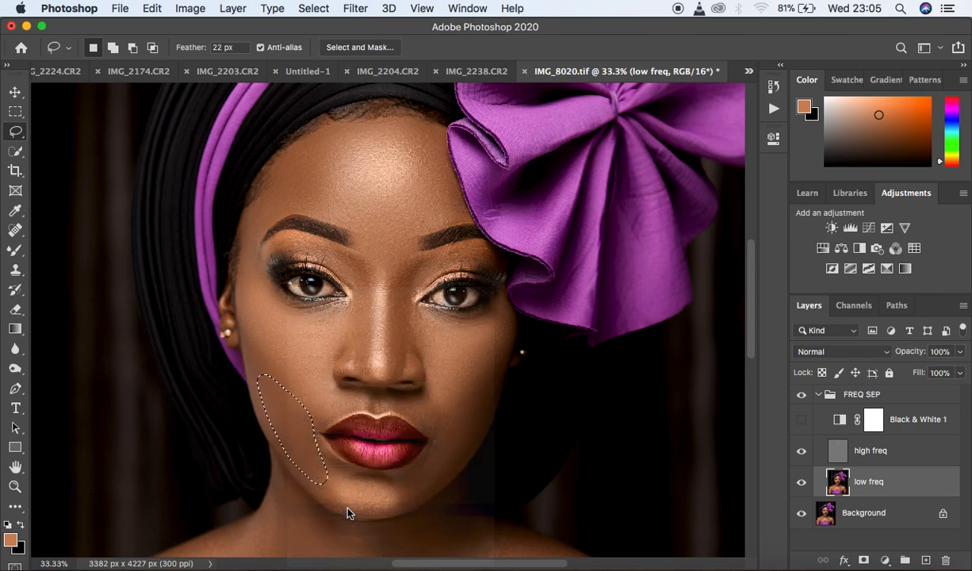
{"action": "key", "text": "super+d"}
{"action": "mouse_move", "coordinate": [471, 386]}
{"action": "left_mouse_down"}
{"action": "mouse_move", "coordinate": [397, 500]}
{"action": "mouse_move", "coordinate": [414, 500]}
{"action": "mouse_move", "coordinate": [445, 478]}
{"action": "mouse_move", "coordinate": [471, 445]}
{"action": "mouse_move", "coordinate": [476, 395]}
{"action": "left_mouse_up"}
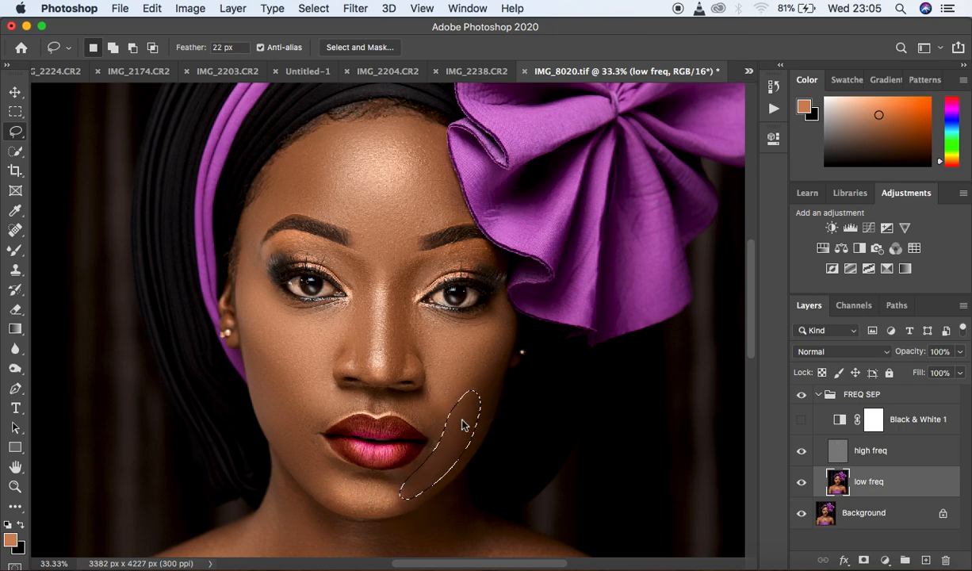
{"action": "right_click", "coordinate": [464, 425]}
{"action": "left_click", "coordinate": [509, 489]}
{"action": "key", "text": "ctrl+d"}
Lasso the skin between the nose and each mouth corner, reapply the Gaussian Blur to both areas, and deselect
{"action": "mouse_move", "coordinate": [394, 395]}
{"action": "left_mouse_down"}
{"action": "mouse_move", "coordinate": [447, 435]}
{"action": "mouse_move", "coordinate": [442, 407]}
{"action": "mouse_move", "coordinate": [398, 398]}
{"action": "left_mouse_up"}
{"action": "right_click", "coordinate": [433, 418]}
{"action": "left_click", "coordinate": [495, 512]}
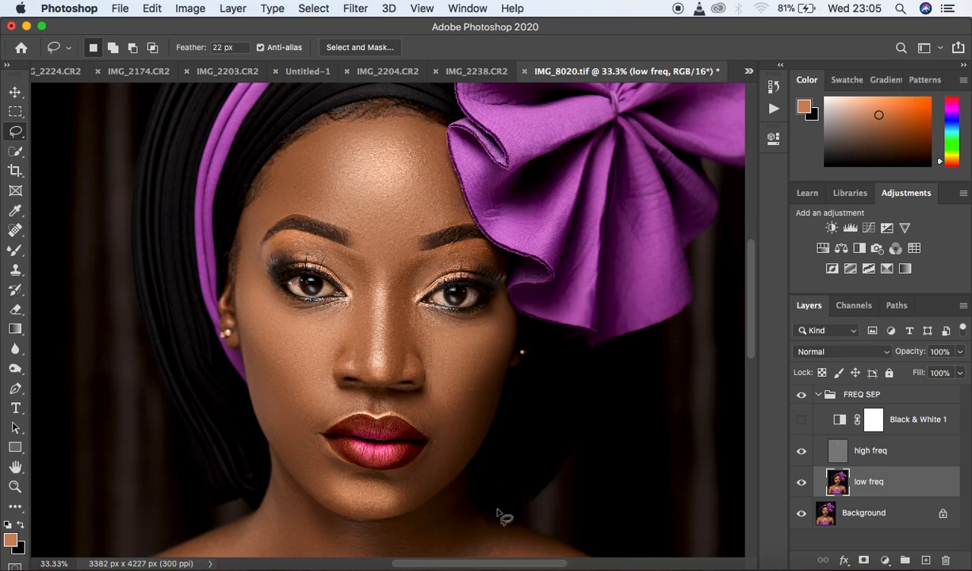
{"action": "mouse_move", "coordinate": [332, 387]}
{"action": "left_mouse_down"}
{"action": "mouse_move", "coordinate": [307, 411]}
{"action": "mouse_move", "coordinate": [309, 429]}
{"action": "mouse_move", "coordinate": [360, 405]}
{"action": "mouse_move", "coordinate": [333, 386]}
{"action": "left_mouse_up"}
{"action": "right_click", "coordinate": [339, 384]}
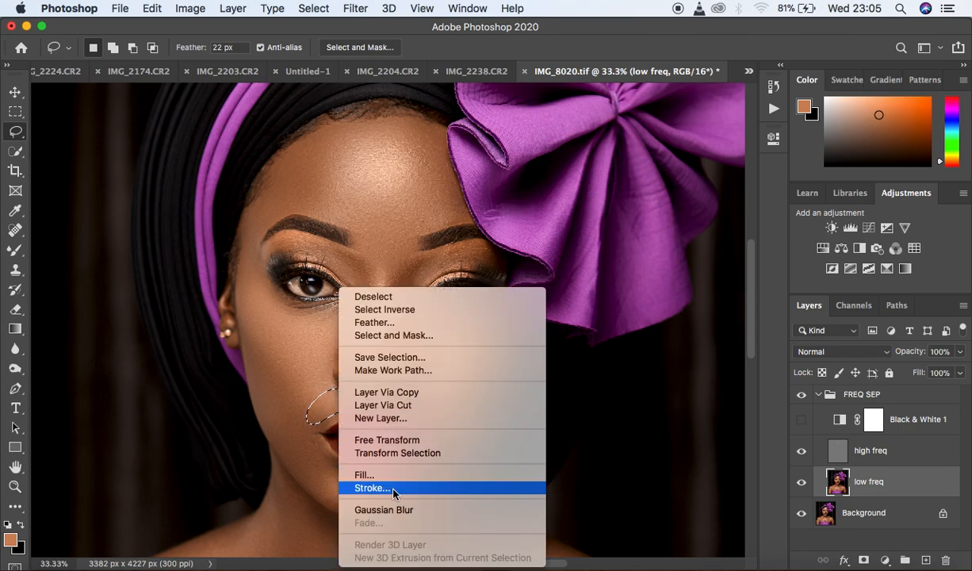
{"action": "left_click", "coordinate": [400, 511]}
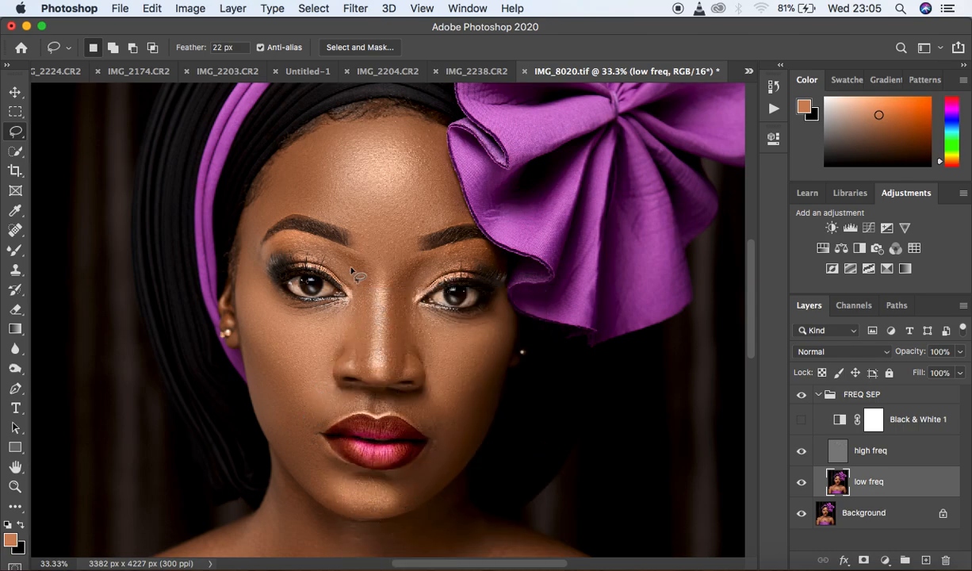
Lasso each side of the nose from the inner eye to the nostril and reapply the Gaussian Blur
{"action": "mouse_move", "coordinate": [342, 247]}
{"action": "left_mouse_down"}
{"action": "mouse_move", "coordinate": [365, 267]}
{"action": "mouse_move", "coordinate": [369, 373]}
{"action": "mouse_move", "coordinate": [327, 348]}
{"action": "mouse_move", "coordinate": [354, 309]}
{"action": "mouse_move", "coordinate": [343, 256]}
{"action": "left_mouse_up"}
{"action": "right_click", "coordinate": [359, 302]}
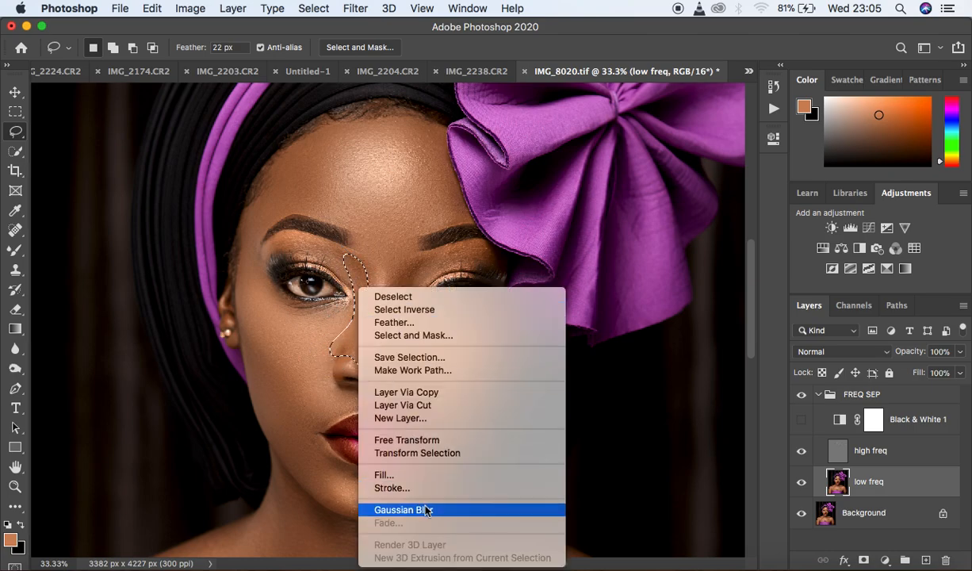
{"action": "left_click", "coordinate": [426, 510]}
{"action": "mouse_move", "coordinate": [432, 263]}
{"action": "left_mouse_down"}
{"action": "mouse_move", "coordinate": [398, 273]}
{"action": "mouse_move", "coordinate": [390, 373]}
{"action": "mouse_move", "coordinate": [427, 360]}
{"action": "mouse_move", "coordinate": [413, 319]}
{"action": "mouse_move", "coordinate": [419, 263]}
{"action": "left_mouse_up"}
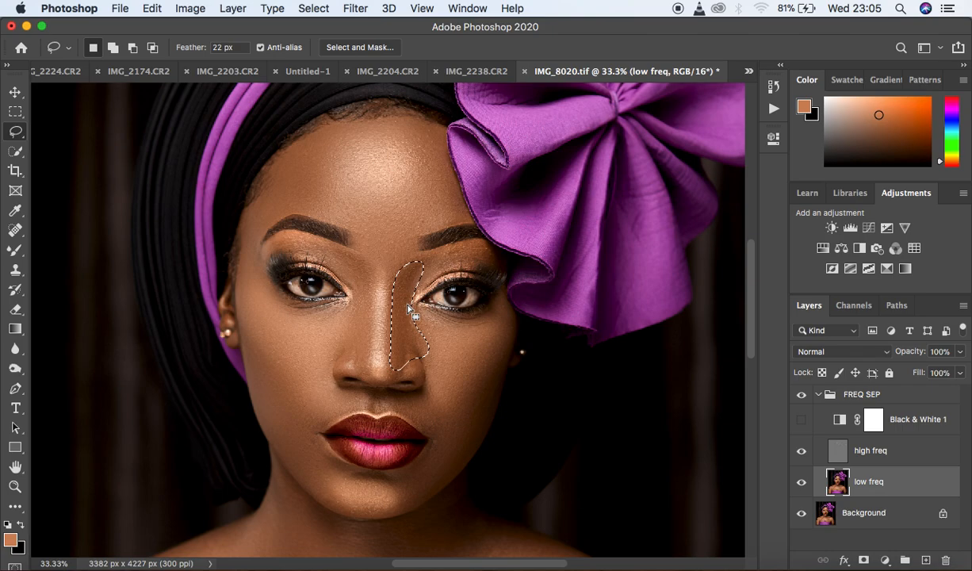
{"action": "right_click", "coordinate": [409, 309]}
{"action": "left_click", "coordinate": [480, 512]}
Lasso the chin area just below the lips and blur it with the same Gaussian Blur
{"action": "mouse_move", "coordinate": [326, 467]}
{"action": "left_mouse_down"}
{"action": "mouse_move", "coordinate": [339, 505]}
{"action": "mouse_move", "coordinate": [363, 515]}
{"action": "mouse_move", "coordinate": [395, 509]}
{"action": "mouse_move", "coordinate": [411, 492]}
{"action": "mouse_move", "coordinate": [347, 474]}
{"action": "left_mouse_up"}
{"action": "right_click", "coordinate": [359, 474]}
{"action": "left_click", "coordinate": [408, 510]}
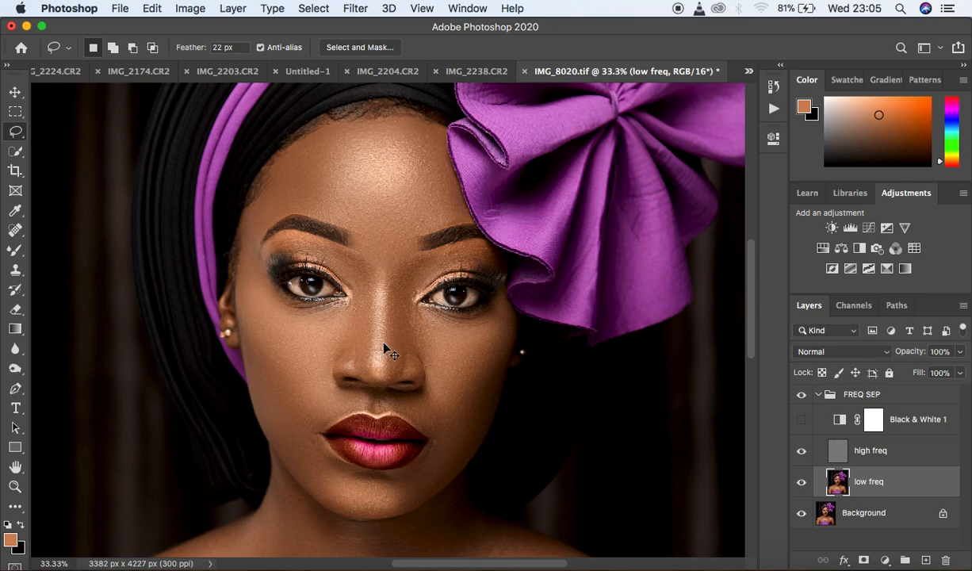
Compare the whole portrait with the FREQ SEP group hidden and shown
{"action": "key", "text": "super+minus"}
{"action": "key", "text": "super+minus"}
{"action": "key", "text": "super+minus"}
{"action": "key", "text": "super+minus"}
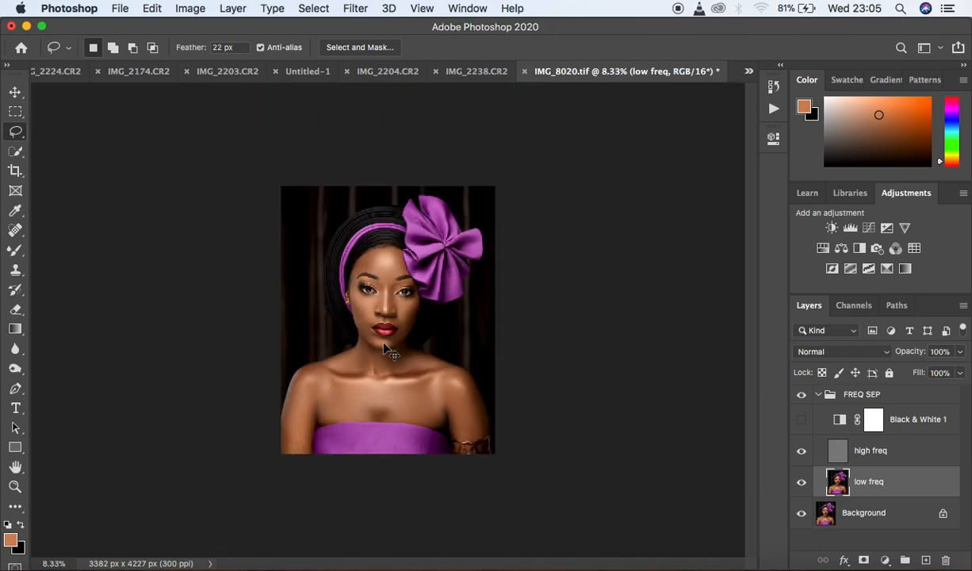
{"action": "key", "text": "super+plus"}
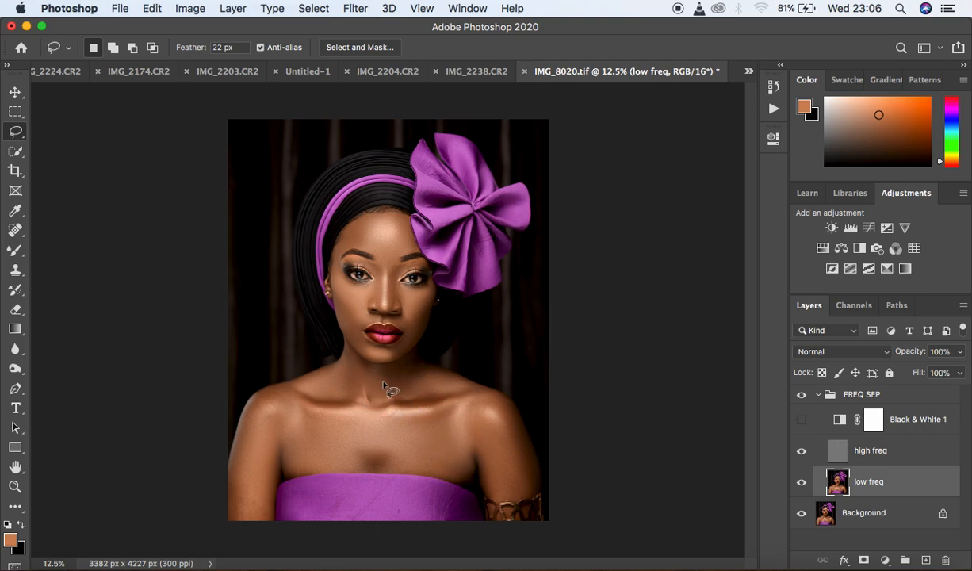
{"action": "left_click", "coordinate": [802, 395]}
{"action": "left_click", "coordinate": [802, 396]}
Delete the Black & White 1 adjustment layer and collapse the FREQ SEP group
{"action": "left_click", "coordinate": [917, 426]}
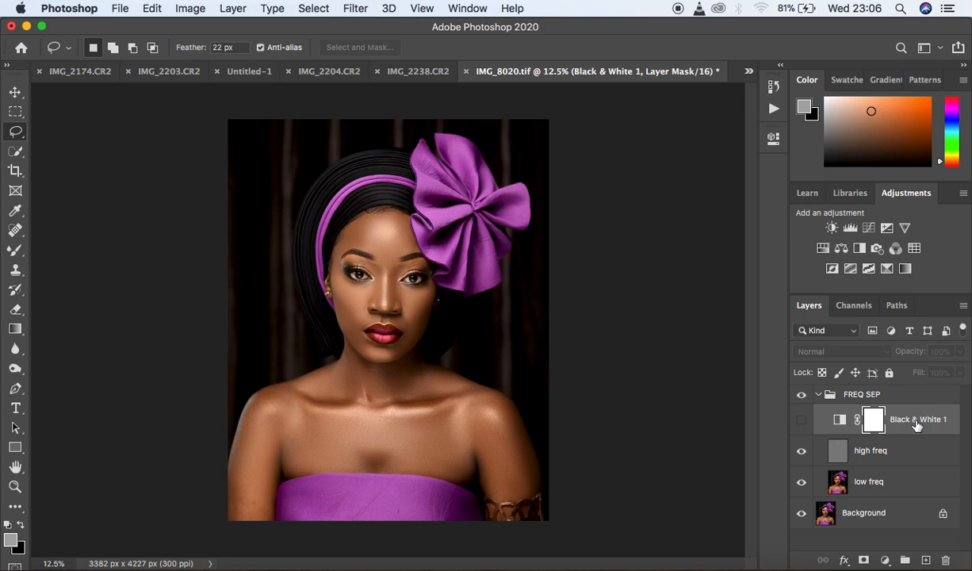
{"action": "key", "text": "Delete"}
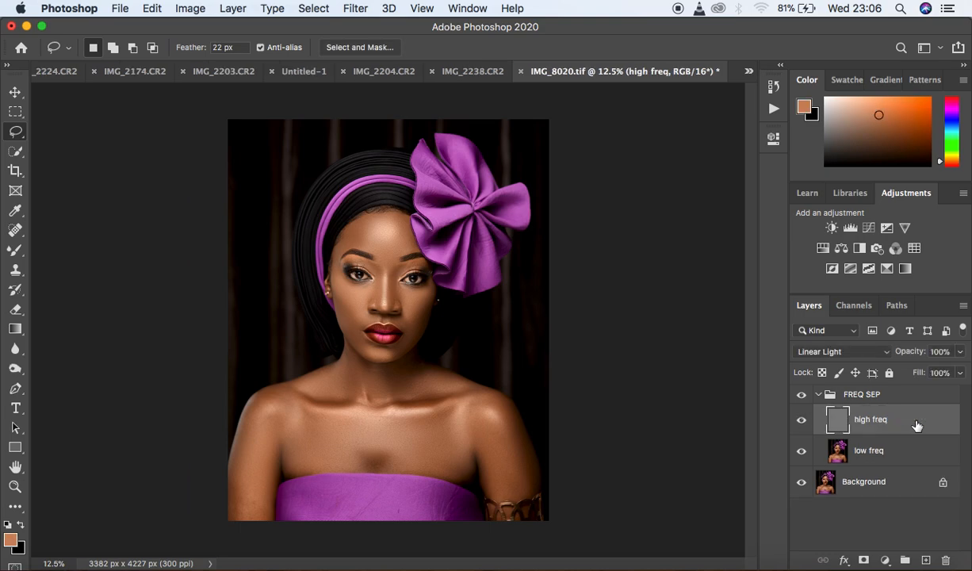
{"action": "left_click", "coordinate": [818, 395]}
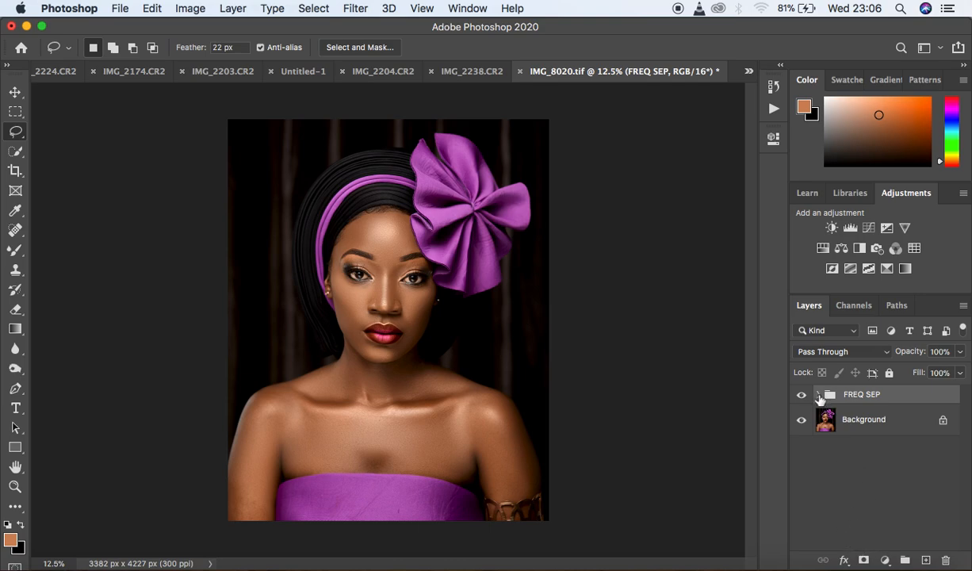
{"action": "left_click", "coordinate": [886, 560]}
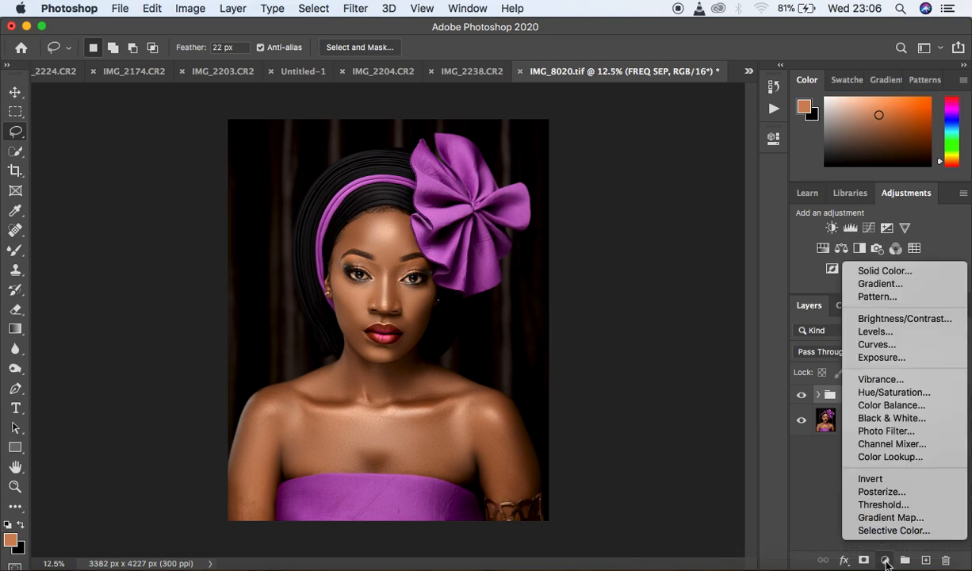
{"action": "left_click", "coordinate": [879, 344]}
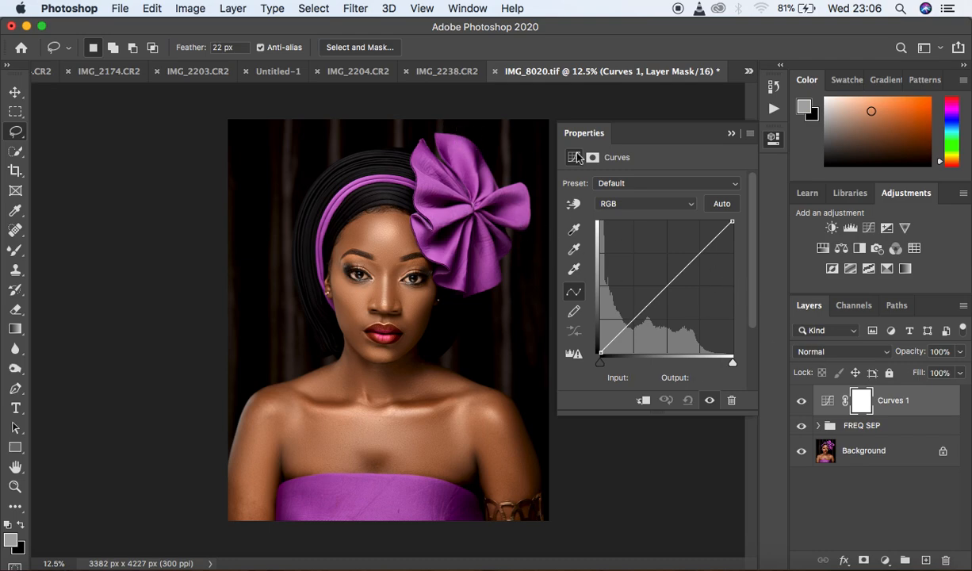
{"action": "double_click", "coordinate": [888, 401]}
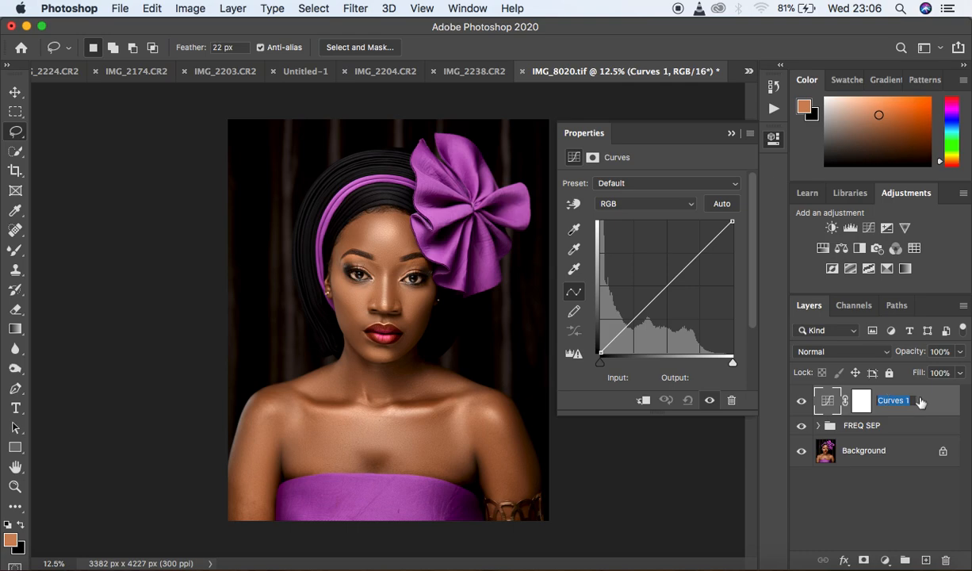
{"action": "key", "text": "BackSpace"}
{"action": "left_click", "coordinate": [927, 443]}
{"action": "key", "text": "BackSpace"}
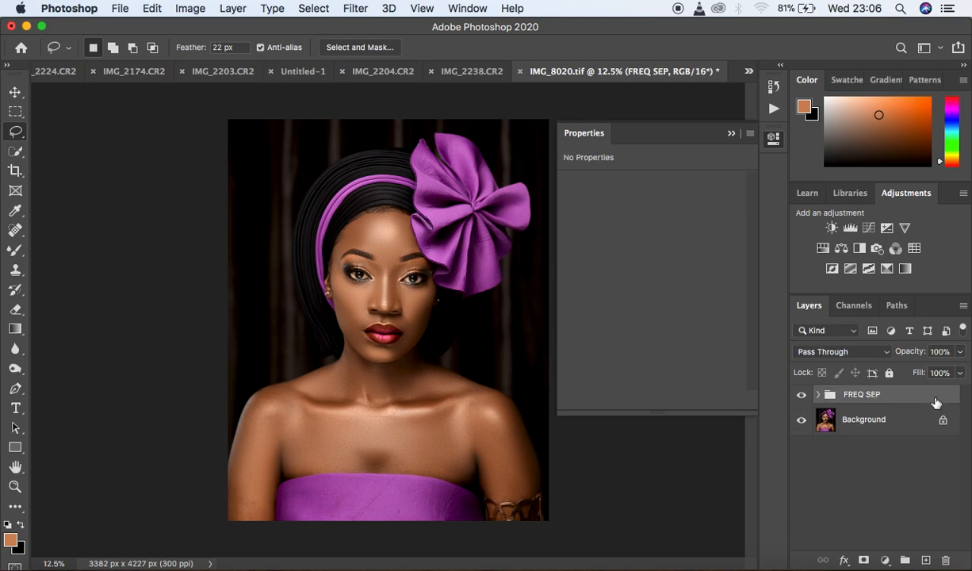
Add a Curves adjustment layer above FREQ SEP and mask it to the skin highlights using Color Range, sampling the forehead with fuzziness 49
{"action": "left_click", "coordinate": [885, 559]}
{"action": "left_click", "coordinate": [887, 345]}
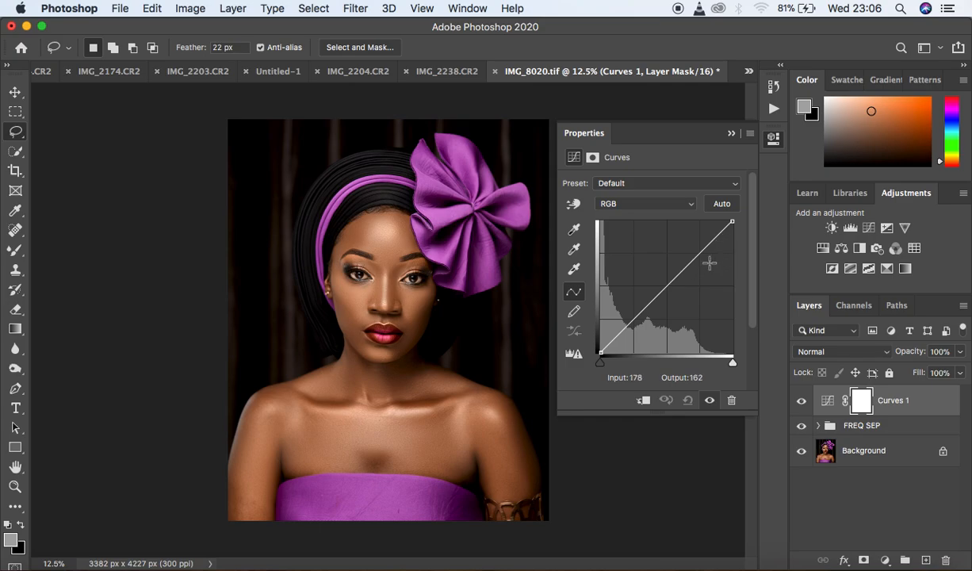
{"action": "left_click", "coordinate": [315, 9]}
{"action": "left_click", "coordinate": [344, 162]}
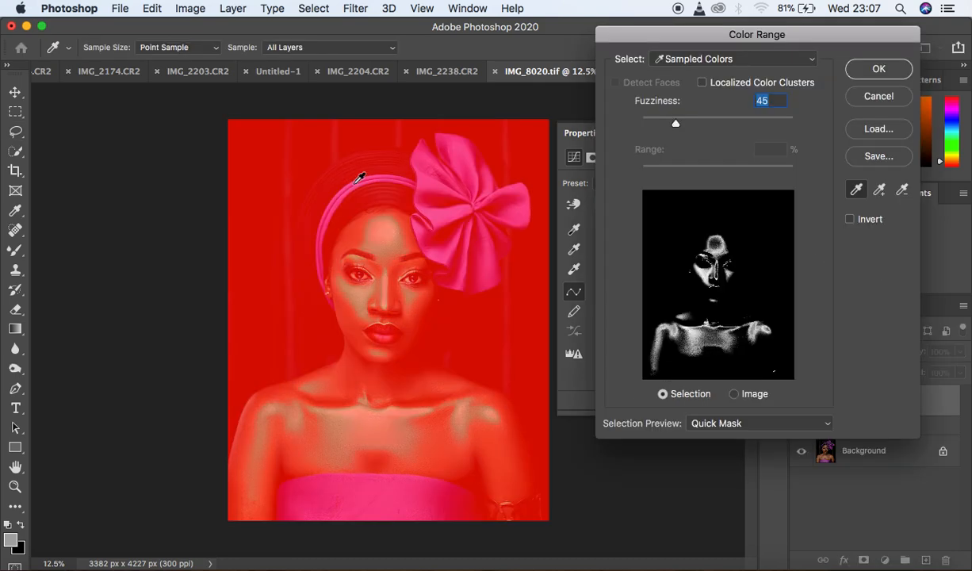
{"action": "left_click", "coordinate": [380, 233]}
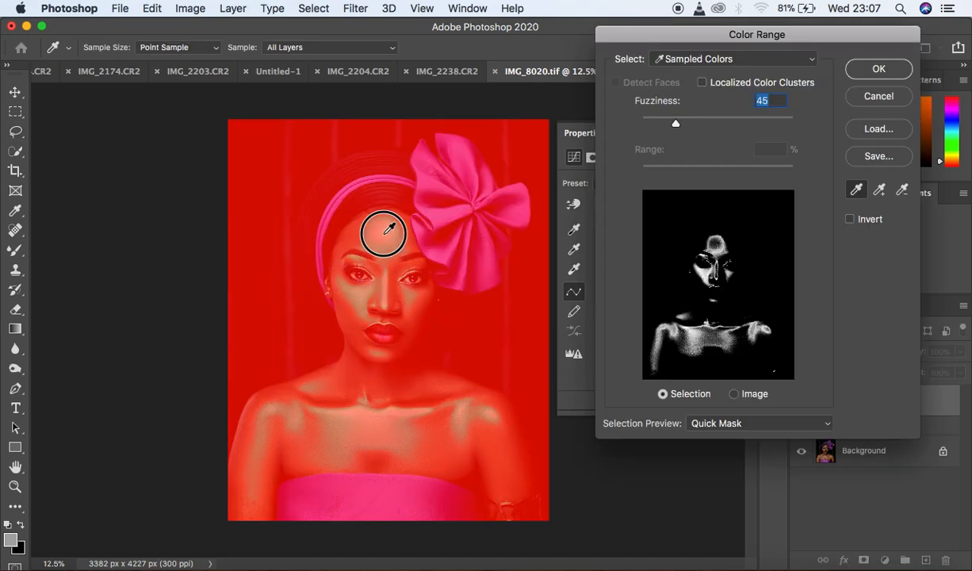
{"action": "left_click", "coordinate": [384, 236]}
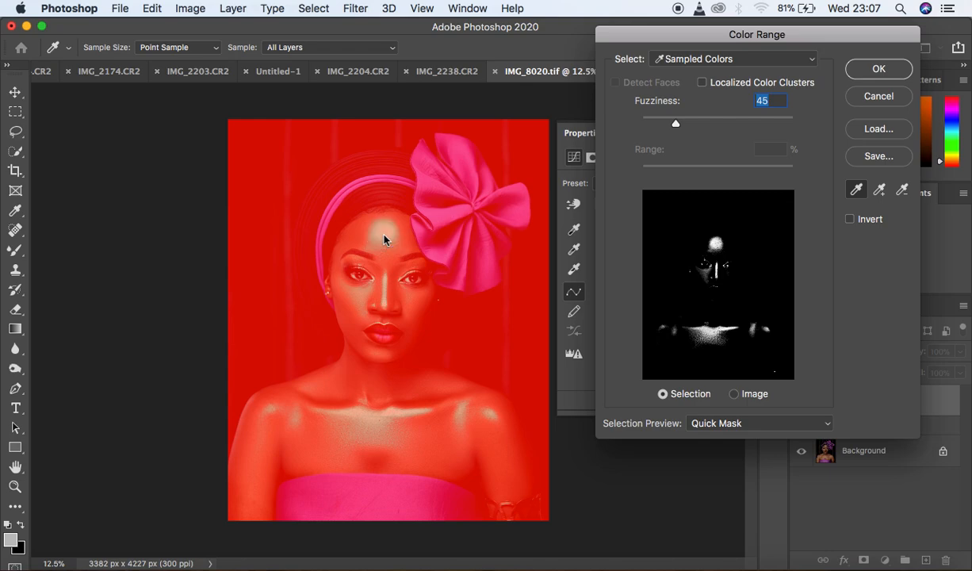
{"action": "left_click", "coordinate": [384, 243]}
{"action": "left_click", "coordinate": [718, 422]}
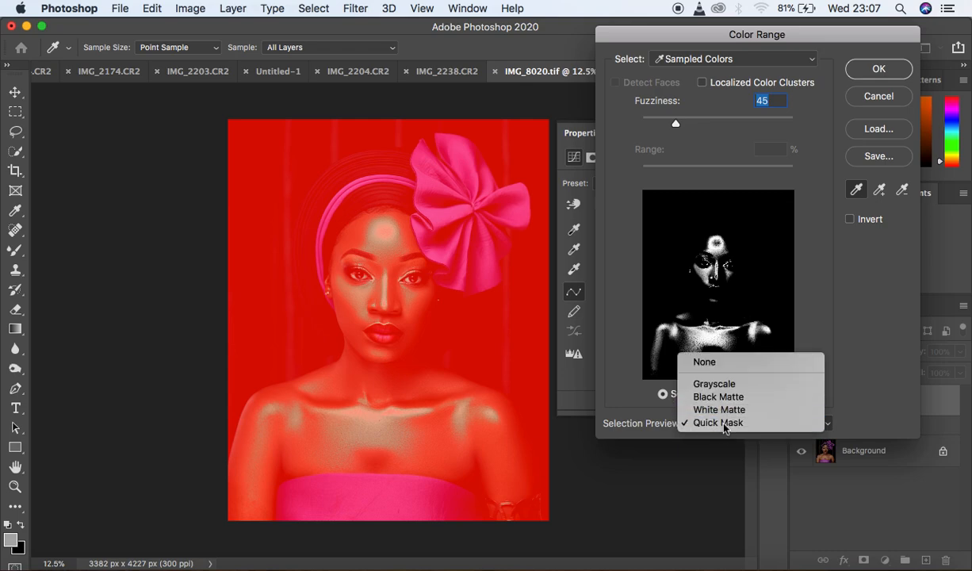
{"action": "left_click", "coordinate": [722, 422]}
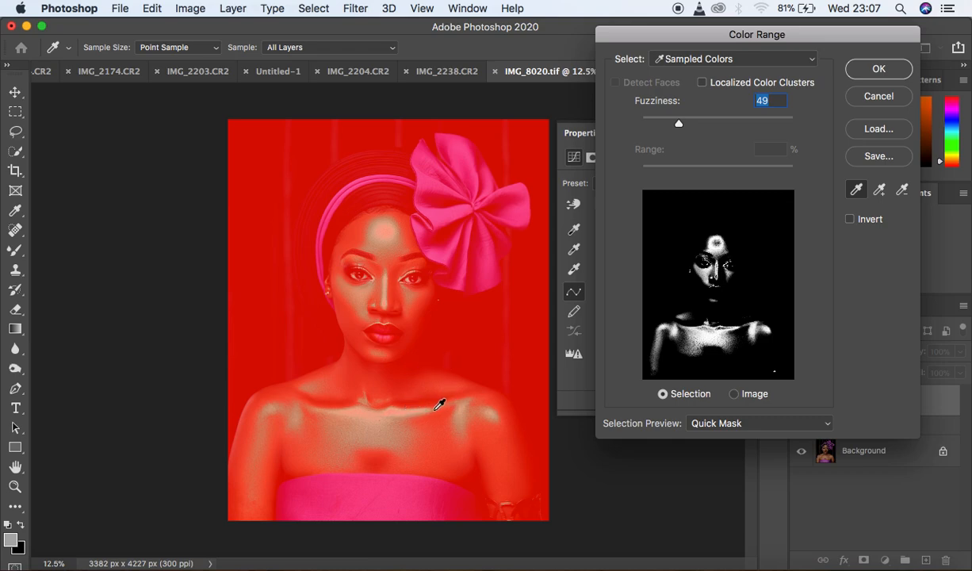
{"action": "left_click", "coordinate": [877, 69]}
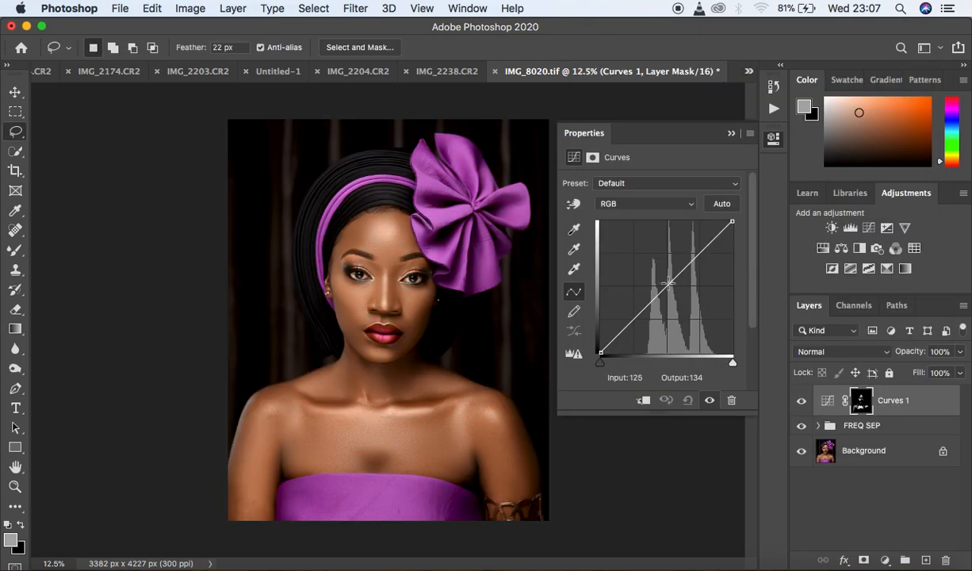
Brighten the Curves 1 midtones with a point at input 122, output 134, and compare with the layer hidden and shown
{"action": "left_click_drag", "start_coordinate": [669, 283], "coordinate": [664, 283]}
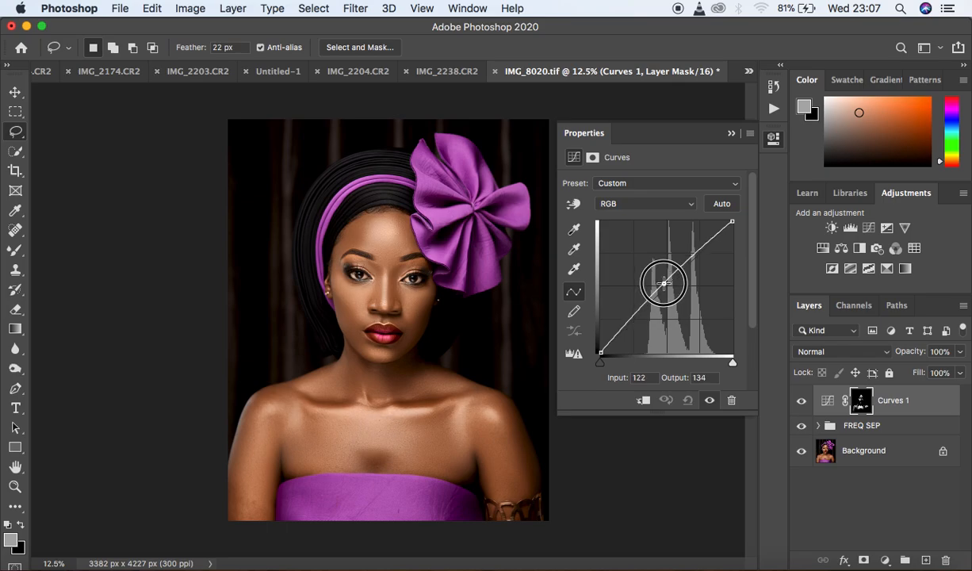
{"action": "left_click", "coordinate": [733, 134]}
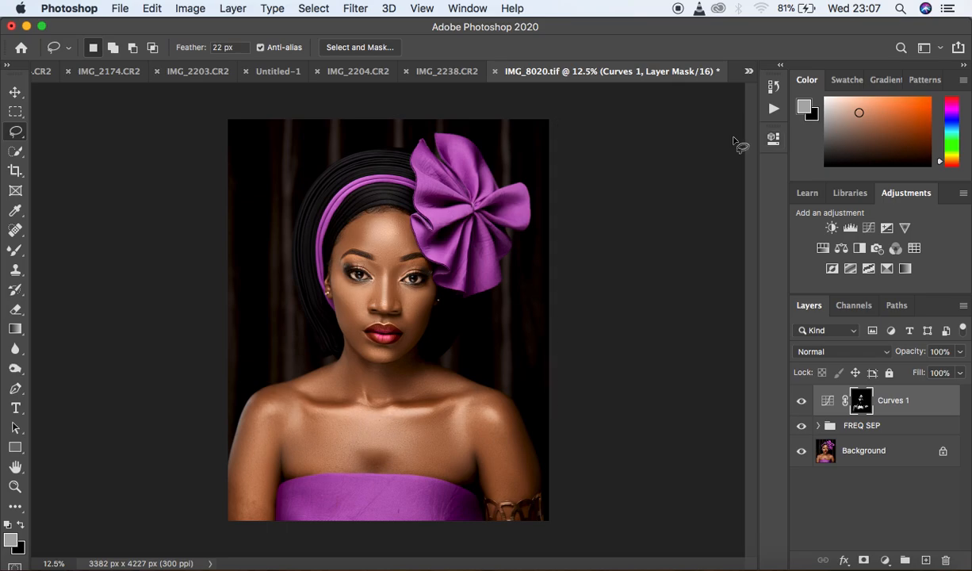
{"action": "left_click", "coordinate": [801, 400]}
{"action": "left_click", "coordinate": [801, 401]}
Rename the Curves 1 layer to DODGE
{"action": "double_click", "coordinate": [894, 401]}
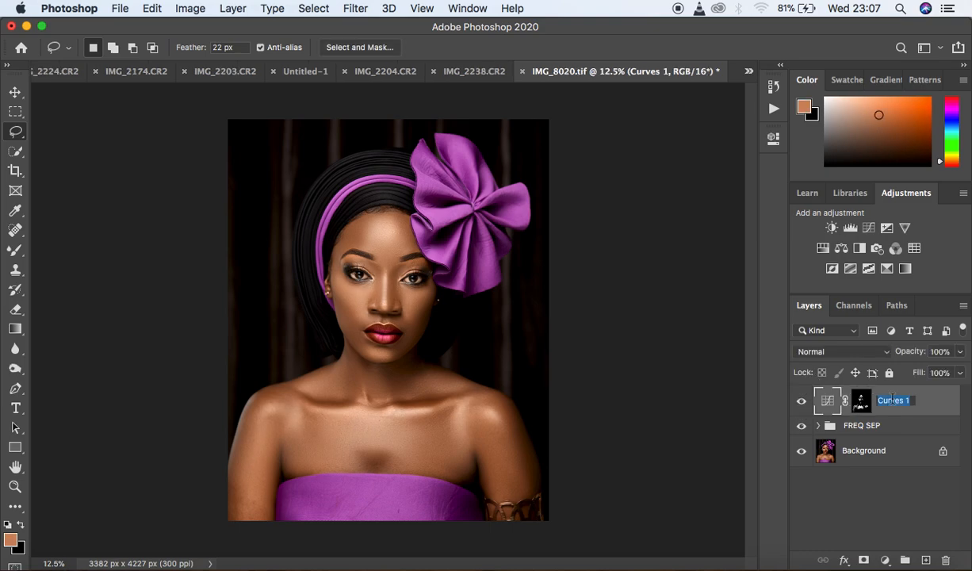
{"action": "type", "text": "DODGE"}
{"action": "key", "text": "Return"}
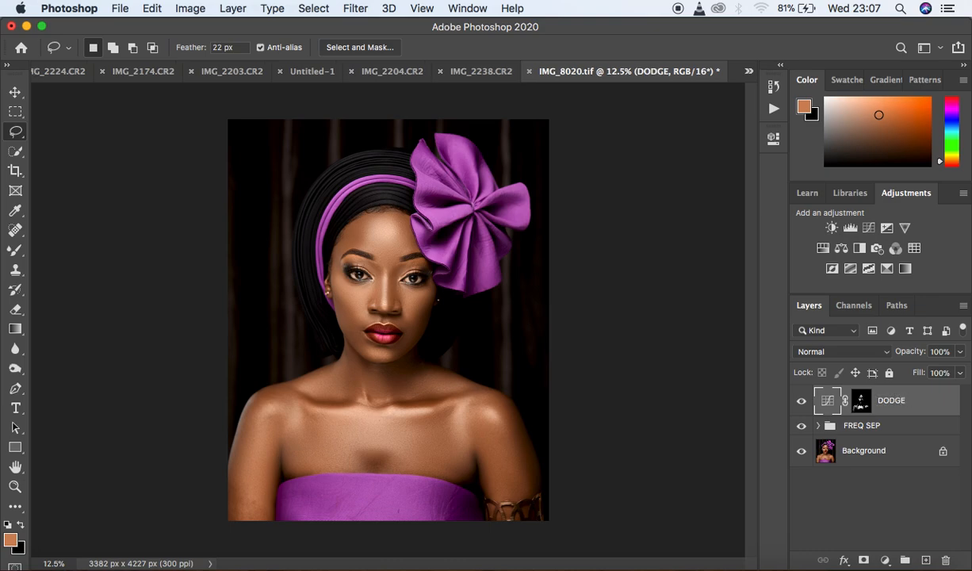
Add a Curves adjustment layer above DODGE and mask it to the darker skin tones using Color Range, sampling beside the nose with fuzziness 51
{"action": "left_click", "coordinate": [886, 560]}
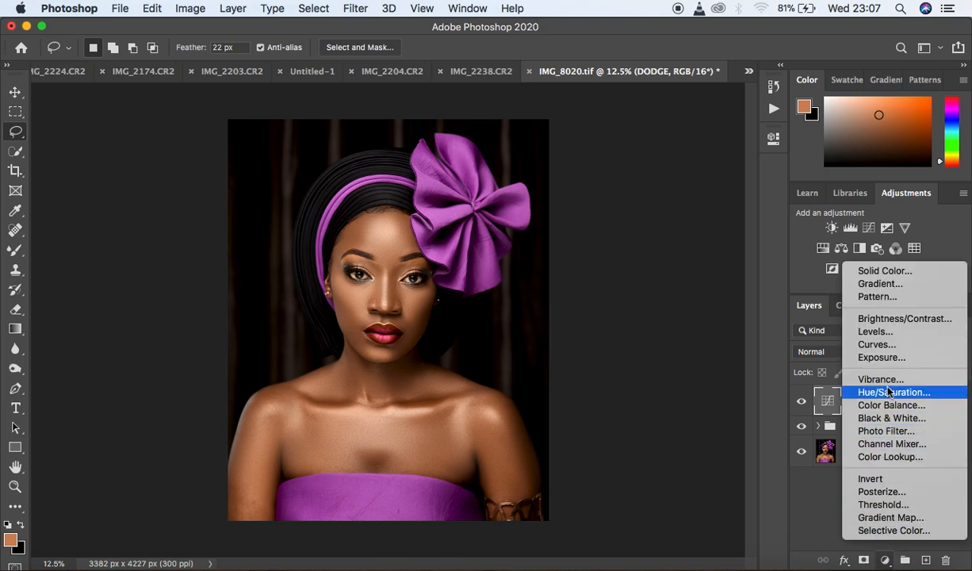
{"action": "left_click", "coordinate": [868, 344]}
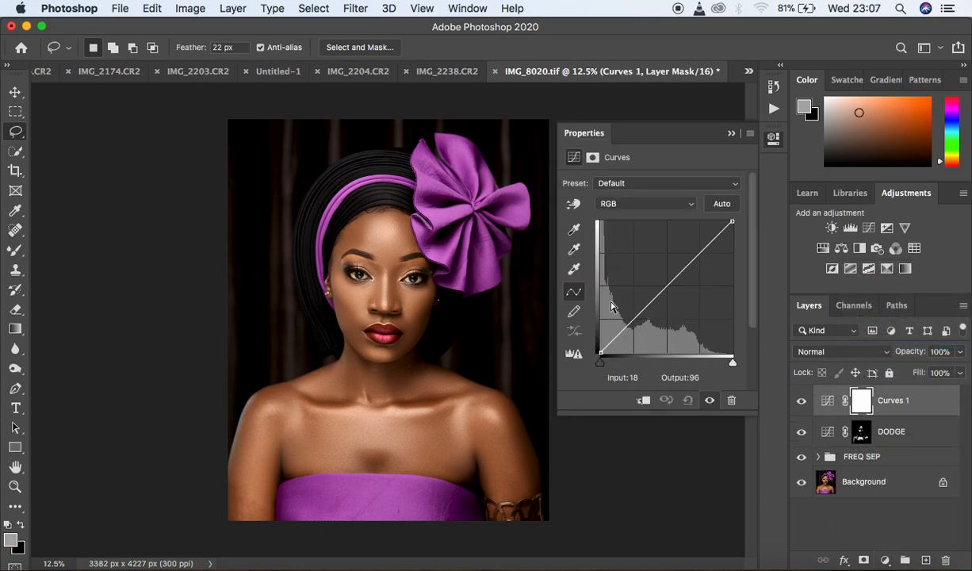
{"action": "left_click", "coordinate": [353, 9]}
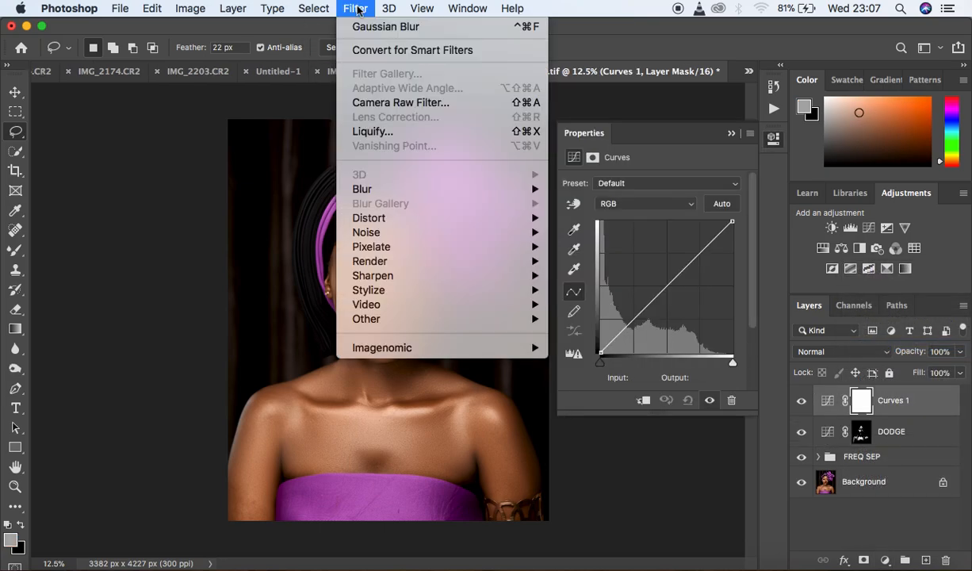
{"action": "mouse_move", "coordinate": [313, 8]}
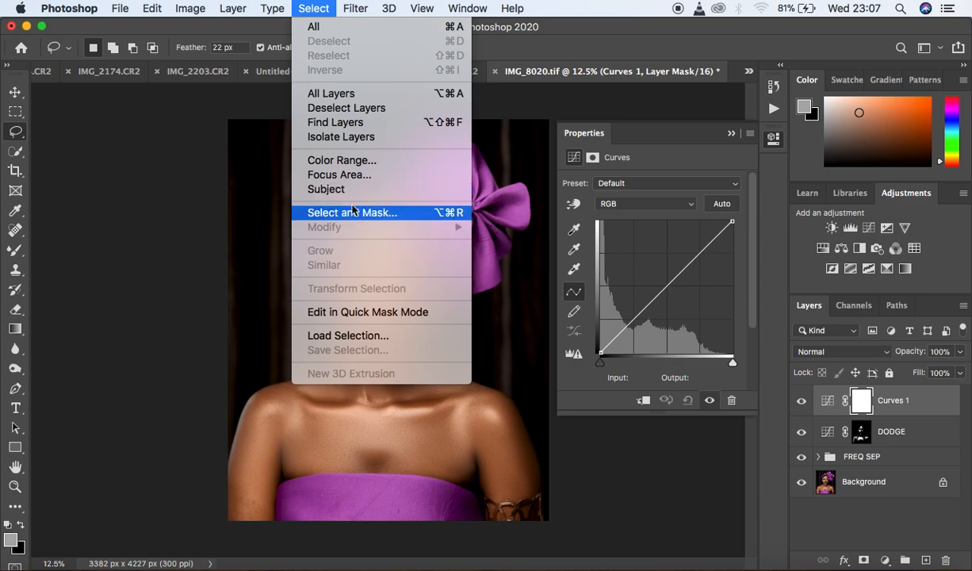
{"action": "left_click", "coordinate": [343, 165]}
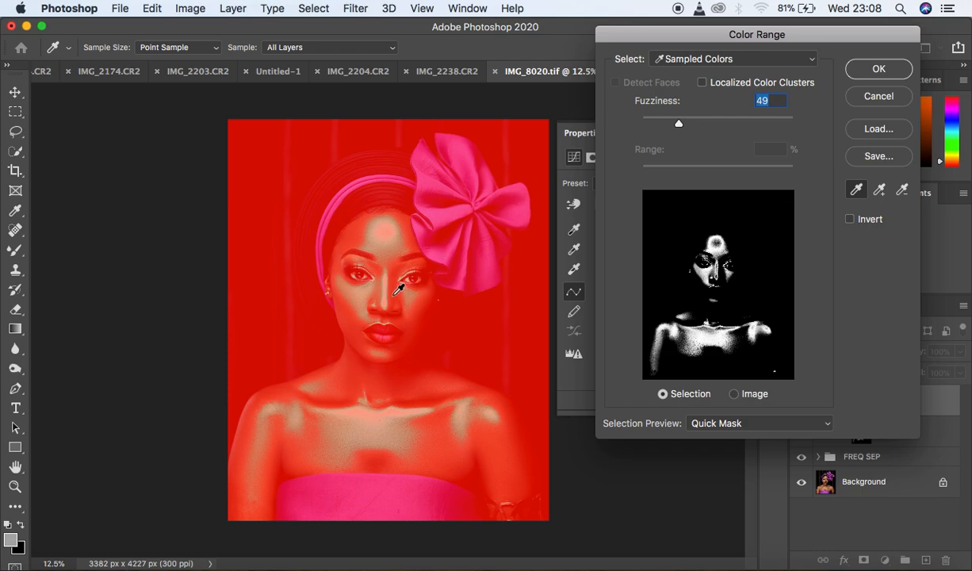
{"action": "left_click", "coordinate": [395, 289]}
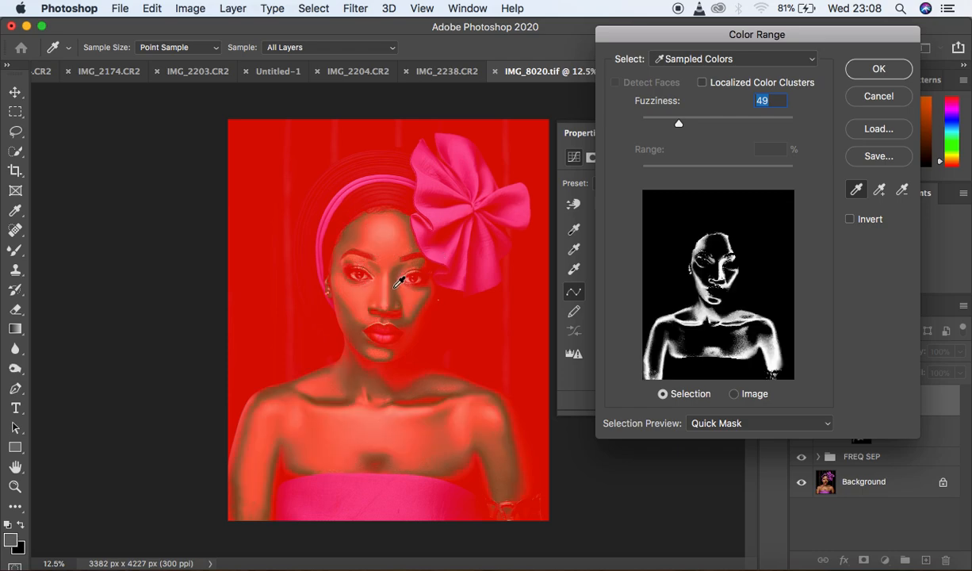
{"action": "left_click", "coordinate": [377, 276]}
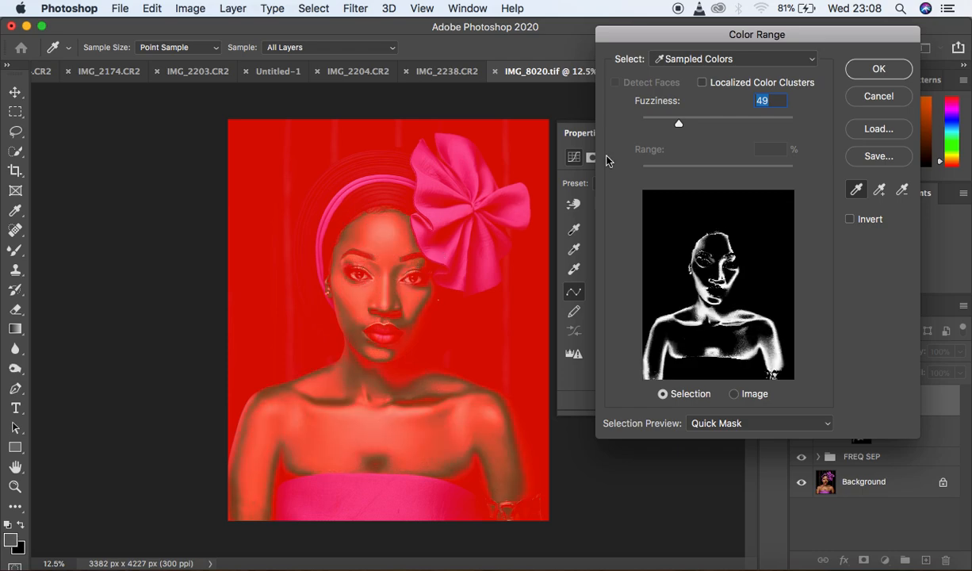
{"action": "left_click", "coordinate": [377, 277]}
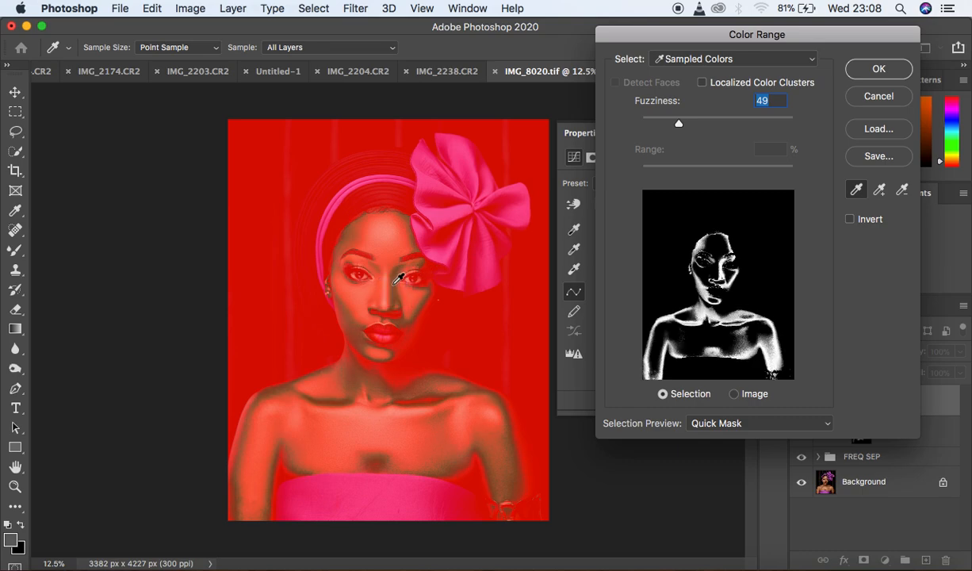
{"action": "left_click", "coordinate": [394, 279]}
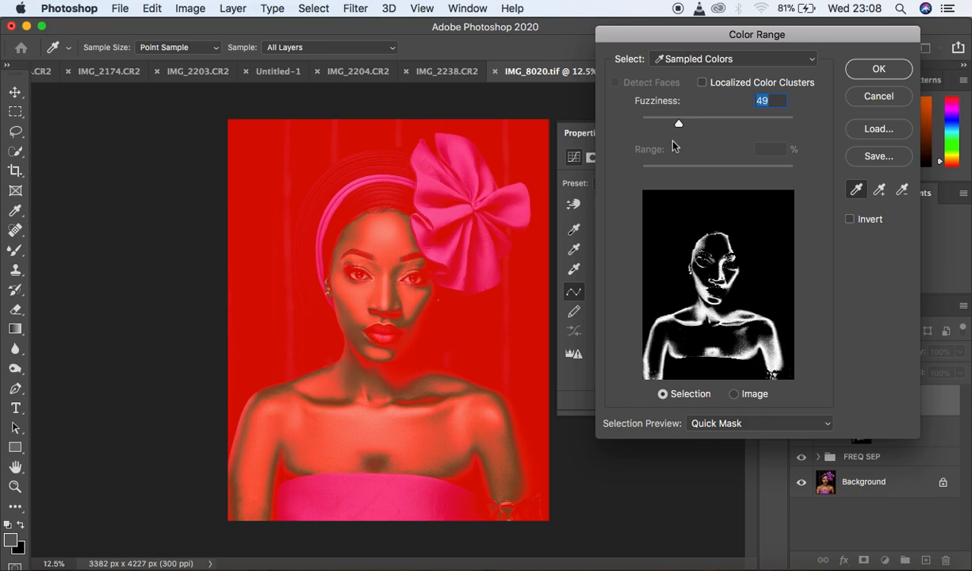
{"action": "left_click", "coordinate": [683, 123]}
{"action": "left_click_drag", "start_coordinate": [683, 124], "coordinate": [678, 123]}
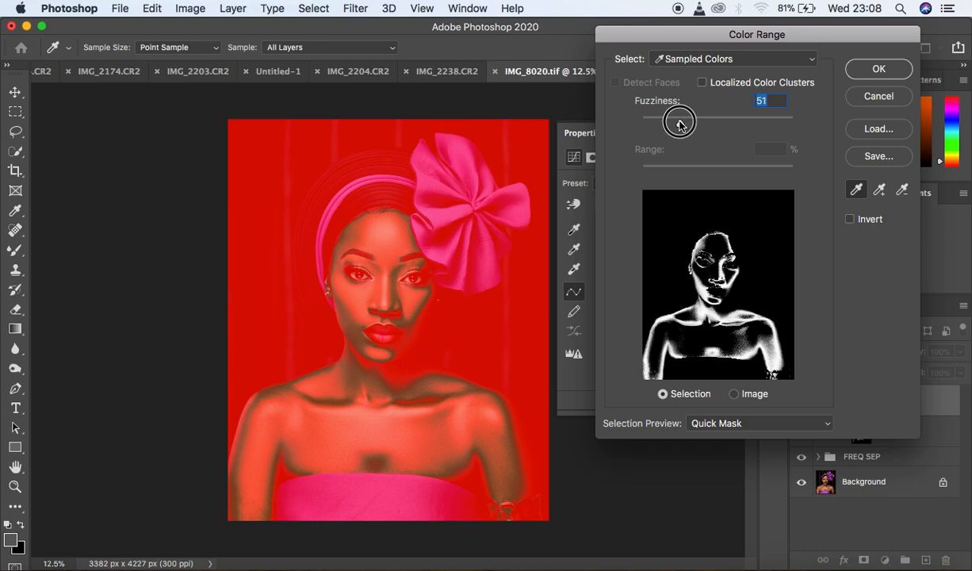
{"action": "left_click", "coordinate": [867, 70]}
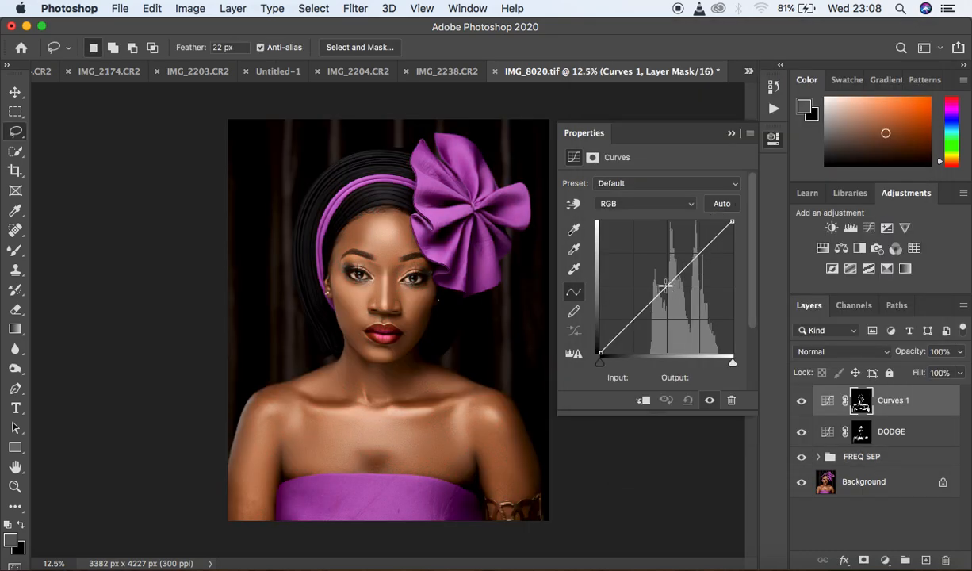
Darken the Curves 1 midtones with a point at input 134, output 127, and compare with the layer hidden and shown
{"action": "left_click_drag", "start_coordinate": [664, 285], "coordinate": [671, 286]}
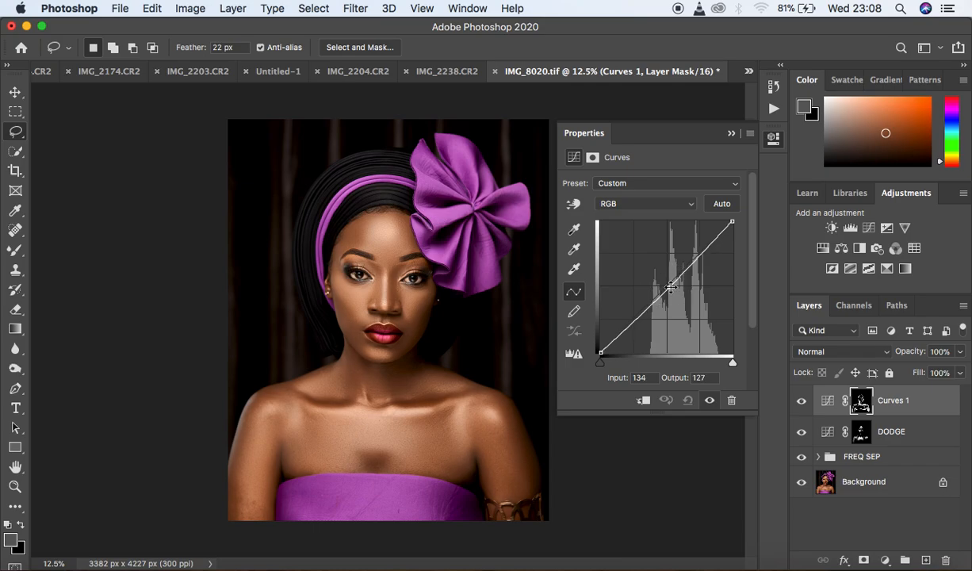
{"action": "left_click", "coordinate": [731, 132]}
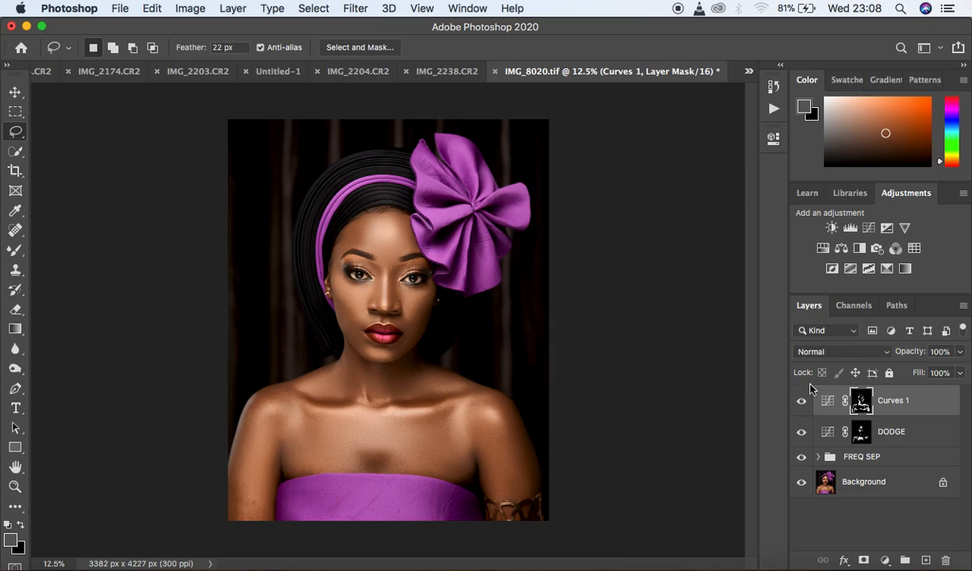
{"action": "left_click", "coordinate": [802, 402]}
Rename the Curves 1 layer to burn
{"action": "double_click", "coordinate": [886, 401]}
{"action": "type", "text": "burn"}
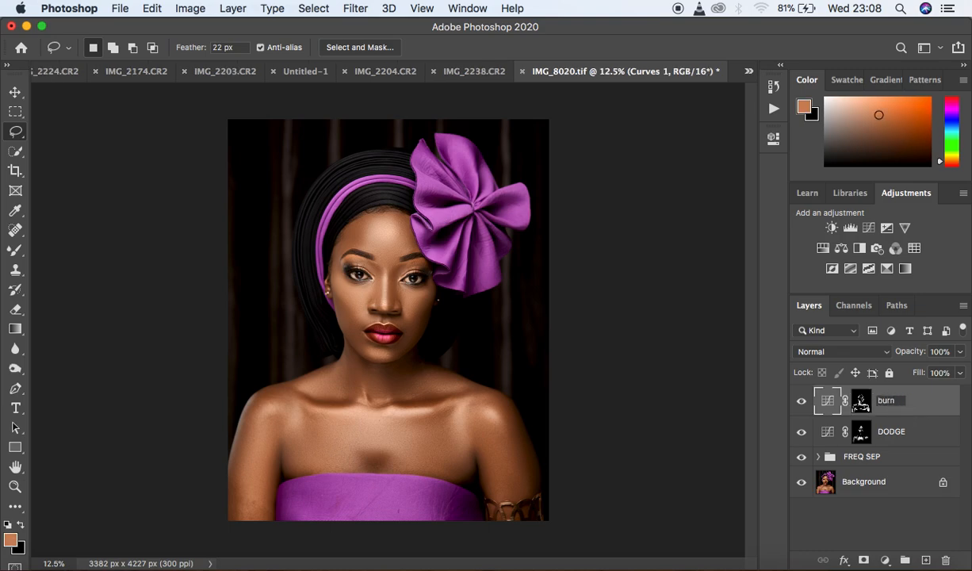
{"action": "key", "text": "Return"}
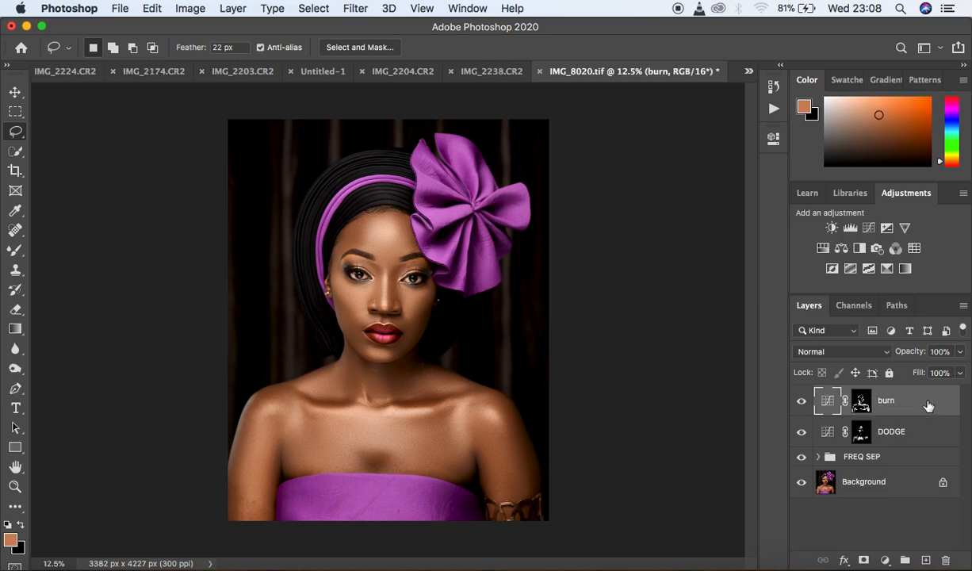
Group the burn and DODGE layers together and name the group DNB
{"action": "left_click", "coordinate": [904, 420], "text": "shift"}
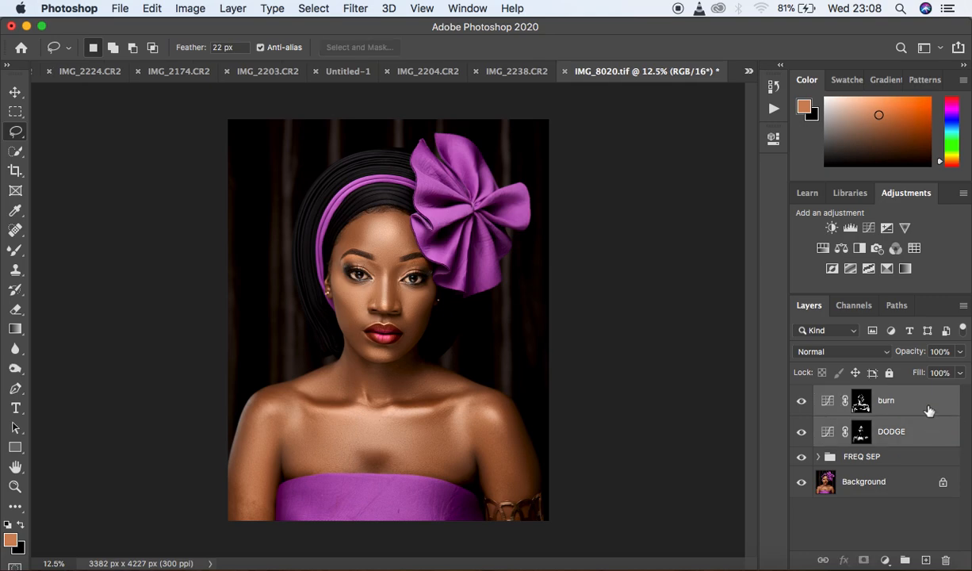
{"action": "key", "text": "ctrl+g"}
{"action": "double_click", "coordinate": [850, 394]}
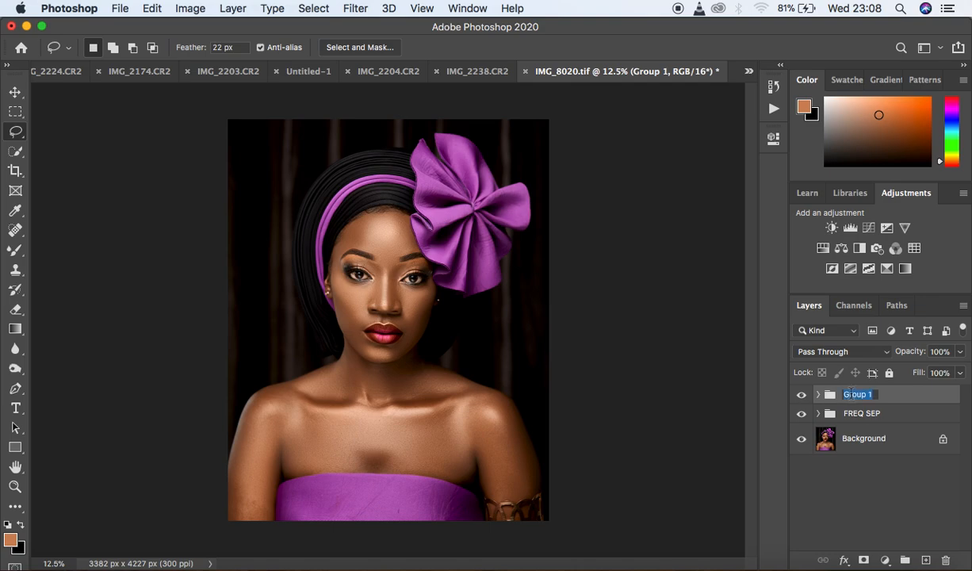
{"action": "type", "text": "DNB"}
{"action": "key", "text": "Return"}
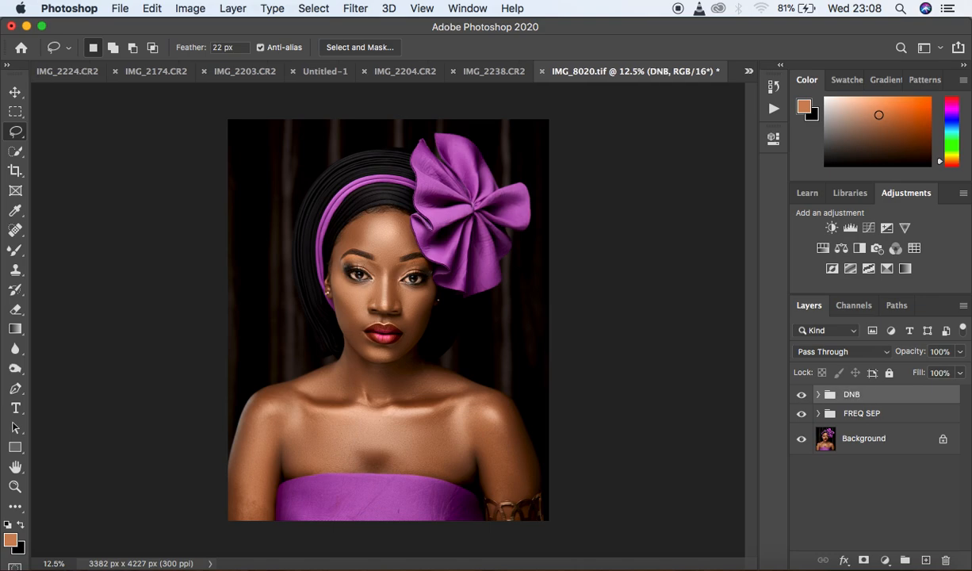
Compare the portrait with the DNB group hidden and shown, and inspect the face up close
{"action": "left_click", "coordinate": [802, 395]}
{"action": "left_click", "coordinate": [802, 395]}
{"action": "left_click", "coordinate": [802, 395]}
{"action": "left_click", "coordinate": [802, 395]}
{"action": "key", "text": "super+equal"}
{"action": "key", "text": "super+equal"}
{"action": "key", "text": "super+equal"}
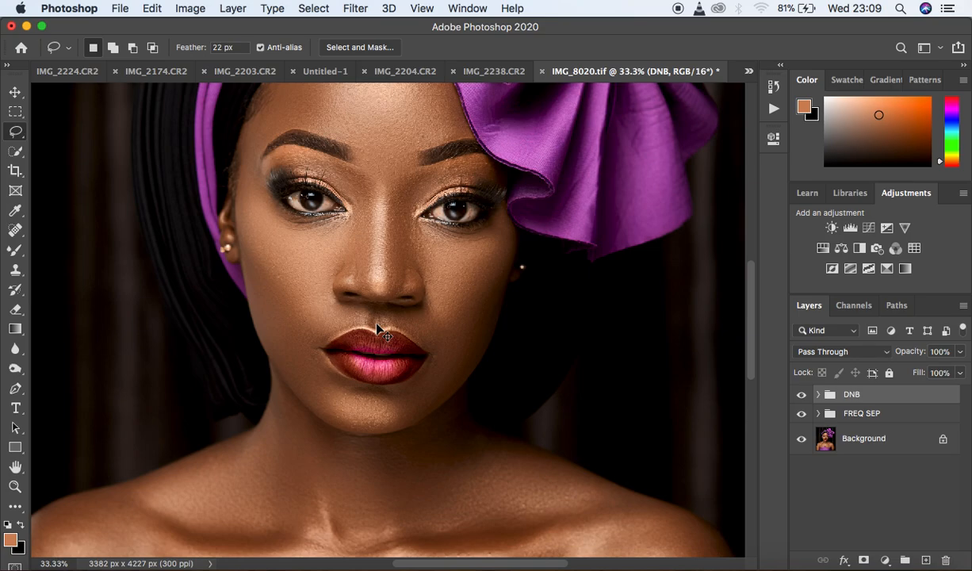
{"action": "key", "text": "super+minus"}
{"action": "key", "text": "super+minus"}
{"action": "key", "text": "super+minus"}
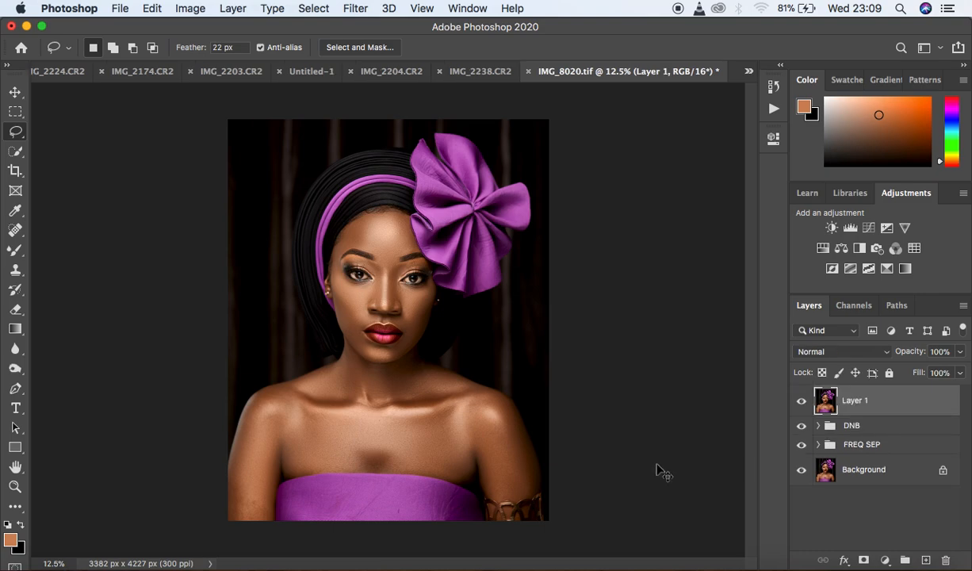
Duplicate the merged Layer 1 and apply a High Pass filter with a radius of 1.1 pixels to the copy
{"action": "key", "text": "super+j"}
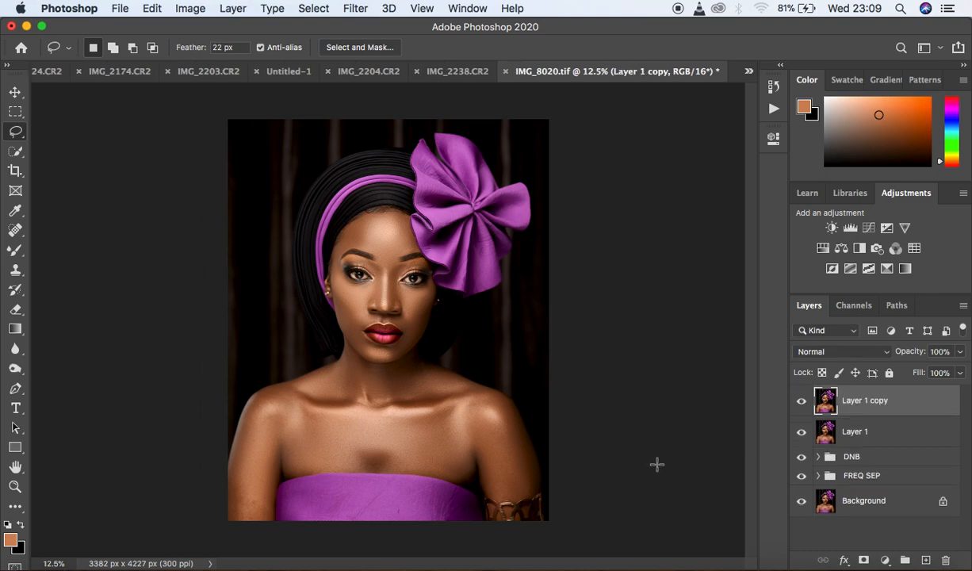
{"action": "left_click", "coordinate": [354, 9]}
{"action": "mouse_move", "coordinate": [424, 321]}
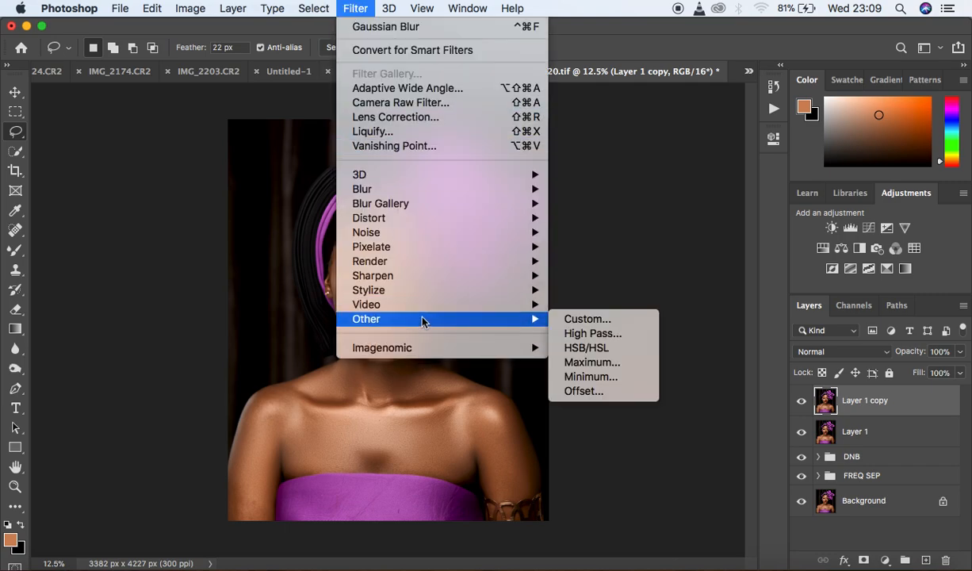
{"action": "left_click", "coordinate": [582, 338]}
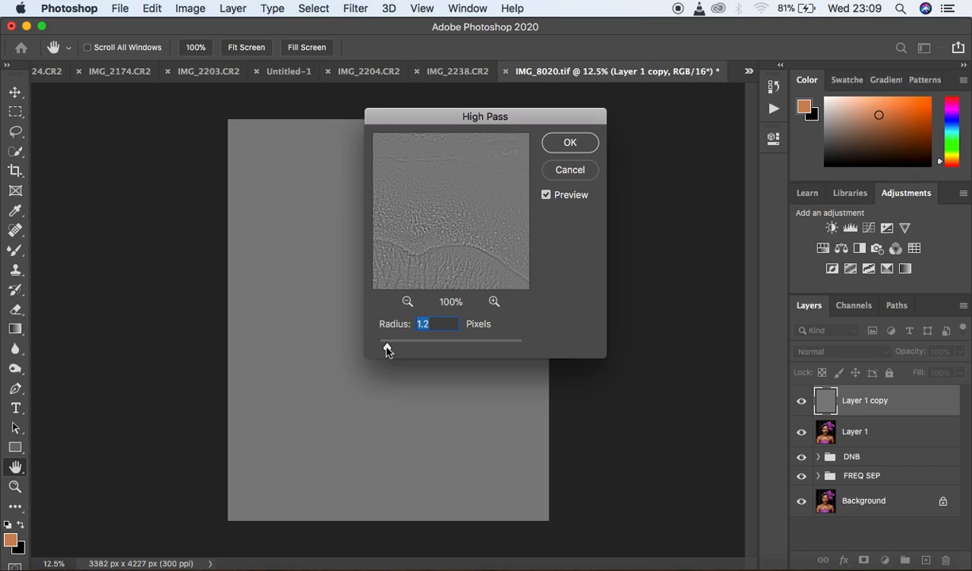
{"action": "left_click_drag", "start_coordinate": [387, 350], "coordinate": [387, 347]}
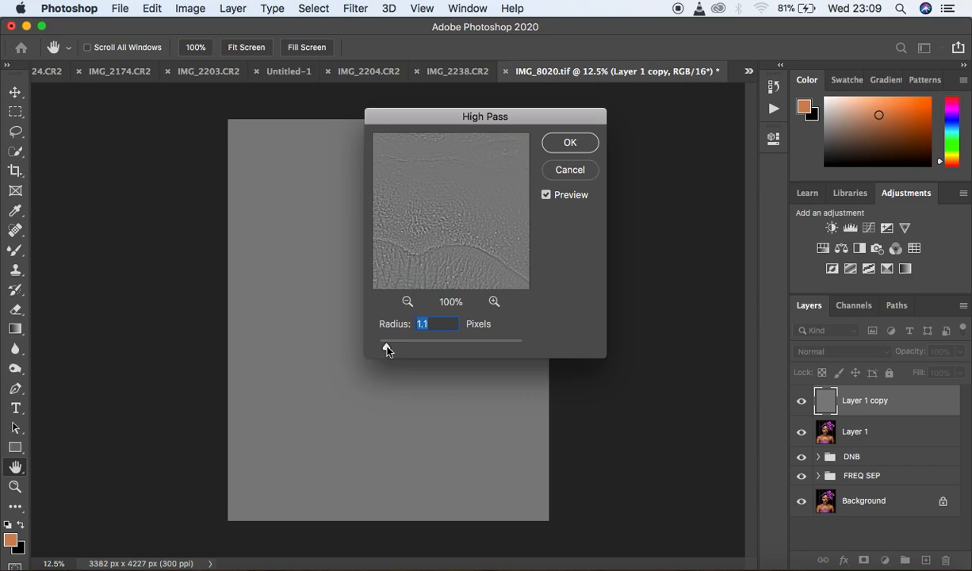
{"action": "left_click", "coordinate": [569, 144]}
{"action": "key", "text": "l"}
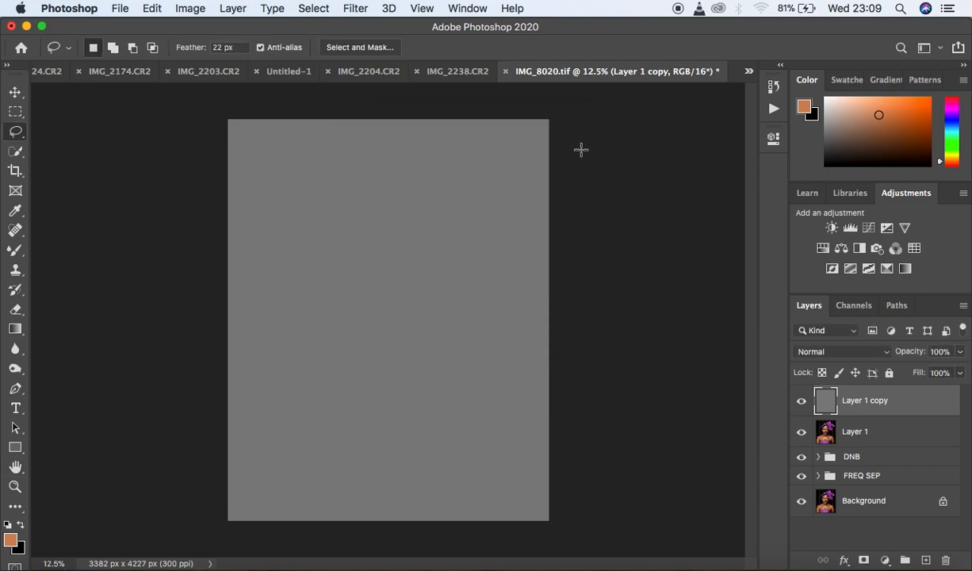
Set the blend mode of Layer 1 copy to Linear Light and inspect the sharpened skin texture up close
{"action": "left_click", "coordinate": [830, 353]}
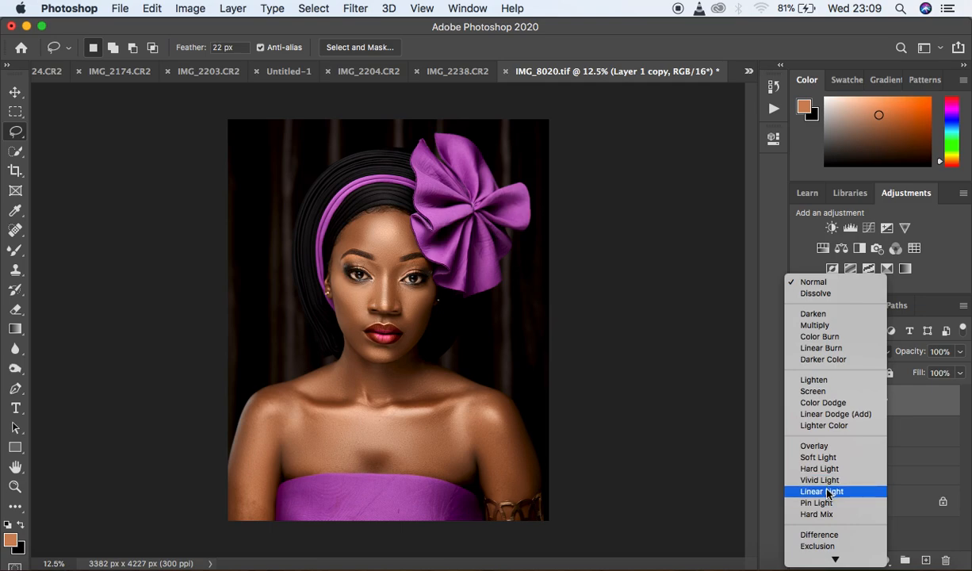
{"action": "left_click", "coordinate": [827, 492]}
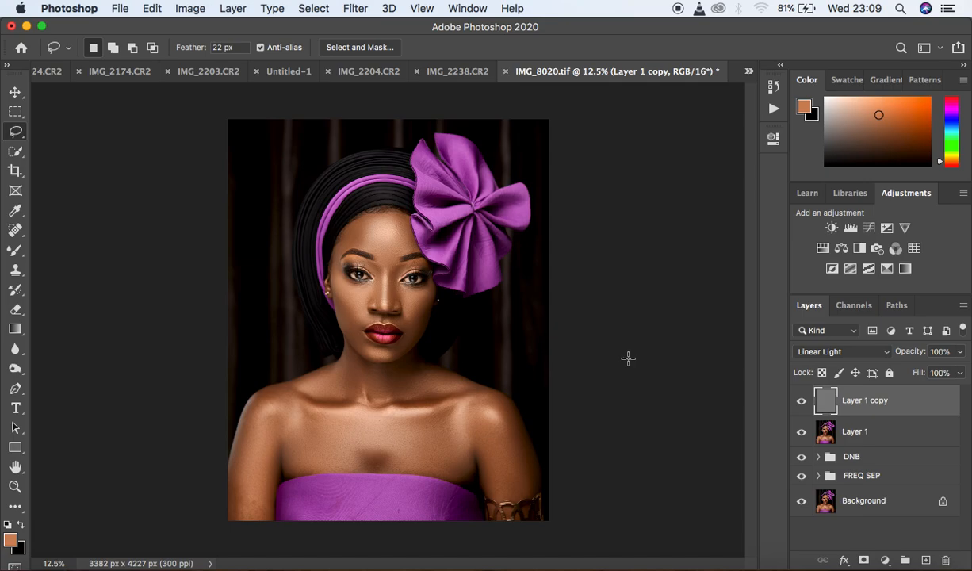
{"action": "key", "text": "super+equal"}
{"action": "key", "text": "super+equal"}
{"action": "key", "text": "super+equal"}
{"action": "key", "text": "super+equal"}
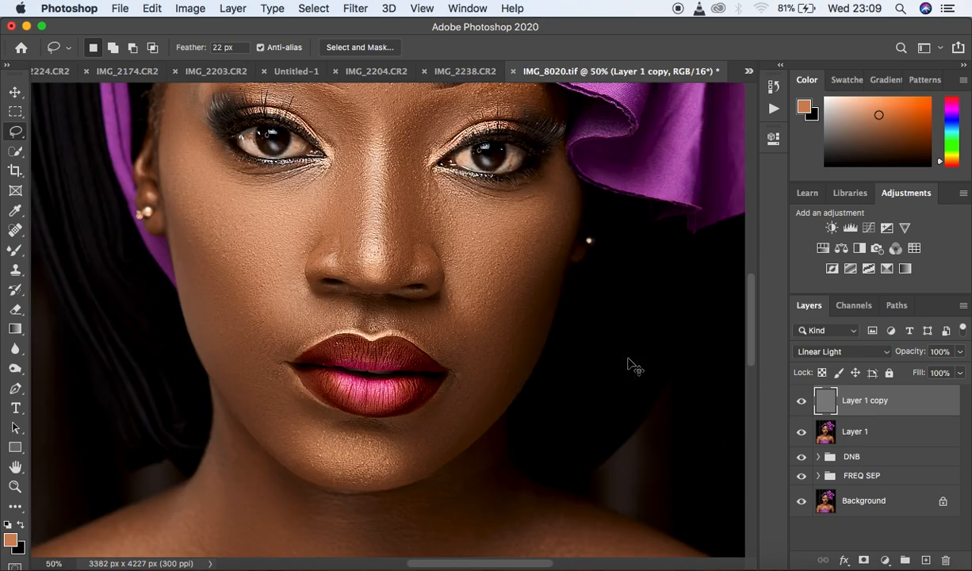
{"action": "key", "text": "super+equal"}
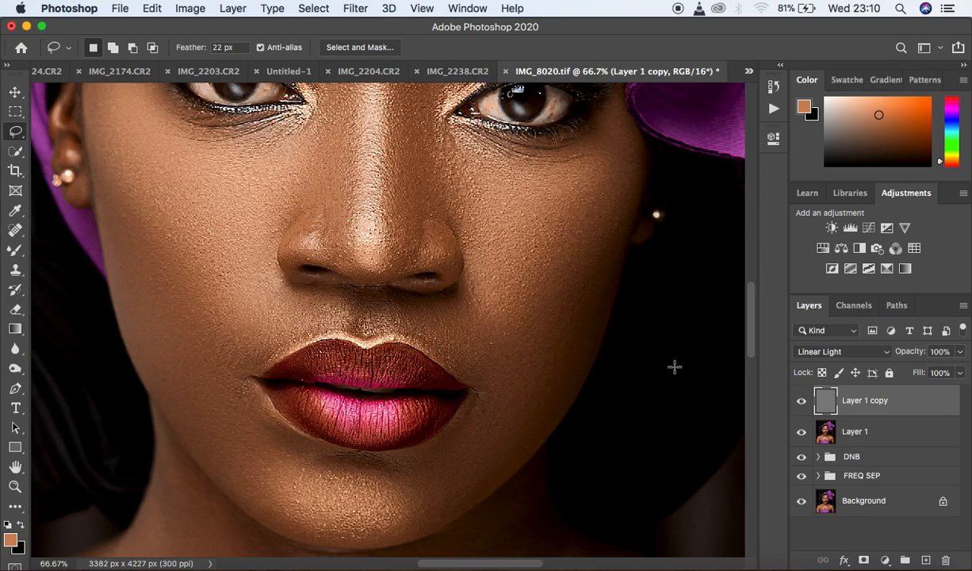
Compare the face with the Layer 1 copy sharpening hidden and shown, leaving the layer visible
{"action": "left_click", "coordinate": [800, 400]}
{"action": "left_click", "coordinate": [801, 401]}
{"action": "left_click", "coordinate": [801, 400]}
{"action": "left_click", "coordinate": [800, 400]}
{"action": "left_click", "coordinate": [800, 401]}
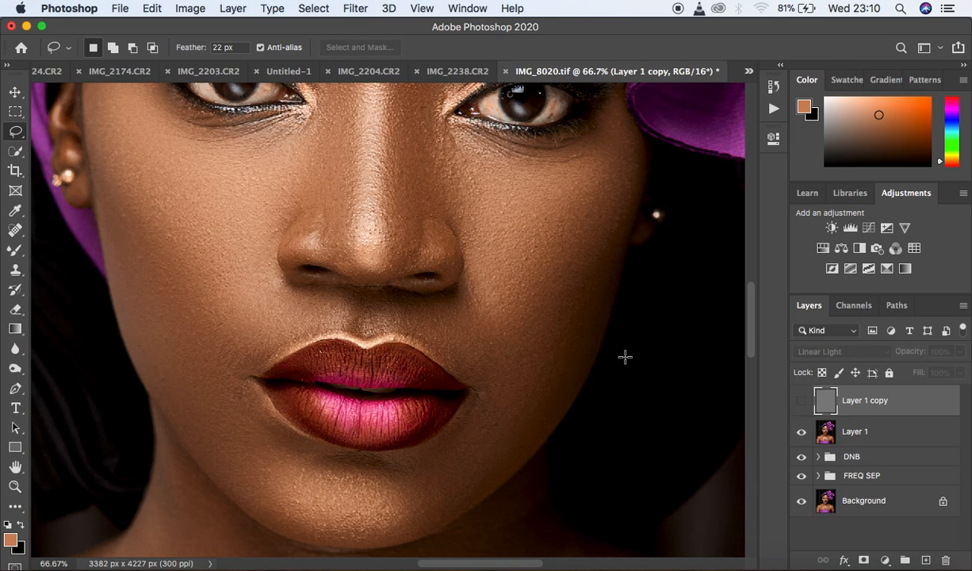
{"action": "key", "text": "super+minus"}
{"action": "key", "text": "super+minus"}
{"action": "key", "text": "super+minus"}
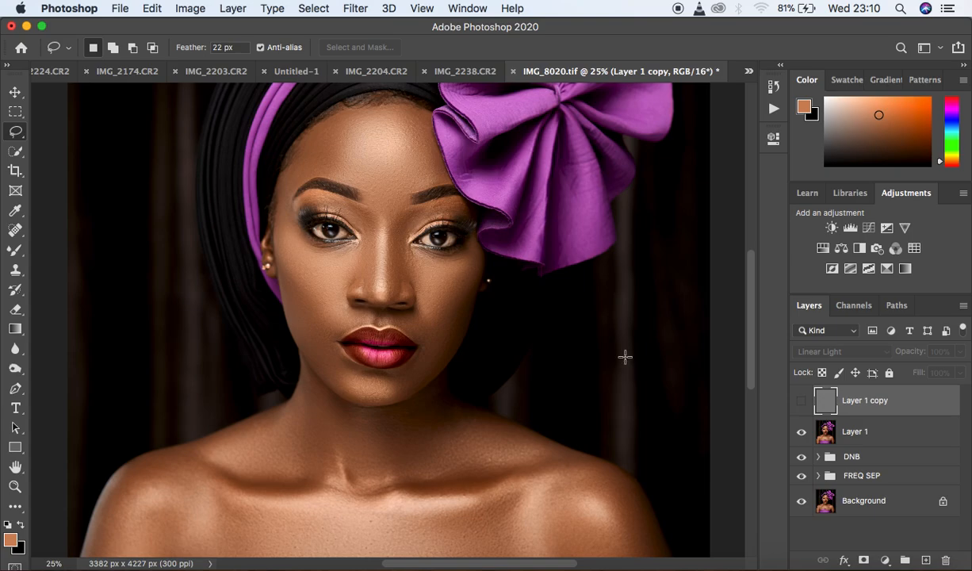
{"action": "left_click", "coordinate": [801, 400]}
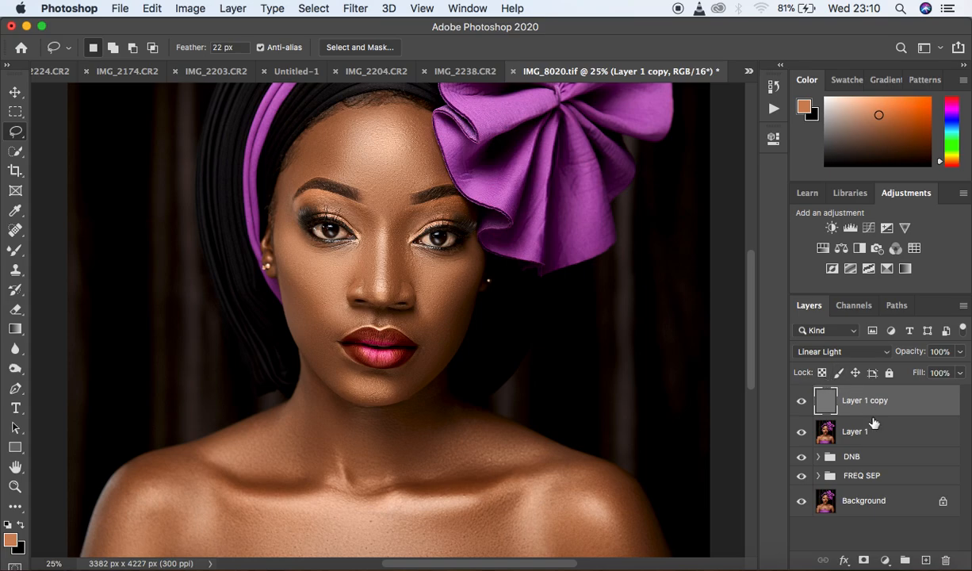
Add a layer mask to Layer 1 copy, invert it to black, and ready the Brush tool with white as the foreground color
{"action": "left_click", "coordinate": [864, 561]}
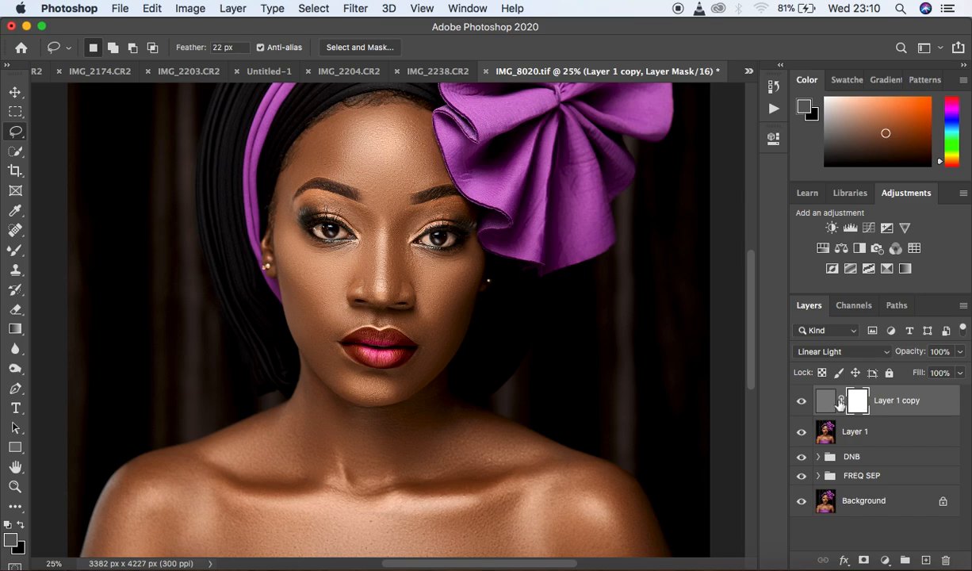
{"action": "key", "text": "super+i"}
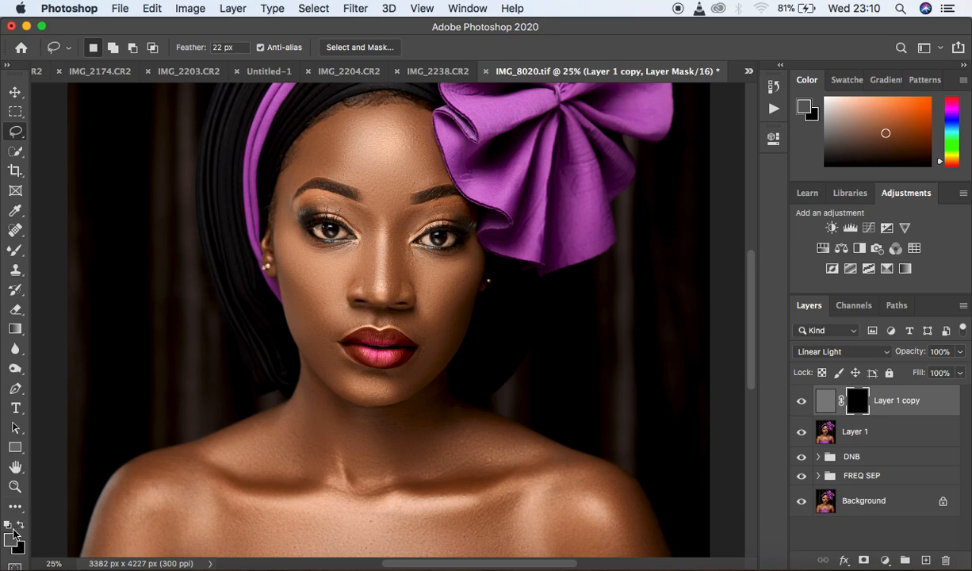
{"action": "left_click", "coordinate": [16, 251]}
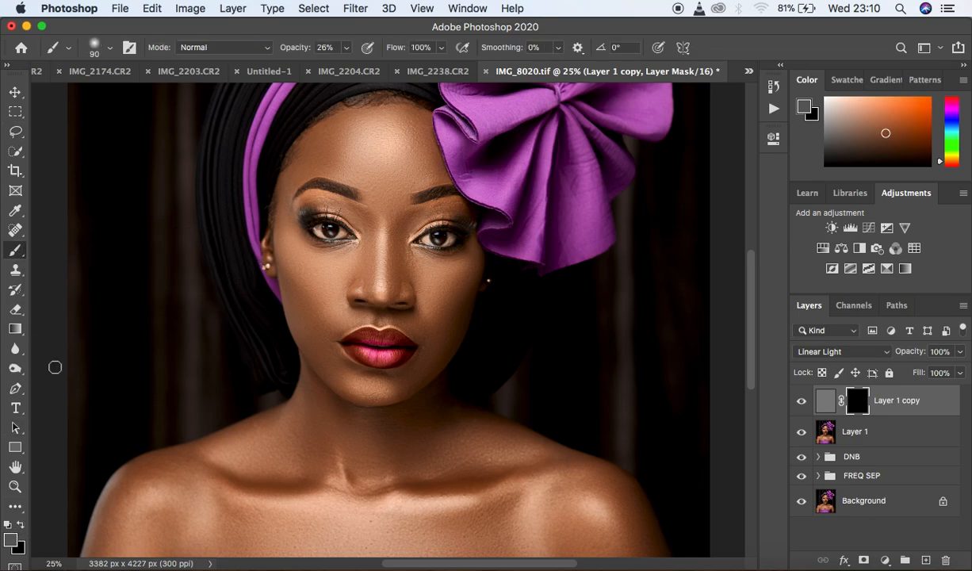
{"action": "left_click", "coordinate": [8, 525]}
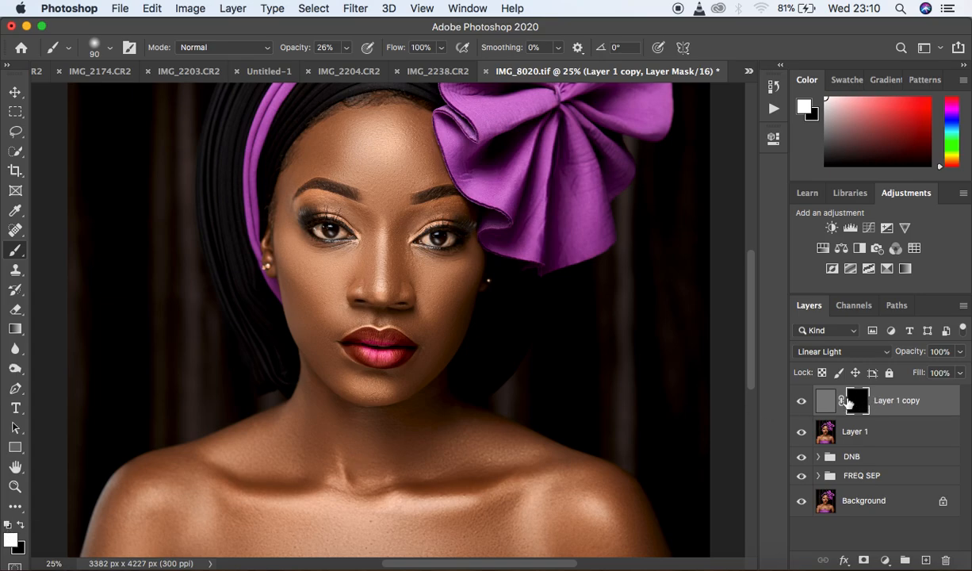
Paint the Layer 1 copy mask over the forehead and cheek with a white brush of size 200 at 26% opacity
{"action": "key", "text": "bracketright"}
{"action": "key", "text": "bracketright"}
{"action": "key", "text": "bracketright"}
{"action": "key", "text": "bracketright"}
{"action": "key", "text": "bracketright"}
{"action": "mouse_move", "coordinate": [388, 154]}
{"action": "left_mouse_down"}
{"action": "mouse_move", "coordinate": [369, 136]}
{"action": "mouse_move", "coordinate": [387, 197]}
{"action": "mouse_move", "coordinate": [405, 147]}
{"action": "mouse_move", "coordinate": [400, 128]}
{"action": "mouse_move", "coordinate": [383, 157]}
{"action": "mouse_move", "coordinate": [388, 226]}
{"action": "mouse_move", "coordinate": [380, 259]}
{"action": "mouse_move", "coordinate": [375, 232]}
{"action": "mouse_move", "coordinate": [371, 281]}
{"action": "mouse_move", "coordinate": [379, 278]}
{"action": "mouse_move", "coordinate": [328, 275]}
{"action": "mouse_move", "coordinate": [294, 256]}
{"action": "mouse_move", "coordinate": [312, 279]}
{"action": "mouse_move", "coordinate": [286, 241]}
{"action": "mouse_move", "coordinate": [332, 306]}
{"action": "mouse_move", "coordinate": [323, 304]}
{"action": "mouse_move", "coordinate": [317, 340]}
{"action": "mouse_move", "coordinate": [341, 375]}
{"action": "mouse_move", "coordinate": [365, 388]}
{"action": "mouse_move", "coordinate": [413, 384]}
{"action": "mouse_move", "coordinate": [449, 298]}
{"action": "mouse_move", "coordinate": [389, 286]}
{"action": "mouse_move", "coordinate": [358, 289]}
{"action": "mouse_move", "coordinate": [372, 290]}
{"action": "mouse_move", "coordinate": [347, 307]}
{"action": "mouse_move", "coordinate": [427, 314]}
{"action": "mouse_move", "coordinate": [379, 271]}
{"action": "mouse_move", "coordinate": [389, 176]}
{"action": "mouse_move", "coordinate": [393, 219]}
{"action": "mouse_move", "coordinate": [376, 156]}
{"action": "mouse_move", "coordinate": [339, 144]}
{"action": "mouse_move", "coordinate": [303, 165]}
{"action": "mouse_move", "coordinate": [359, 124]}
{"action": "mouse_move", "coordinate": [398, 129]}
{"action": "mouse_move", "coordinate": [409, 150]}
{"action": "mouse_move", "coordinate": [414, 114]}
{"action": "mouse_move", "coordinate": [384, 137]}
{"action": "mouse_move", "coordinate": [323, 152]}
{"action": "left_mouse_up"}
{"action": "mouse_move", "coordinate": [286, 262]}
{"action": "left_mouse_down"}
{"action": "mouse_move", "coordinate": [312, 302]}
{"action": "mouse_move", "coordinate": [299, 290]}
{"action": "left_mouse_up"}
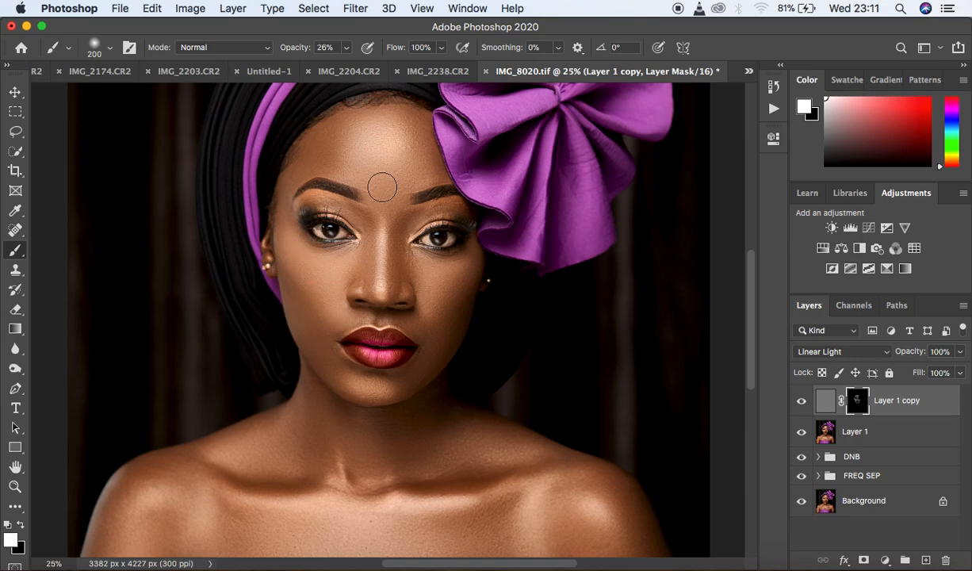
Set the brush opacity to 100% and paint the mask white over the facial skin to reveal the sharpening
{"action": "left_click", "coordinate": [347, 47]}
{"action": "left_click_drag", "start_coordinate": [347, 70], "coordinate": [398, 67]}
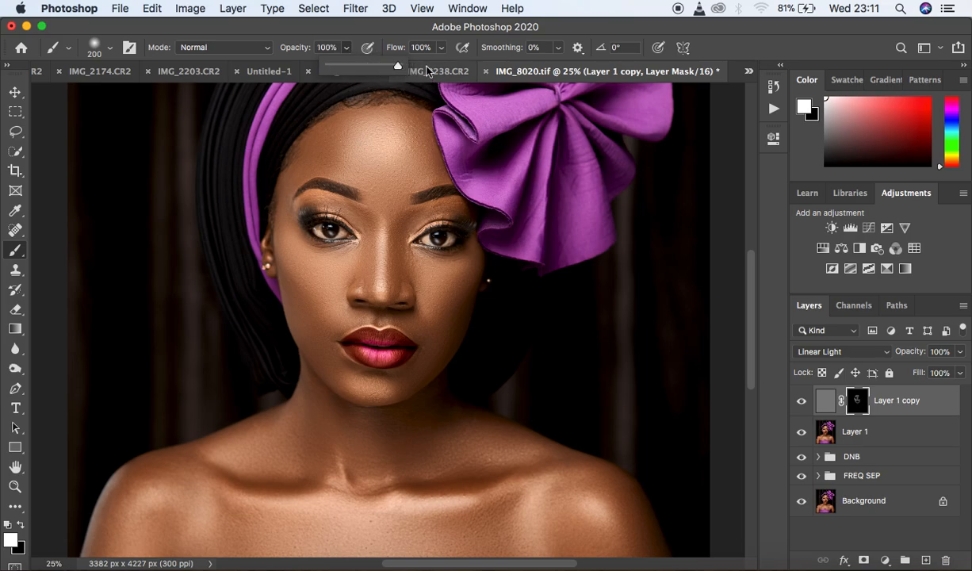
{"action": "mouse_move", "coordinate": [340, 150]}
{"action": "left_mouse_down"}
{"action": "mouse_move", "coordinate": [375, 148]}
{"action": "mouse_move", "coordinate": [354, 156]}
{"action": "mouse_move", "coordinate": [369, 165]}
{"action": "mouse_move", "coordinate": [394, 147]}
{"action": "mouse_move", "coordinate": [387, 113]}
{"action": "mouse_move", "coordinate": [386, 256]}
{"action": "mouse_move", "coordinate": [463, 282]}
{"action": "mouse_move", "coordinate": [434, 311]}
{"action": "mouse_move", "coordinate": [371, 289]}
{"action": "mouse_move", "coordinate": [336, 294]}
{"action": "mouse_move", "coordinate": [291, 253]}
{"action": "mouse_move", "coordinate": [322, 351]}
{"action": "mouse_move", "coordinate": [366, 389]}
{"action": "mouse_move", "coordinate": [396, 386]}
{"action": "mouse_move", "coordinate": [445, 319]}
{"action": "mouse_move", "coordinate": [431, 296]}
{"action": "mouse_move", "coordinate": [350, 298]}
{"action": "mouse_move", "coordinate": [283, 238]}
{"action": "mouse_move", "coordinate": [374, 257]}
{"action": "mouse_move", "coordinate": [379, 228]}
{"action": "mouse_move", "coordinate": [396, 203]}
{"action": "mouse_move", "coordinate": [401, 211]}
{"action": "mouse_move", "coordinate": [399, 178]}
{"action": "mouse_move", "coordinate": [422, 161]}
{"action": "mouse_move", "coordinate": [428, 167]}
{"action": "mouse_move", "coordinate": [393, 123]}
{"action": "mouse_move", "coordinate": [326, 145]}
{"action": "mouse_move", "coordinate": [297, 170]}
{"action": "mouse_move", "coordinate": [288, 215]}
{"action": "mouse_move", "coordinate": [325, 342]}
{"action": "mouse_move", "coordinate": [354, 384]}
{"action": "mouse_move", "coordinate": [396, 393]}
{"action": "mouse_move", "coordinate": [439, 339]}
{"action": "mouse_move", "coordinate": [427, 311]}
{"action": "mouse_move", "coordinate": [343, 306]}
{"action": "mouse_move", "coordinate": [418, 287]}
{"action": "mouse_move", "coordinate": [389, 234]}
{"action": "mouse_move", "coordinate": [376, 146]}
{"action": "mouse_move", "coordinate": [408, 159]}
{"action": "mouse_move", "coordinate": [411, 133]}
{"action": "mouse_move", "coordinate": [358, 132]}
{"action": "mouse_move", "coordinate": [309, 154]}
{"action": "mouse_move", "coordinate": [291, 205]}
{"action": "mouse_move", "coordinate": [301, 263]}
{"action": "mouse_move", "coordinate": [337, 261]}
{"action": "mouse_move", "coordinate": [378, 234]}
{"action": "mouse_move", "coordinate": [406, 145]}
{"action": "mouse_move", "coordinate": [419, 167]}
{"action": "mouse_move", "coordinate": [407, 115]}
{"action": "mouse_move", "coordinate": [384, 139]}
{"action": "mouse_move", "coordinate": [418, 269]}
{"action": "mouse_move", "coordinate": [461, 261]}
{"action": "mouse_move", "coordinate": [435, 349]}
{"action": "mouse_move", "coordinate": [369, 387]}
{"action": "mouse_move", "coordinate": [308, 297]}
{"action": "mouse_move", "coordinate": [329, 253]}
{"action": "left_mouse_up"}
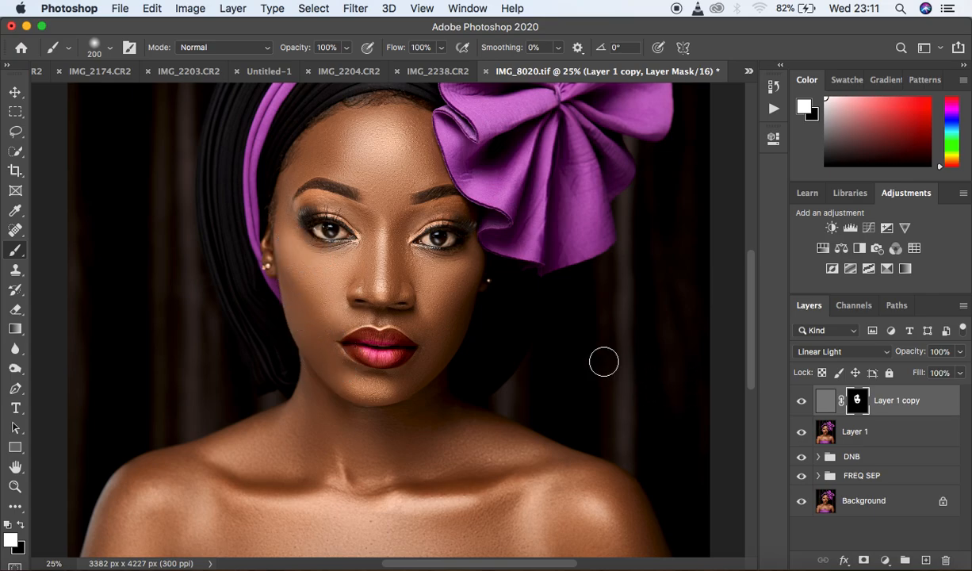
{"action": "mouse_move", "coordinate": [475, 315]}
{"action": "left_mouse_down"}
{"action": "mouse_move", "coordinate": [461, 265]}
{"action": "mouse_move", "coordinate": [458, 274]}
{"action": "mouse_move", "coordinate": [448, 263]}
{"action": "left_mouse_up"}
Compare the face up close with the masked Layer 1 copy sharpening hidden and shown
{"action": "key", "text": "super+equal"}
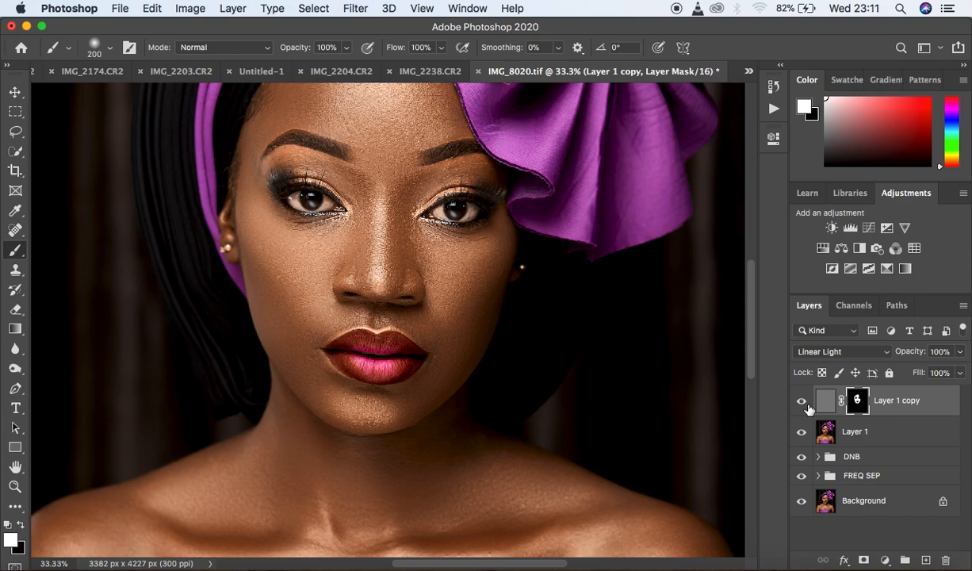
{"action": "key", "text": "super+equal"}
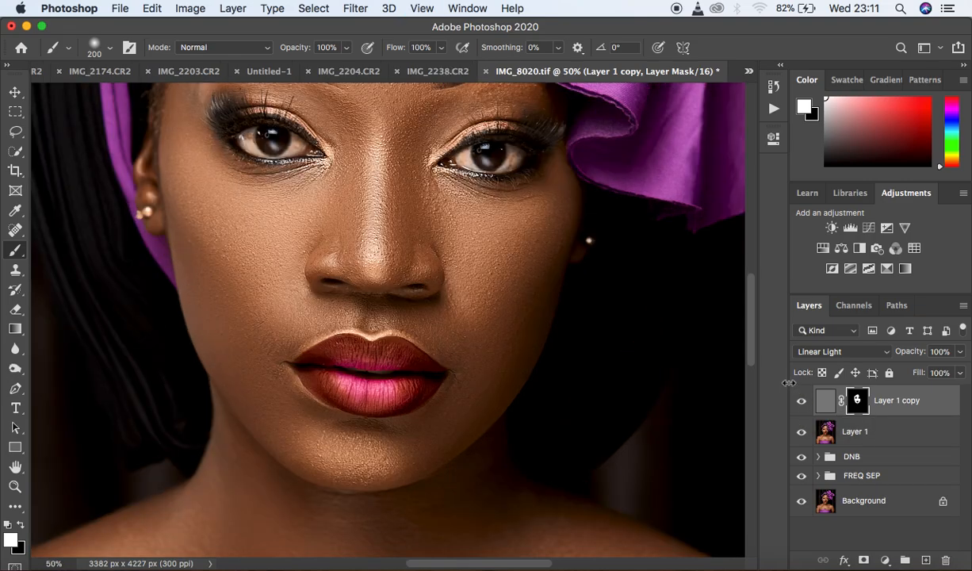
{"action": "left_click", "coordinate": [802, 398]}
{"action": "left_click", "coordinate": [802, 398]}
{"action": "left_click", "coordinate": [802, 398]}
{"action": "left_click", "coordinate": [802, 399]}
Set the opacity of Layer 1 copy to 45% and check the softened sharpening against the full portrait
{"action": "left_click_drag", "start_coordinate": [960, 351], "coordinate": [921, 375]}
{"action": "left_click", "coordinate": [803, 402]}
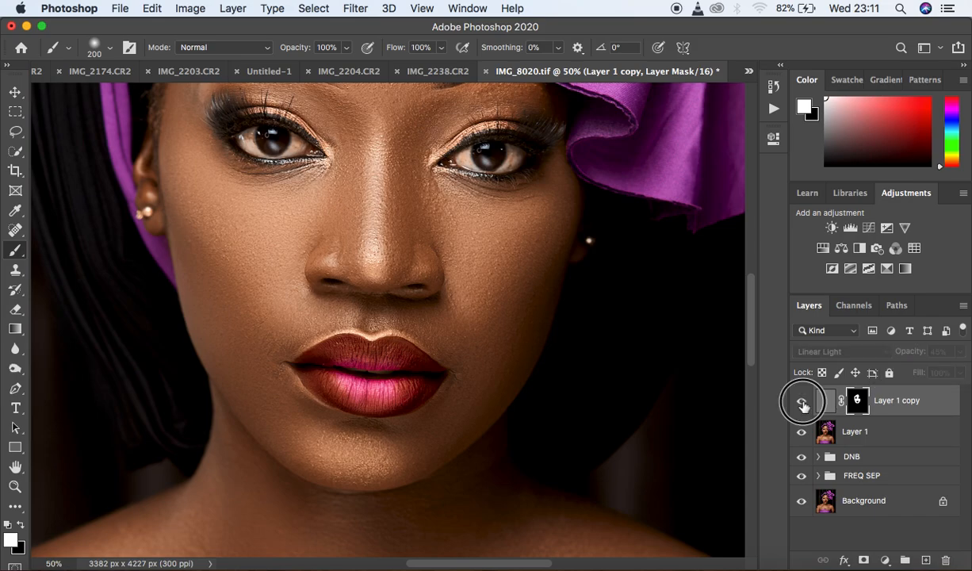
{"action": "key", "text": "super+0"}
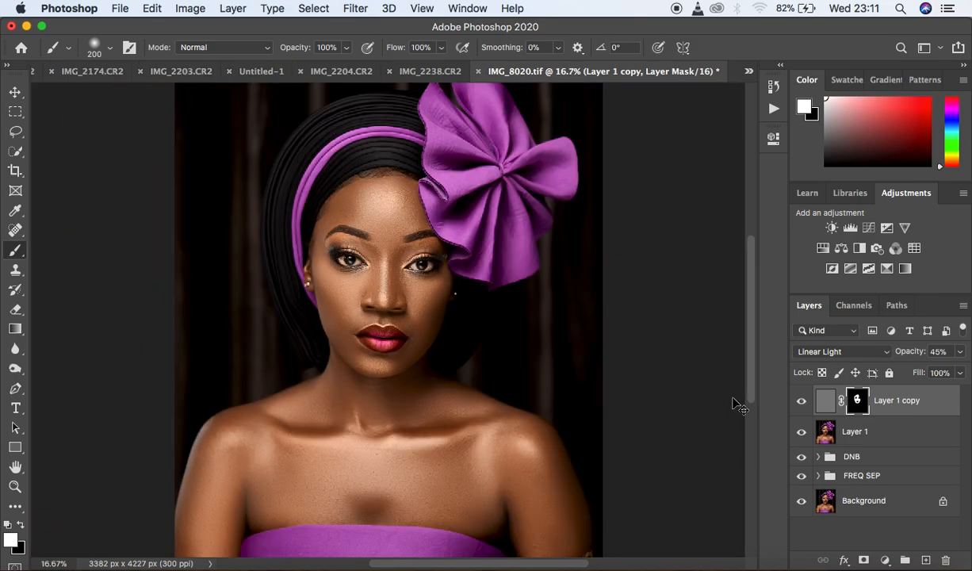
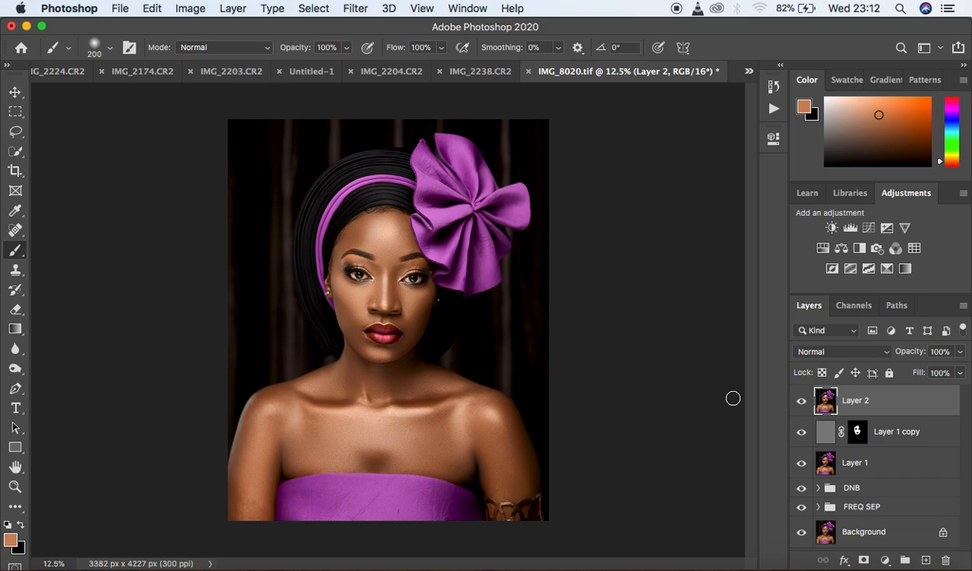
Duplicate the merged Layer 2 and open the copy in the Camera Raw Filter
{"action": "key", "text": "super+j"}
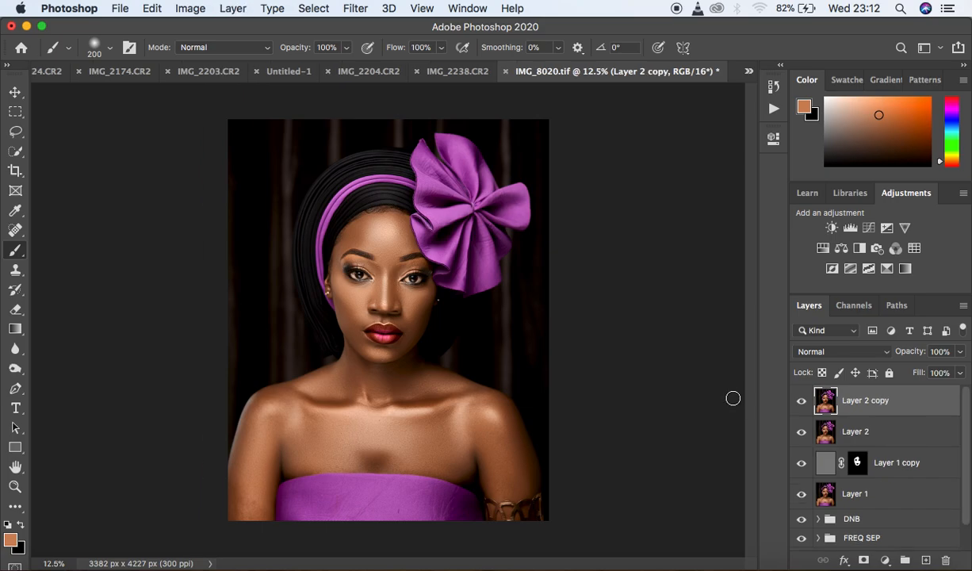
{"action": "left_click", "coordinate": [353, 9]}
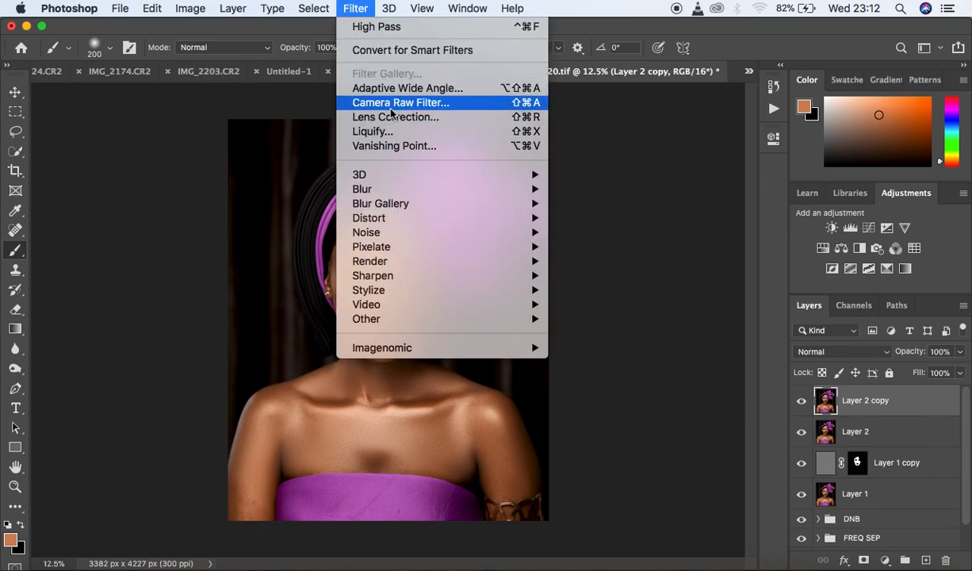
{"action": "left_click", "coordinate": [389, 102]}
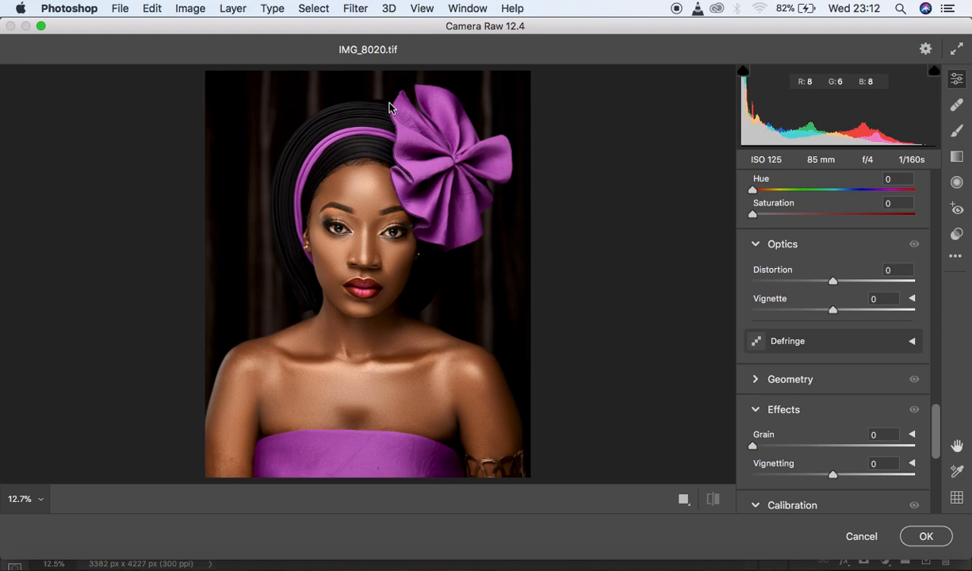
Set the Calibration saturation of the Red, Green and Blue Primary to -10 each
{"action": "left_click_drag", "start_coordinate": [938, 414], "coordinate": [936, 473]}
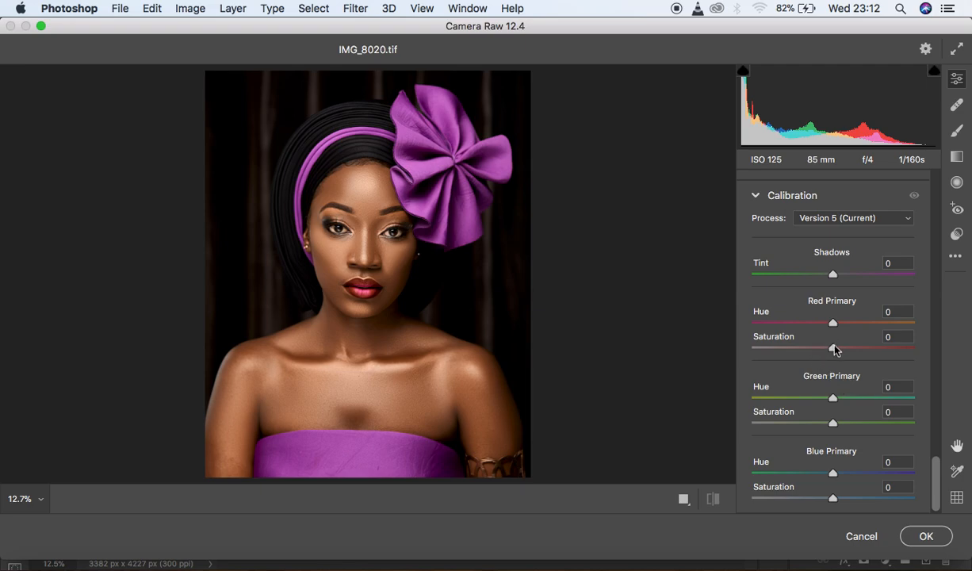
{"action": "left_click_drag", "start_coordinate": [834, 350], "coordinate": [825, 349]}
{"action": "left_click_drag", "start_coordinate": [833, 424], "coordinate": [824, 426]}
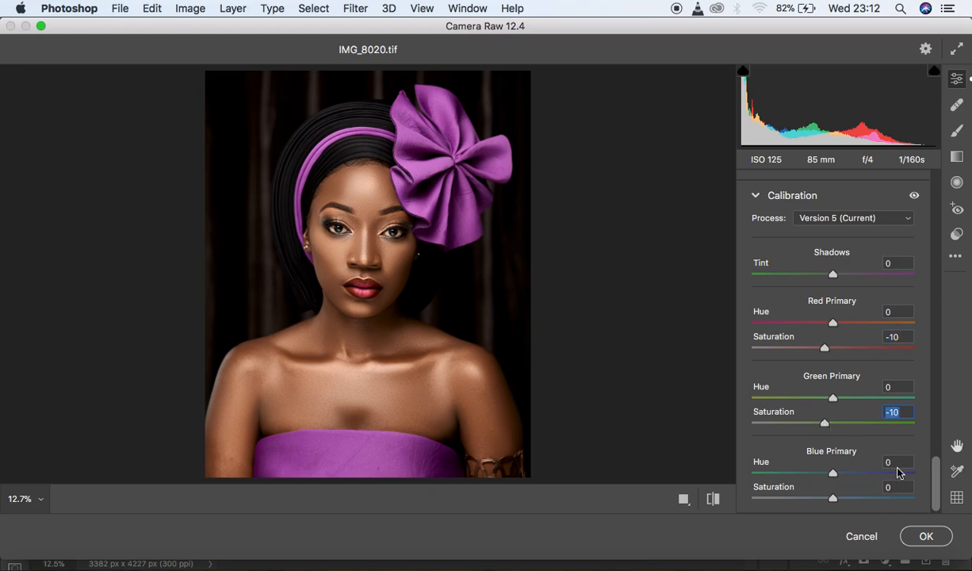
{"action": "left_click_drag", "start_coordinate": [836, 500], "coordinate": [827, 500]}
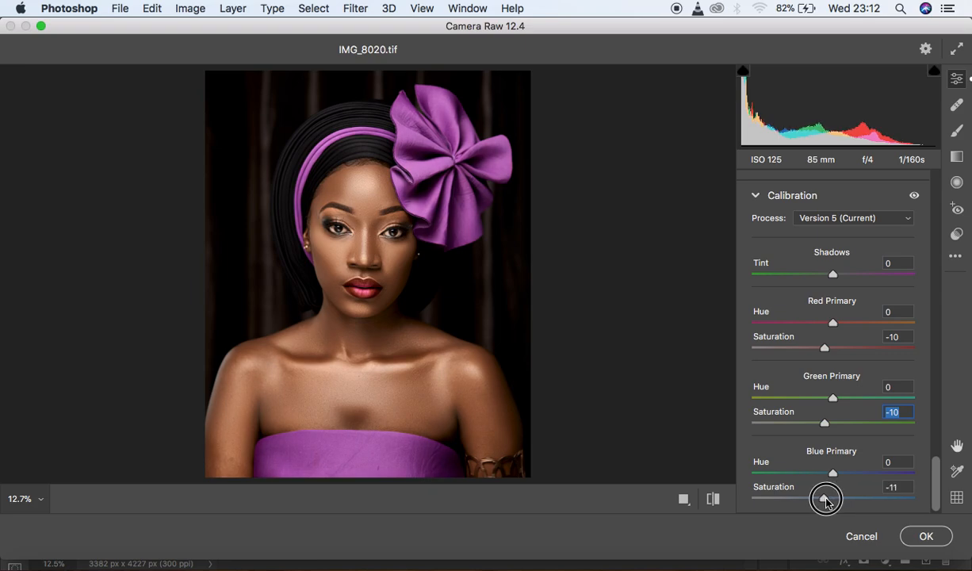
{"action": "left_click_drag", "start_coordinate": [827, 500], "coordinate": [826, 498]}
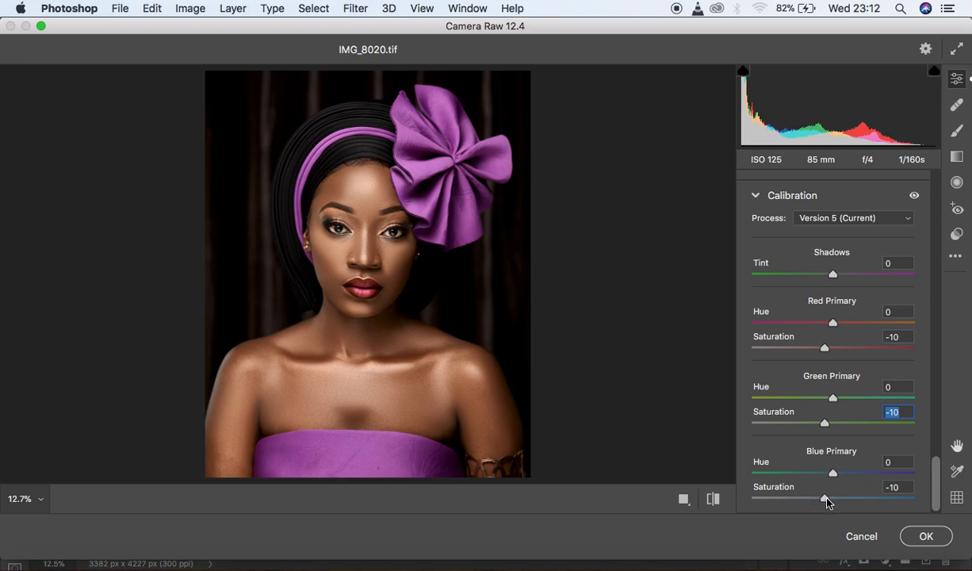
Set the Oranges luminance in the HSL Color Mixer to -8
{"action": "left_click_drag", "start_coordinate": [936, 476], "coordinate": [938, 327]}
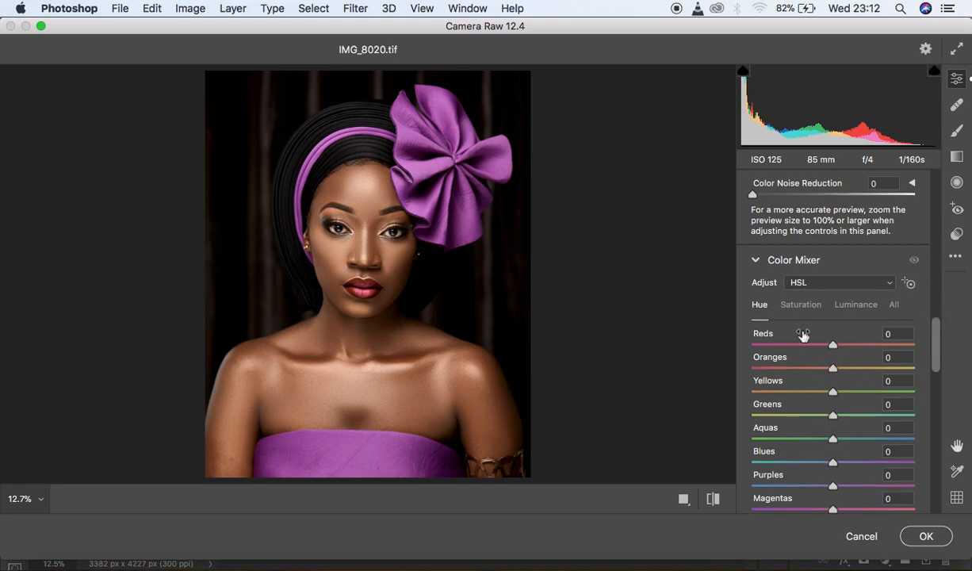
{"action": "left_click", "coordinate": [854, 307]}
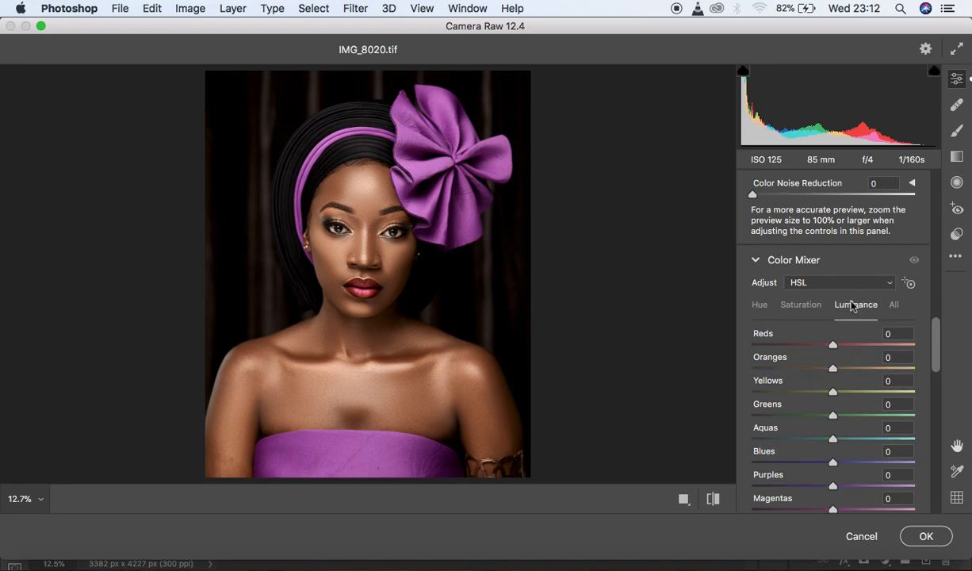
{"action": "left_click_drag", "start_coordinate": [835, 370], "coordinate": [830, 373]}
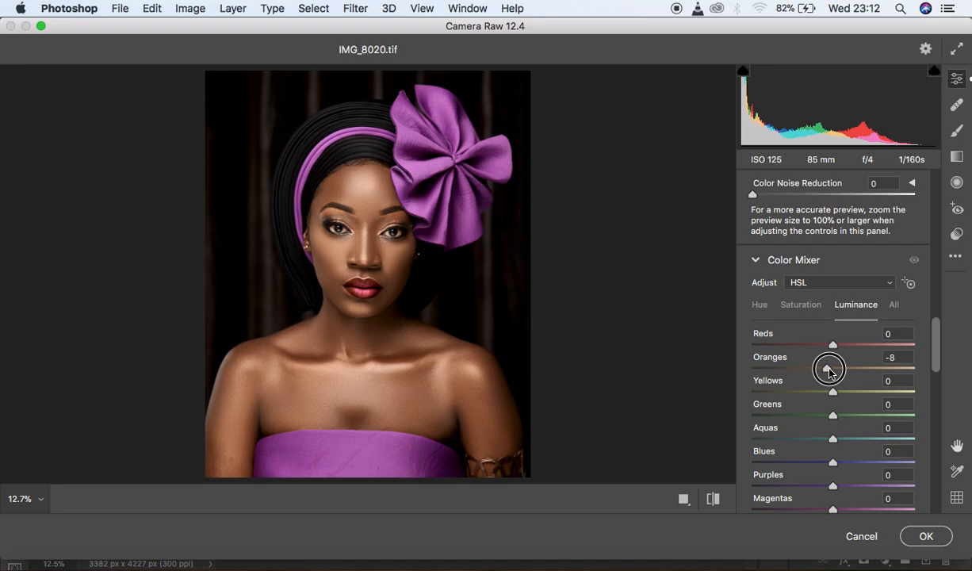
{"action": "left_click_drag", "start_coordinate": [829, 373], "coordinate": [822, 367]}
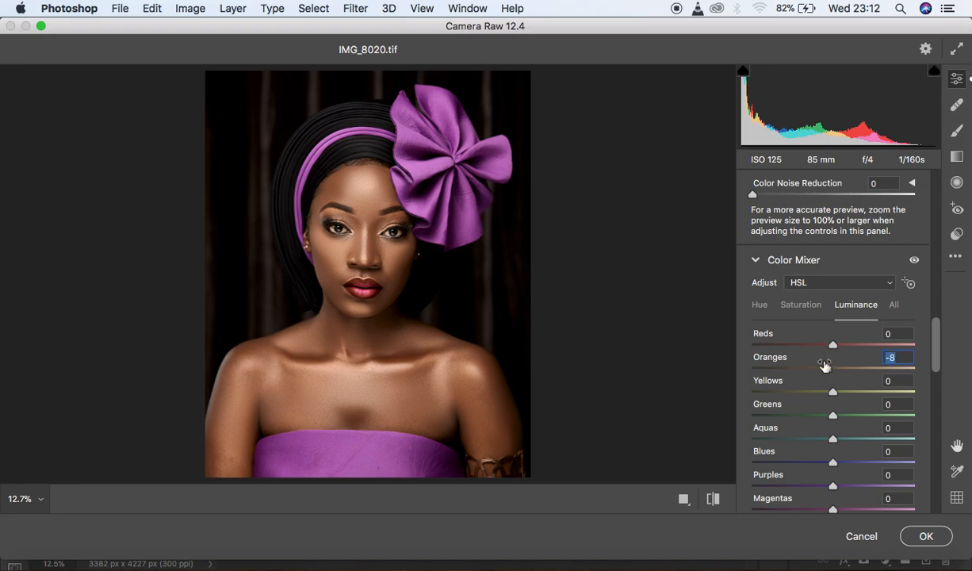
Set the Oranges hue in the Color Mixer to +4
{"action": "left_click", "coordinate": [759, 305]}
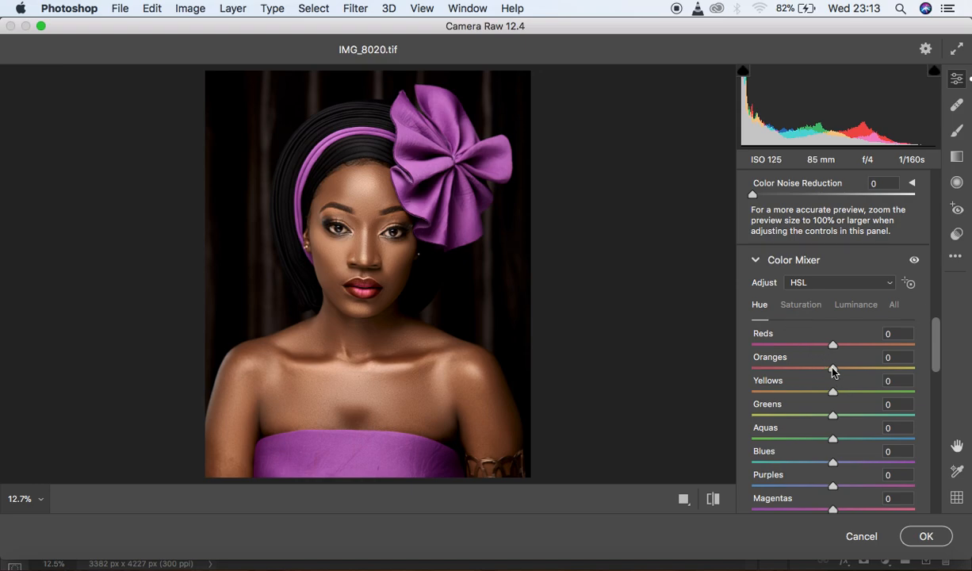
{"action": "left_click_drag", "start_coordinate": [835, 371], "coordinate": [836, 373]}
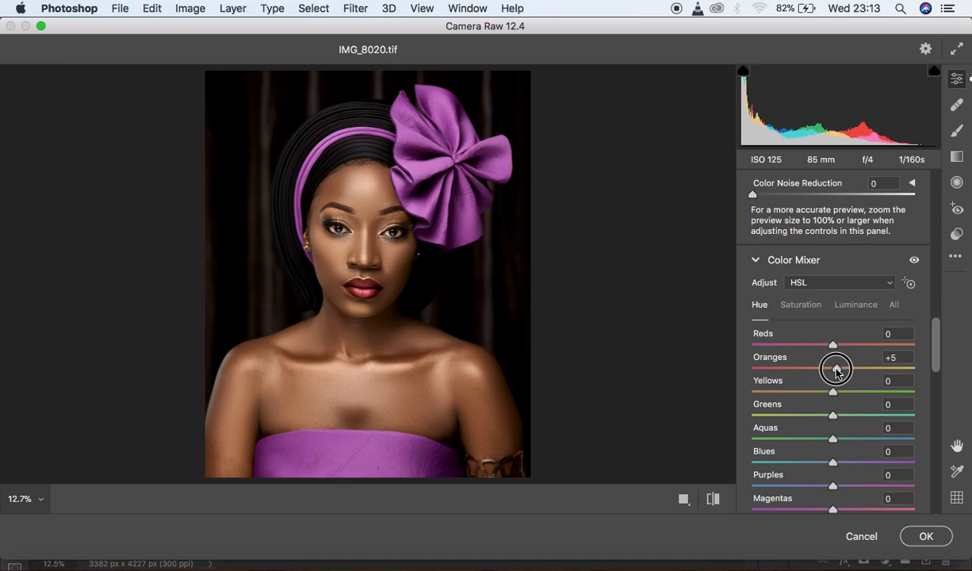
{"action": "left_click_drag", "start_coordinate": [836, 372], "coordinate": [836, 371]}
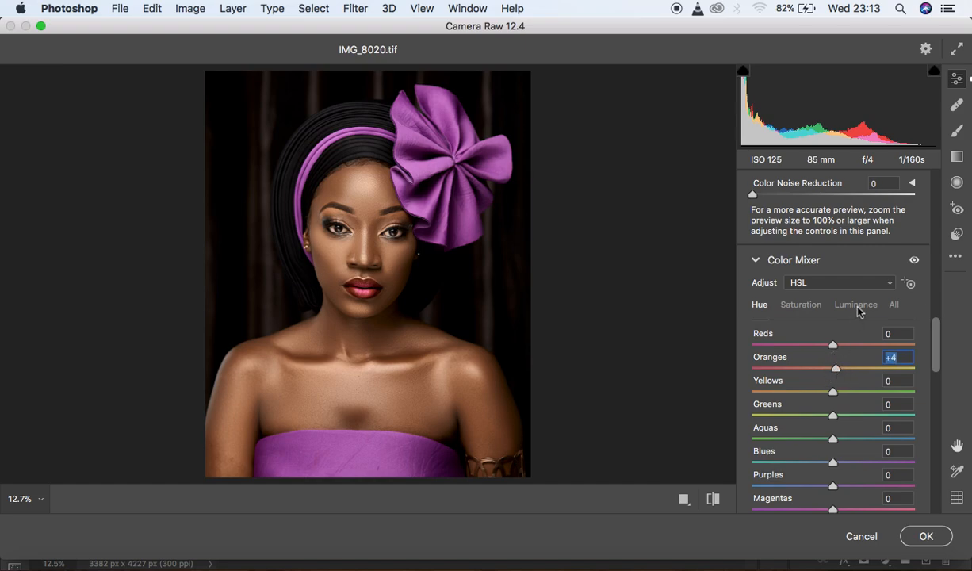
Set the Oranges saturation in the Color Mixer to -6
{"action": "left_click", "coordinate": [811, 308]}
{"action": "left_click_drag", "start_coordinate": [835, 371], "coordinate": [827, 371]}
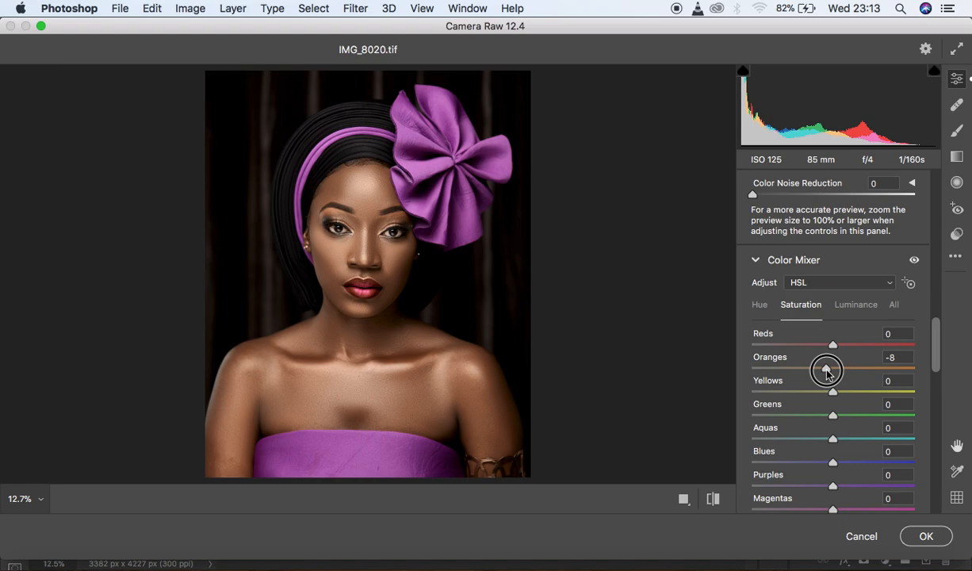
{"action": "left_click_drag", "start_coordinate": [827, 373], "coordinate": [830, 374]}
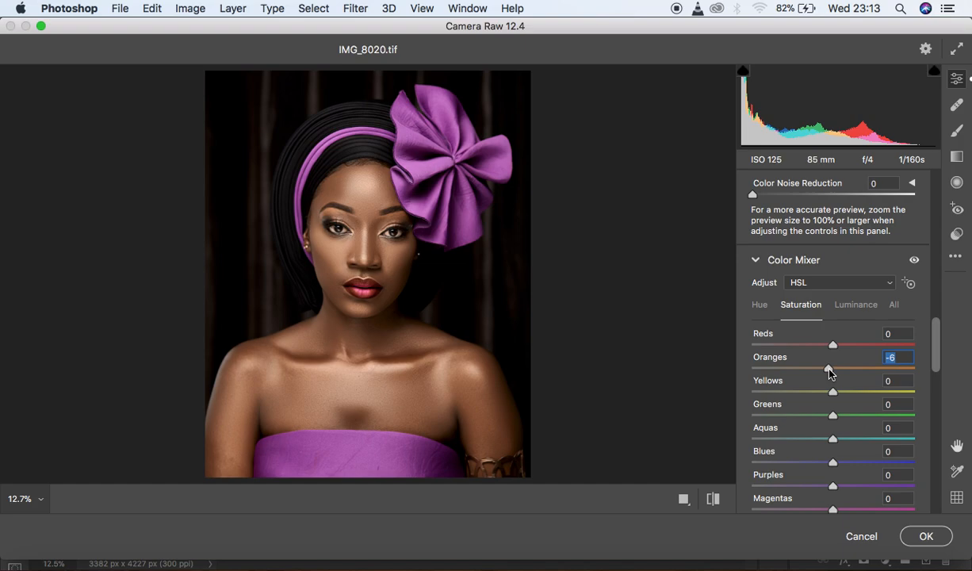
Compare the Camera Raw color adjustments with the default settings, ending on the adjusted version
{"action": "left_click", "coordinate": [710, 506]}
{"action": "left_click", "coordinate": [710, 506]}
{"action": "left_click", "coordinate": [711, 506]}
{"action": "left_click", "coordinate": [711, 506]}
{"action": "left_click", "coordinate": [710, 506]}
{"action": "left_click", "coordinate": [710, 506]}
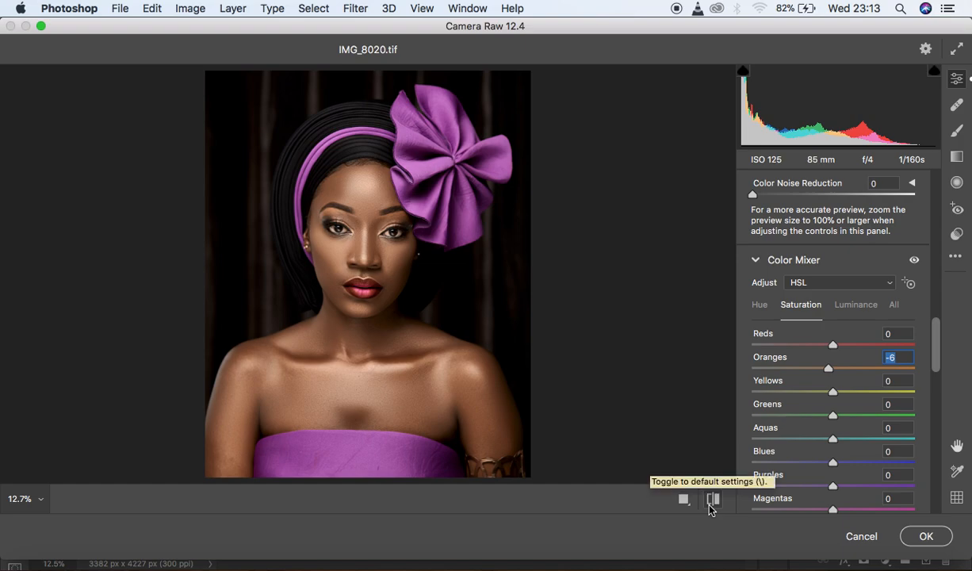
Start a local adjustment brush for the eyes at 100% view and set its temperature to -28
{"action": "left_click", "coordinate": [389, 231]}
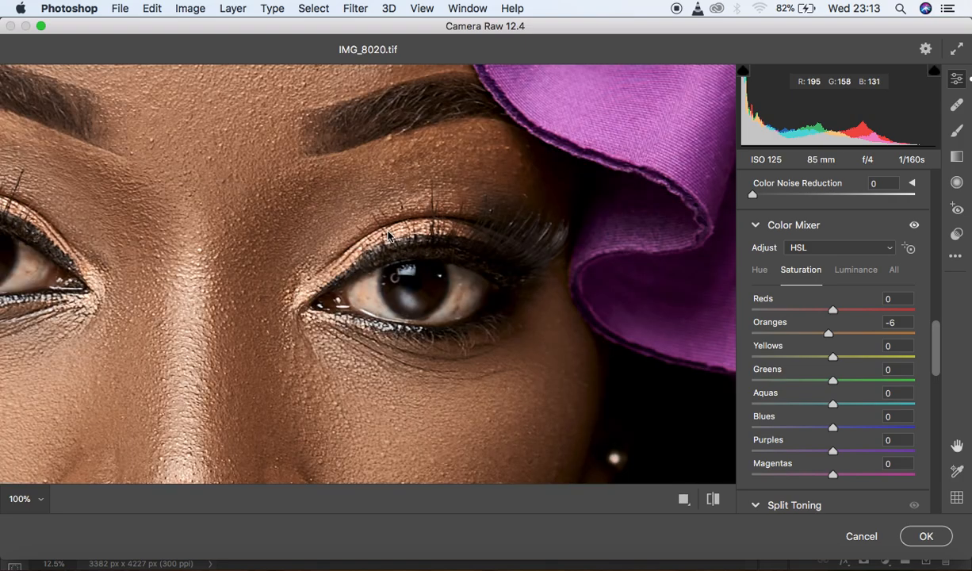
{"action": "left_click", "coordinate": [956, 137]}
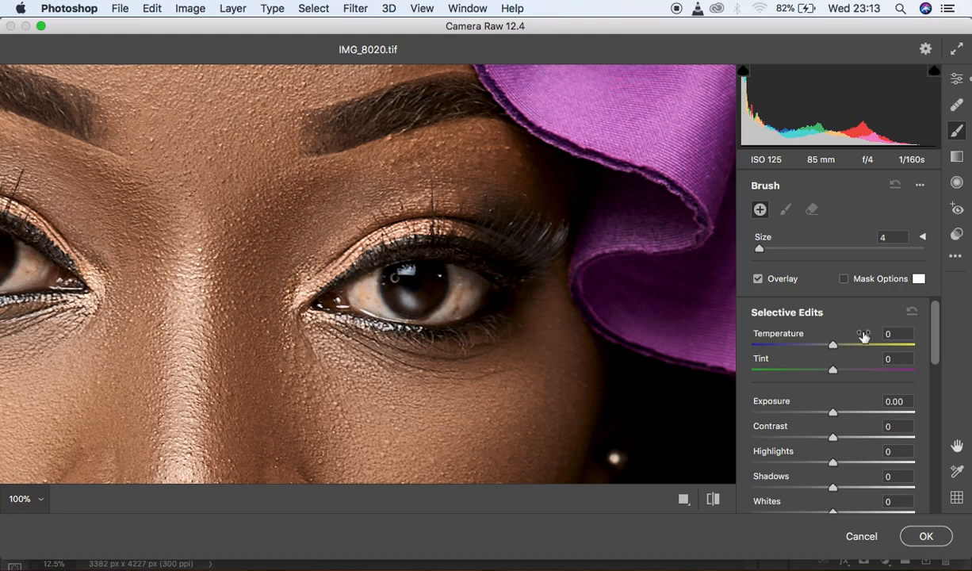
{"action": "left_click_drag", "start_coordinate": [832, 344], "coordinate": [809, 345]}
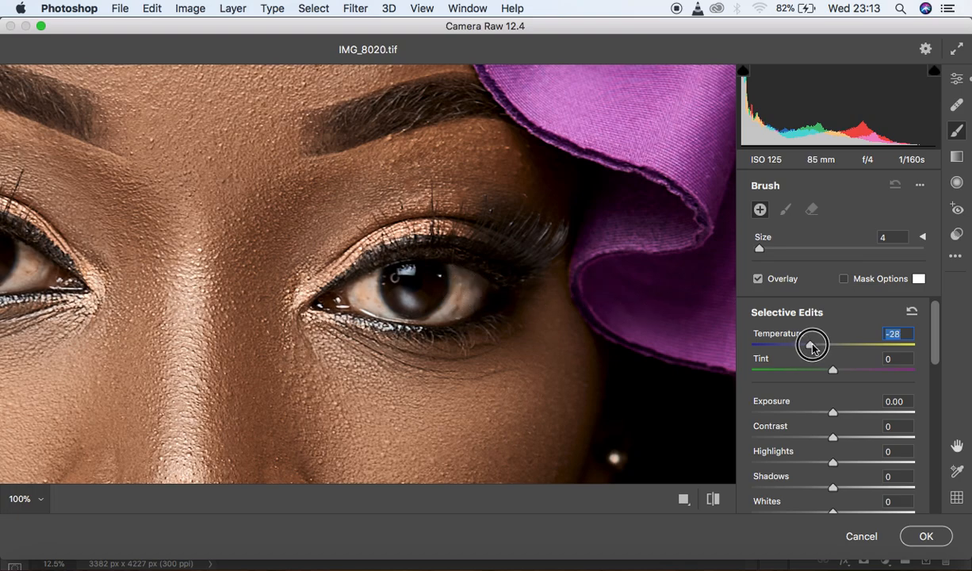
{"action": "left_click_drag", "start_coordinate": [810, 346], "coordinate": [884, 372]}
Set the adjustment brush's highlights to +5 and raise its whites slightly
{"action": "left_click_drag", "start_coordinate": [935, 374], "coordinate": [934, 376]}
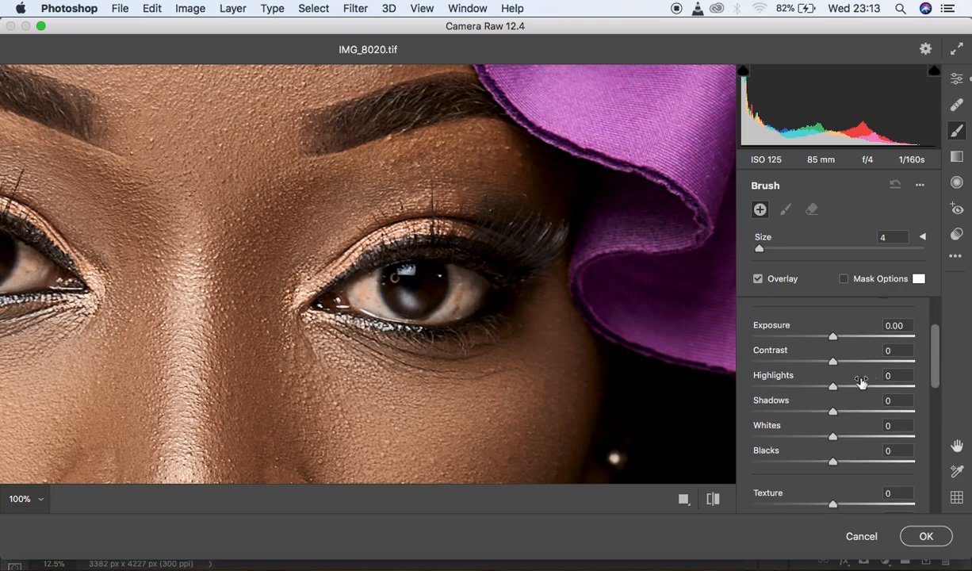
{"action": "left_click_drag", "start_coordinate": [834, 389], "coordinate": [837, 387]}
{"action": "left_click", "coordinate": [835, 439]}
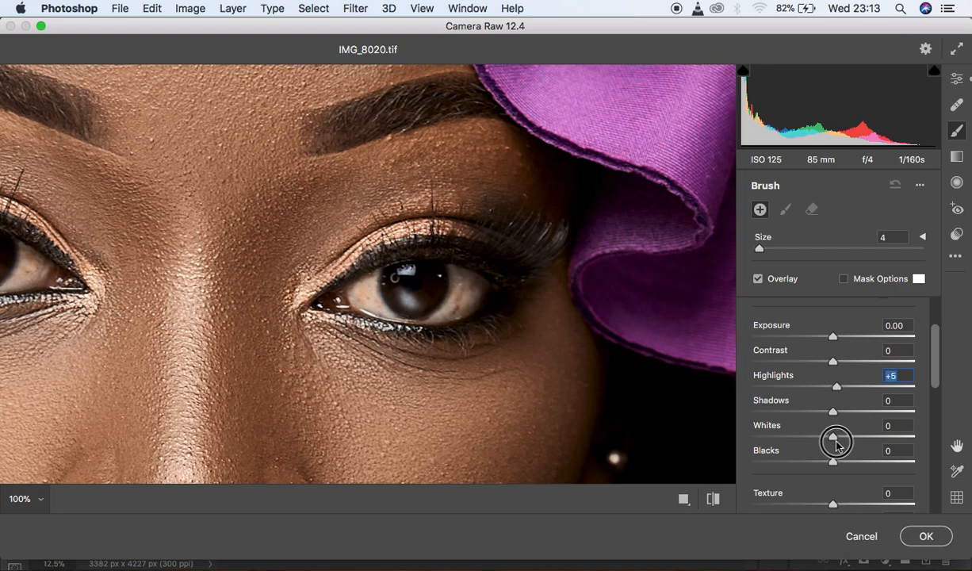
{"action": "left_click_drag", "start_coordinate": [834, 441], "coordinate": [836, 440]}
Set the adjustment brush's saturation to -63 and paint over the white of the eye beside the purple bow
{"action": "left_click_drag", "start_coordinate": [937, 364], "coordinate": [937, 428]}
{"action": "left_click_drag", "start_coordinate": [833, 463], "coordinate": [781, 463]}
{"action": "left_click_drag", "start_coordinate": [460, 276], "coordinate": [436, 315]}
{"action": "mouse_move", "coordinate": [365, 288]}
{"action": "left_mouse_down"}
{"action": "mouse_move", "coordinate": [434, 310]}
{"action": "mouse_move", "coordinate": [460, 280]}
{"action": "mouse_move", "coordinate": [452, 268]}
{"action": "mouse_move", "coordinate": [450, 306]}
{"action": "mouse_move", "coordinate": [418, 309]}
{"action": "mouse_move", "coordinate": [390, 304]}
{"action": "mouse_move", "coordinate": [373, 281]}
{"action": "mouse_move", "coordinate": [369, 299]}
{"action": "mouse_move", "coordinate": [416, 297]}
{"action": "left_mouse_up"}
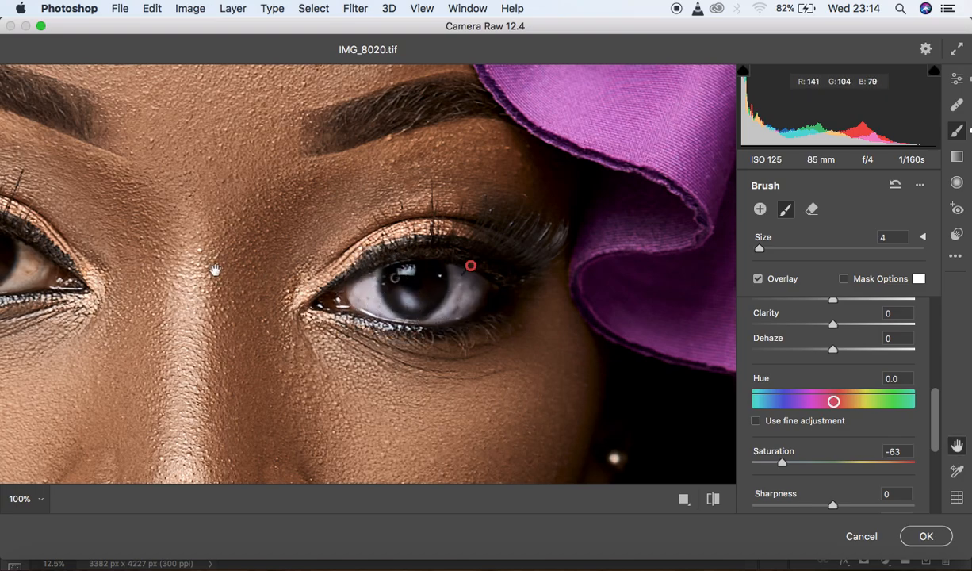
Paint the same brush adjustment over the white of the eye farther from the purple bow
{"action": "left_click_drag", "start_coordinate": [212, 269], "coordinate": [443, 275]}
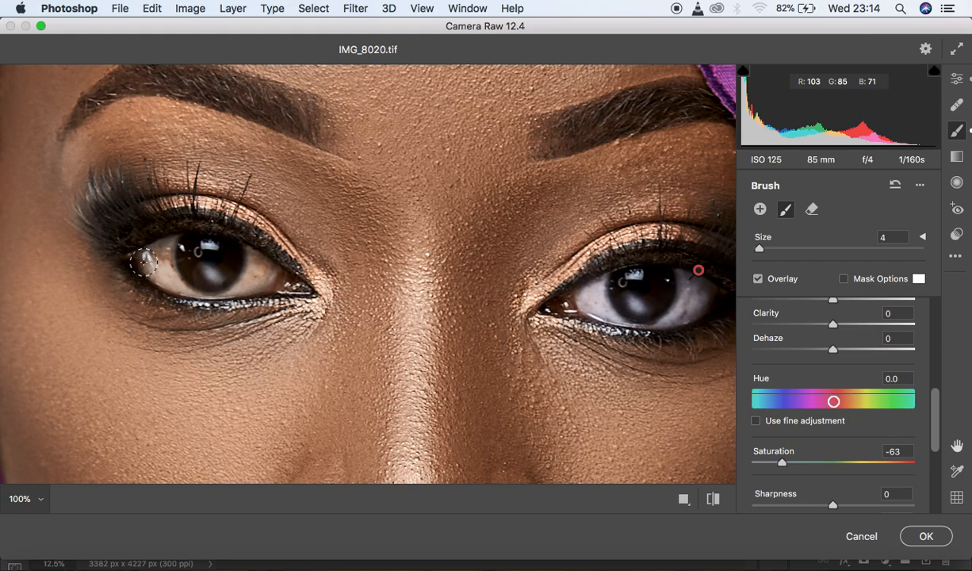
{"action": "mouse_move", "coordinate": [162, 238]}
{"action": "left_mouse_down"}
{"action": "mouse_move", "coordinate": [164, 274]}
{"action": "mouse_move", "coordinate": [165, 246]}
{"action": "mouse_move", "coordinate": [160, 272]}
{"action": "mouse_move", "coordinate": [159, 257]}
{"action": "mouse_move", "coordinate": [193, 282]}
{"action": "mouse_move", "coordinate": [230, 282]}
{"action": "mouse_move", "coordinate": [249, 252]}
{"action": "mouse_move", "coordinate": [240, 275]}
{"action": "mouse_move", "coordinate": [249, 255]}
{"action": "mouse_move", "coordinate": [256, 266]}
{"action": "mouse_move", "coordinate": [244, 276]}
{"action": "mouse_move", "coordinate": [250, 259]}
{"action": "mouse_move", "coordinate": [247, 271]}
{"action": "mouse_move", "coordinate": [211, 283]}
{"action": "mouse_move", "coordinate": [181, 276]}
{"action": "mouse_move", "coordinate": [163, 243]}
{"action": "mouse_move", "coordinate": [151, 263]}
{"action": "mouse_move", "coordinate": [210, 273]}
{"action": "mouse_move", "coordinate": [170, 253]}
{"action": "left_mouse_up"}
{"action": "left_click", "coordinate": [170, 253], "text": "alt"}
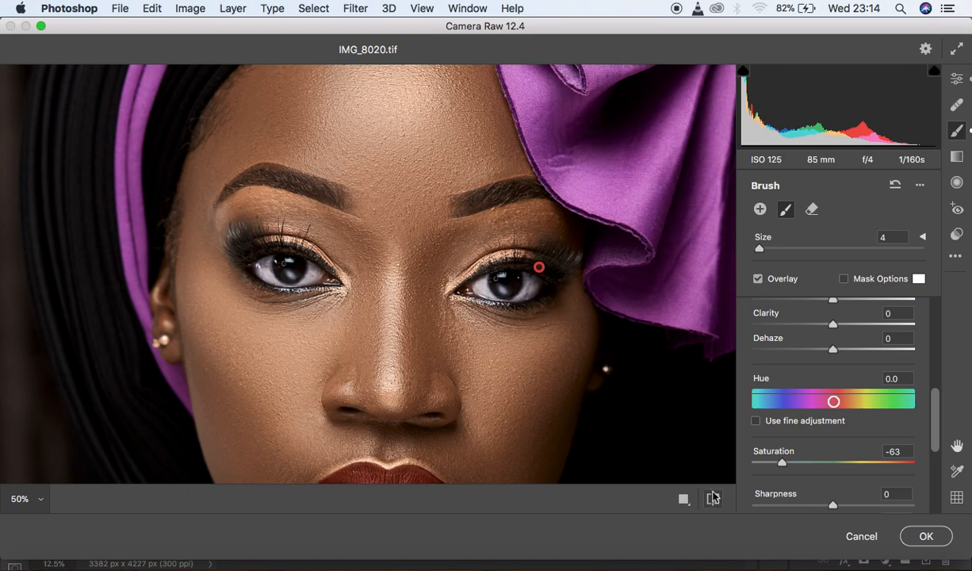
Compare the portrait with and without the eye brush adjustment, ending on the adjusted version, and apply the Camera Raw edits
{"action": "left_click", "coordinate": [713, 498]}
{"action": "left_click", "coordinate": [713, 501]}
{"action": "left_click", "coordinate": [713, 500]}
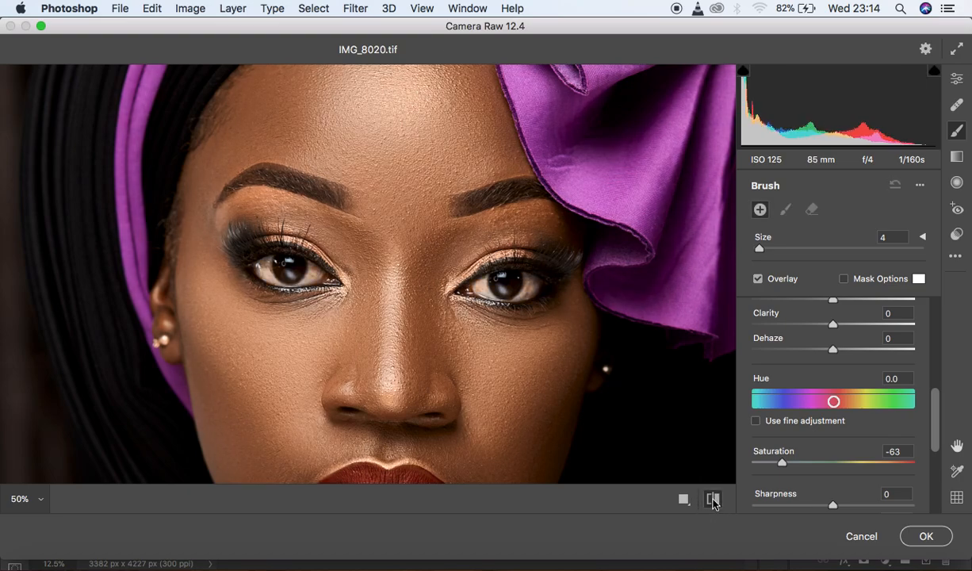
{"action": "left_click", "coordinate": [713, 501]}
{"action": "left_click", "coordinate": [538, 401], "text": "alt"}
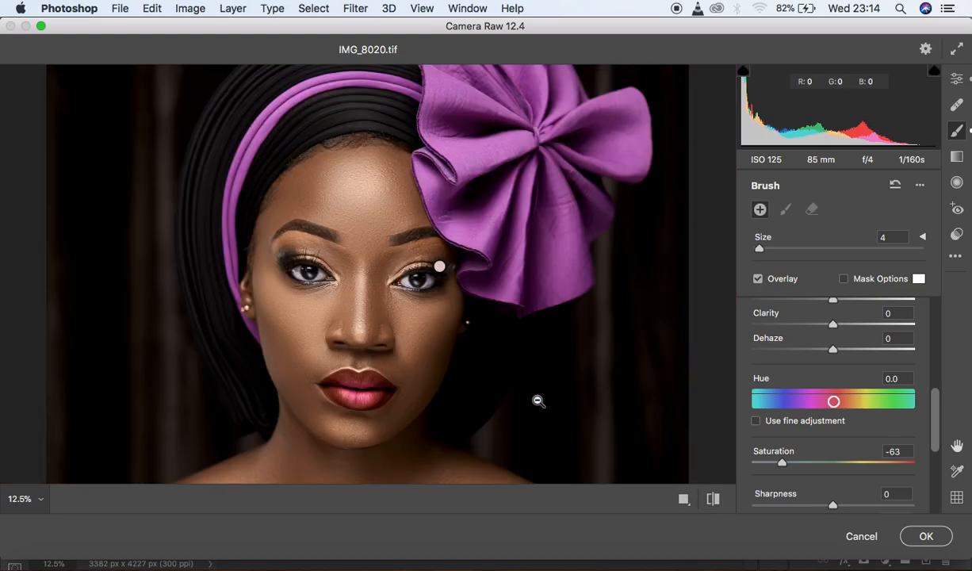
{"action": "left_click", "coordinate": [539, 400], "text": "alt"}
{"action": "key", "text": "super+plus"}
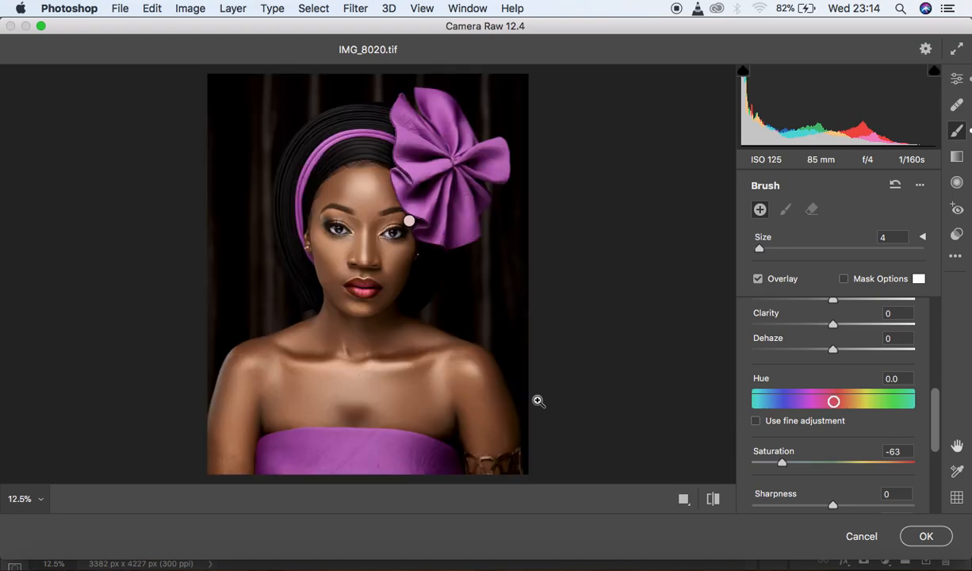
{"action": "left_click", "coordinate": [925, 538]}
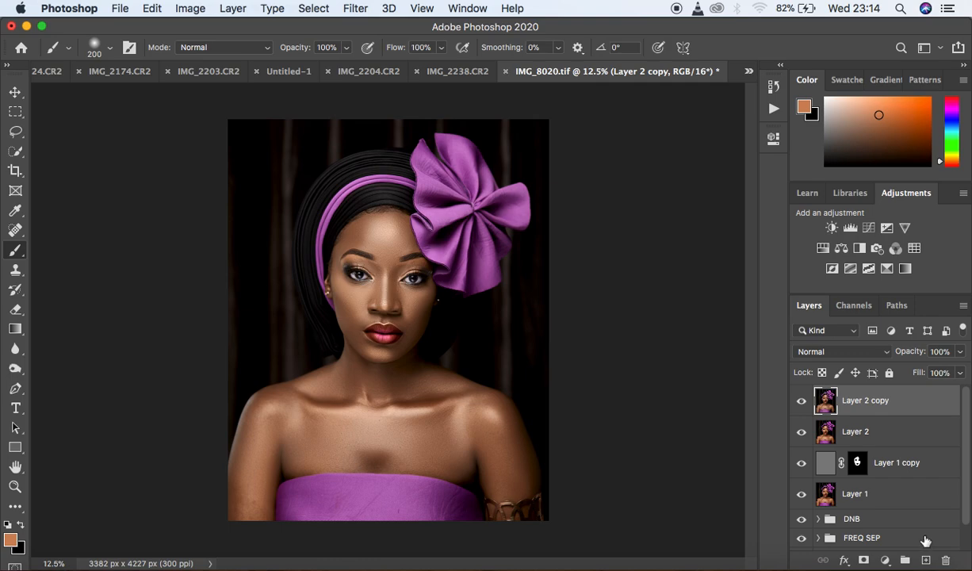
Add a Selective Color adjustment layer, set black to +5% in the Blacks range, and lower that range's yellow slightly
{"action": "left_click", "coordinate": [886, 560]}
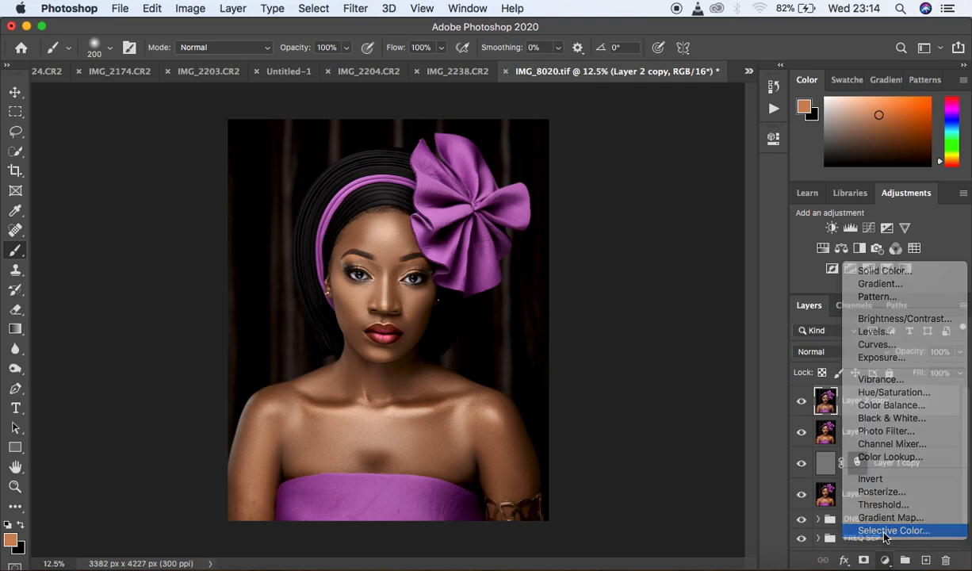
{"action": "left_click", "coordinate": [885, 530]}
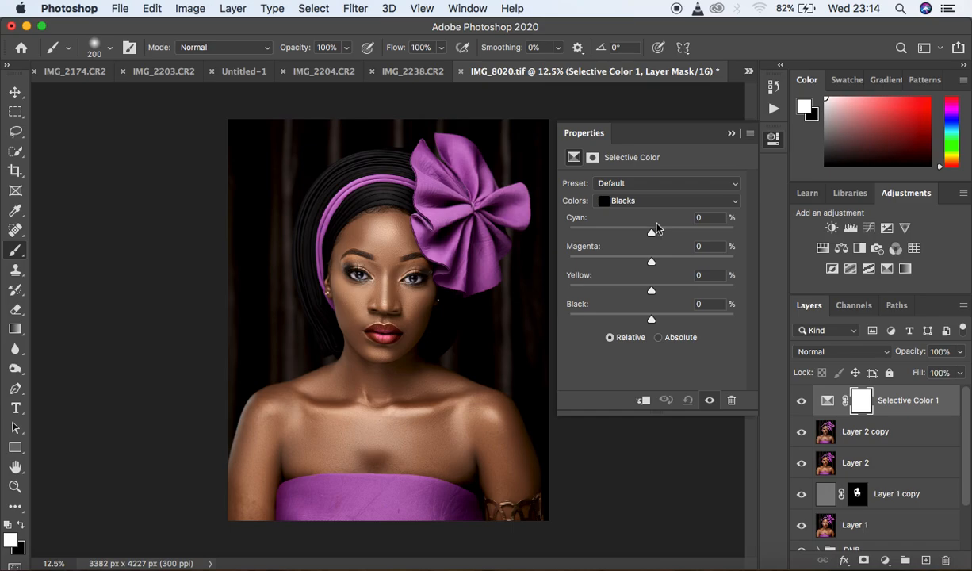
{"action": "left_click_drag", "start_coordinate": [653, 319], "coordinate": [656, 321]}
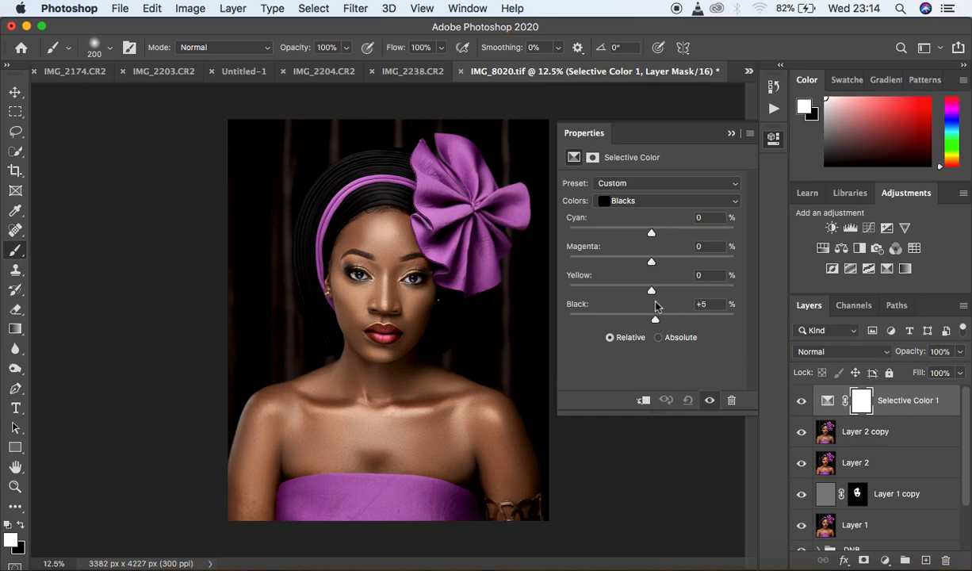
{"action": "left_click_drag", "start_coordinate": [652, 290], "coordinate": [648, 295]}
Set yellow to -5% in the Reds range of the Selective Color adjustment
{"action": "left_click", "coordinate": [667, 200]}
{"action": "left_click", "coordinate": [647, 111]}
{"action": "left_click_drag", "start_coordinate": [650, 291], "coordinate": [648, 293]}
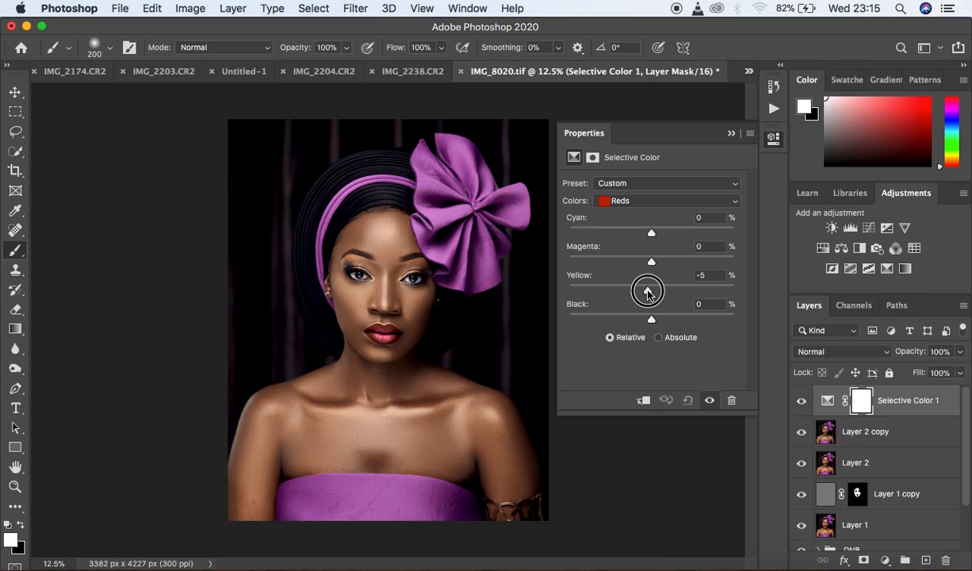
{"action": "left_click_drag", "start_coordinate": [648, 293], "coordinate": [648, 288]}
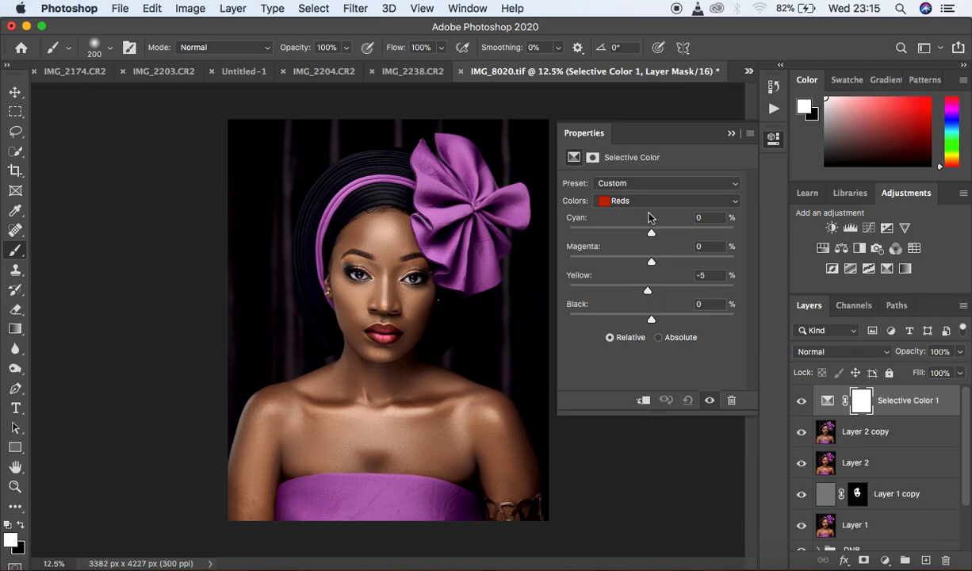
{"action": "left_click_drag", "start_coordinate": [654, 262], "coordinate": [651, 263]}
Fine-tune the yellow amount in the Yellows range of the Selective Color adjustment and close its settings
{"action": "left_click", "coordinate": [644, 201]}
{"action": "left_click", "coordinate": [644, 212]}
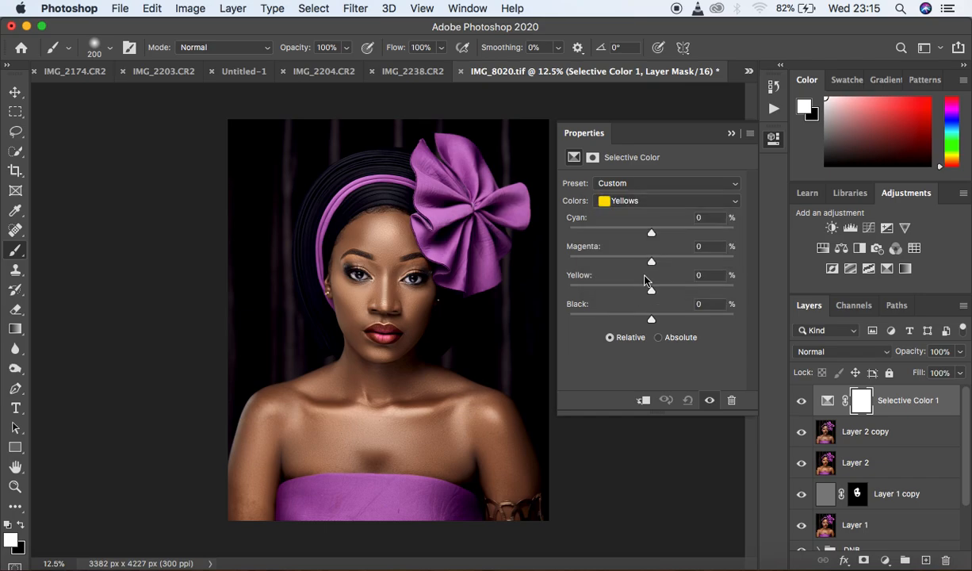
{"action": "left_click_drag", "start_coordinate": [648, 293], "coordinate": [651, 268]}
{"action": "left_click", "coordinate": [731, 135]}
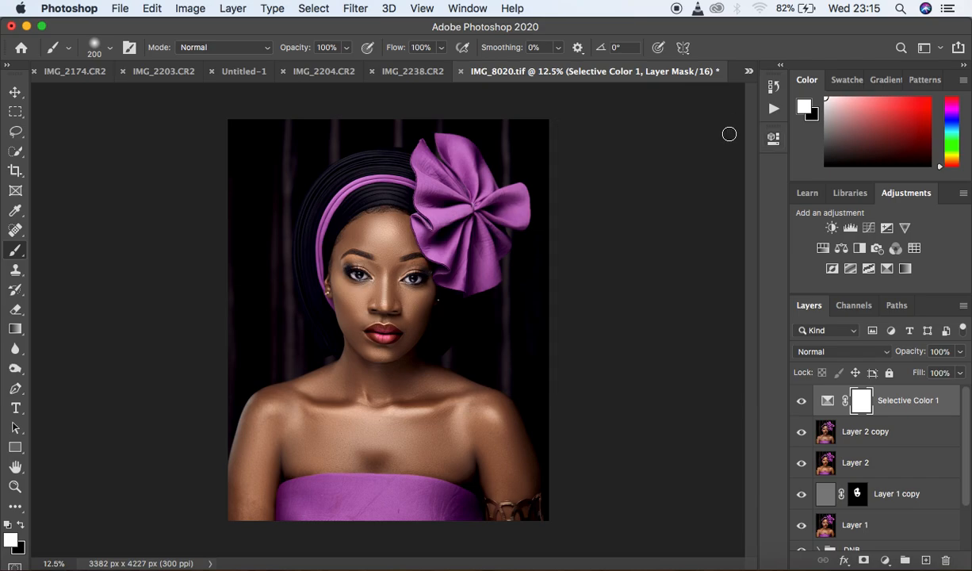
Add a Brightness/Contrast adjustment layer above the Selective Color layer and raise its contrast slightly
{"action": "left_click", "coordinate": [886, 560]}
{"action": "left_click", "coordinate": [897, 320]}
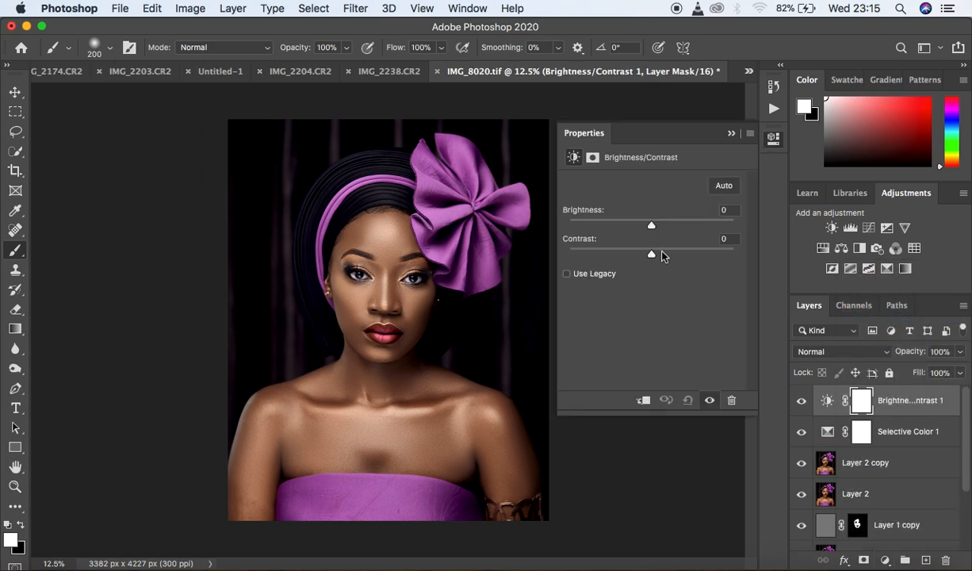
{"action": "left_click_drag", "start_coordinate": [653, 255], "coordinate": [656, 255]}
{"action": "left_click", "coordinate": [731, 134]}
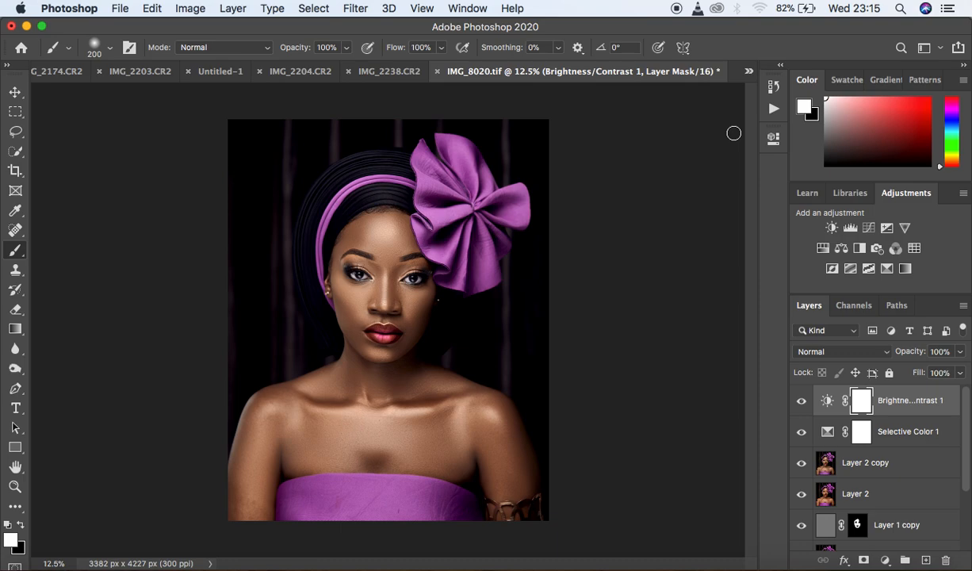
Add a Photo Filter adjustment layer using Cooling Filter (82) at 5% density
{"action": "left_click", "coordinate": [885, 559]}
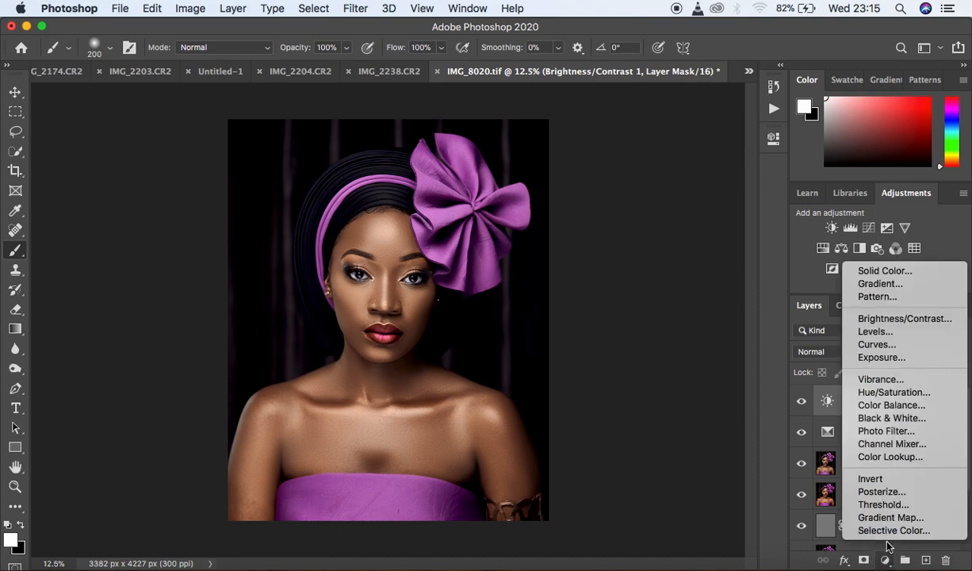
{"action": "left_click", "coordinate": [873, 431]}
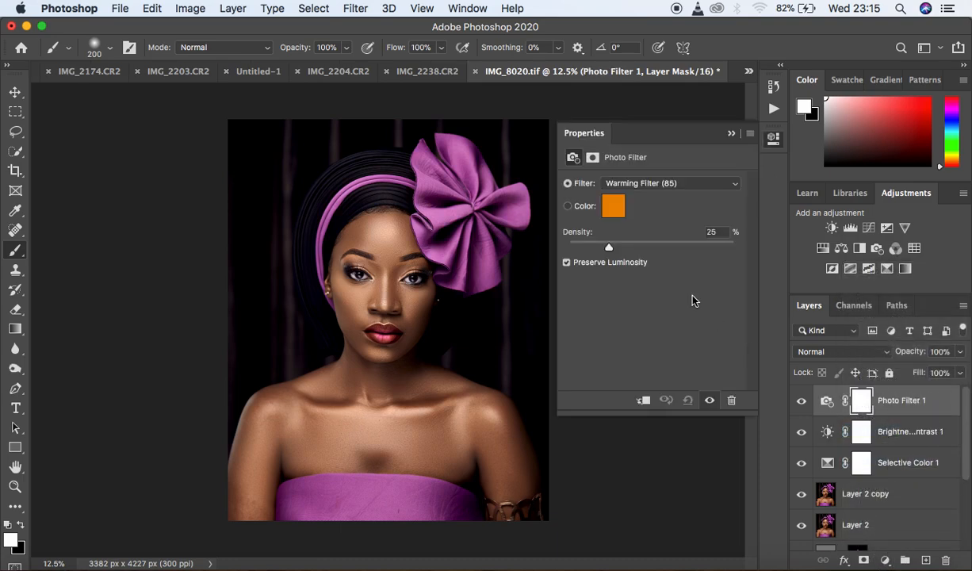
{"action": "left_click", "coordinate": [642, 183]}
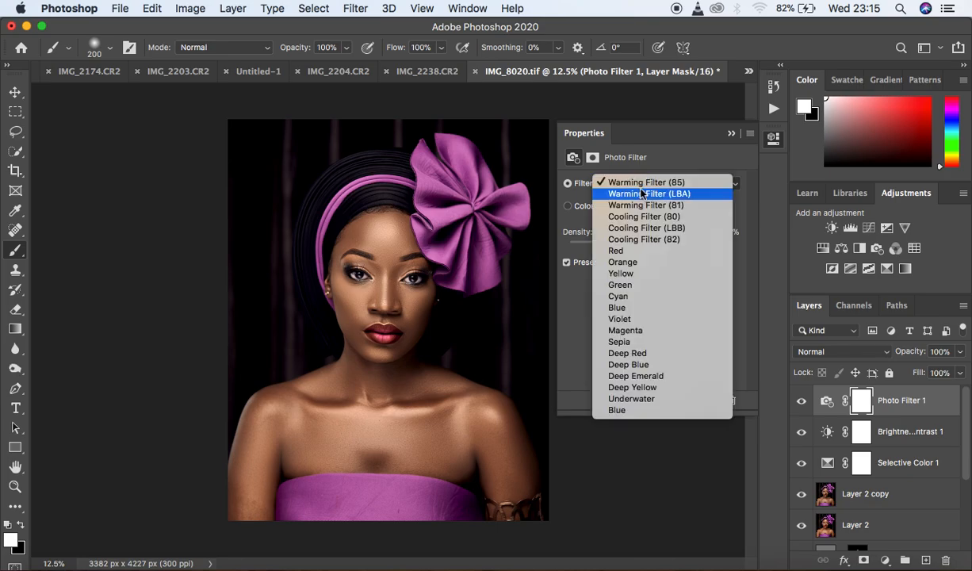
{"action": "left_click", "coordinate": [643, 239]}
{"action": "left_click_drag", "start_coordinate": [609, 248], "coordinate": [575, 250]}
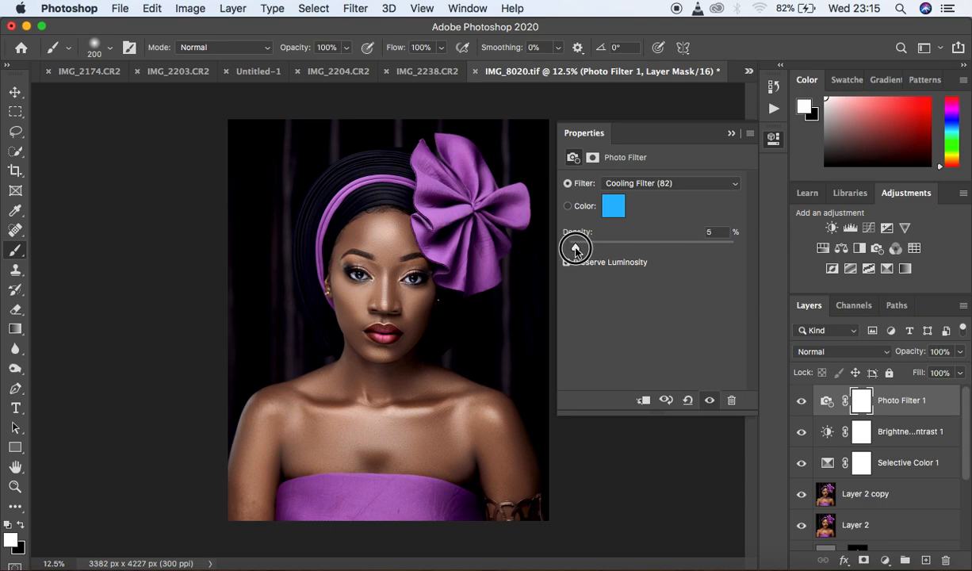
{"action": "left_click_drag", "start_coordinate": [575, 251], "coordinate": [575, 251]}
{"action": "left_click", "coordinate": [731, 133]}
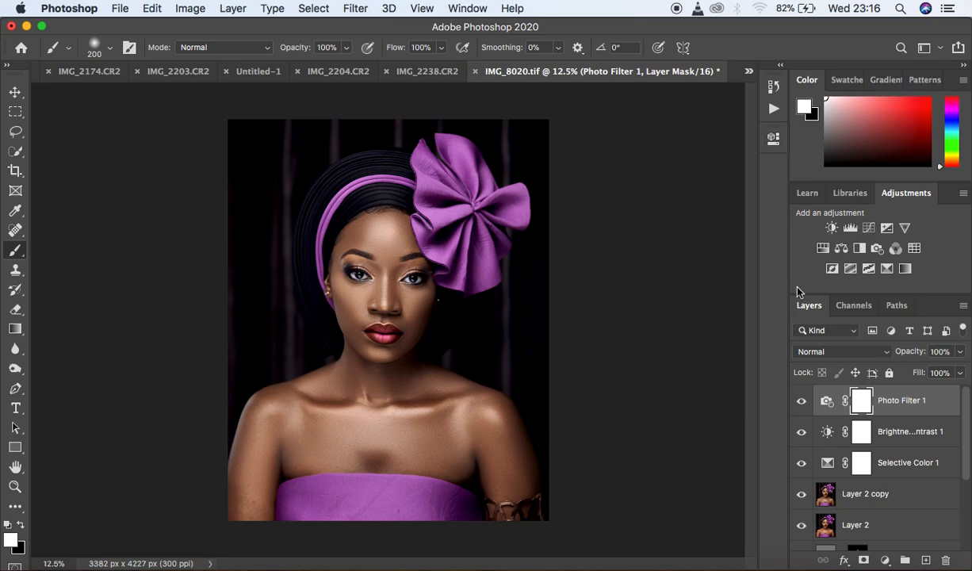
Add a second Brightness/Contrast adjustment layer above the photo filter and set its brightness to -7
{"action": "left_click", "coordinate": [885, 560]}
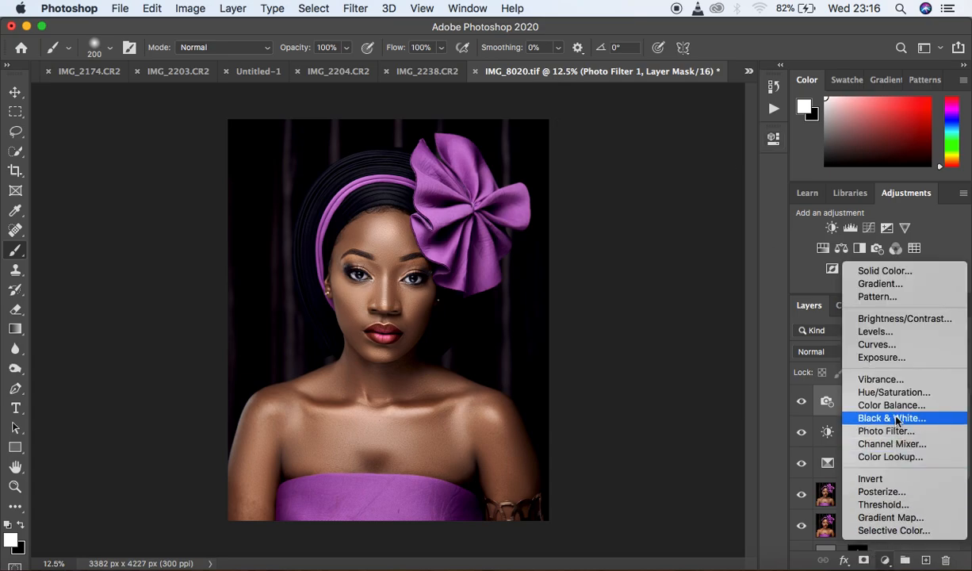
{"action": "left_click", "coordinate": [899, 319]}
{"action": "left_click_drag", "start_coordinate": [652, 228], "coordinate": [649, 230]}
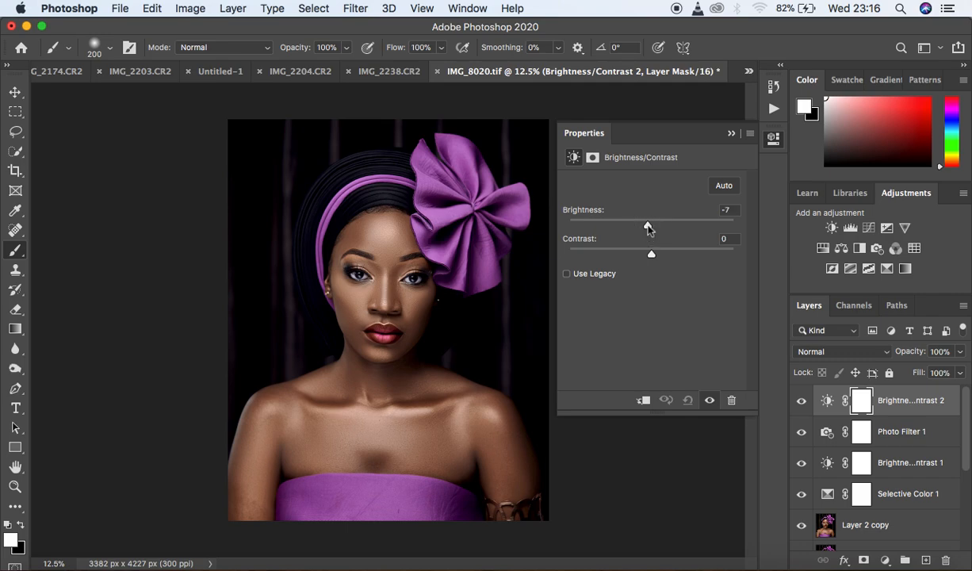
{"action": "left_click", "coordinate": [733, 135]}
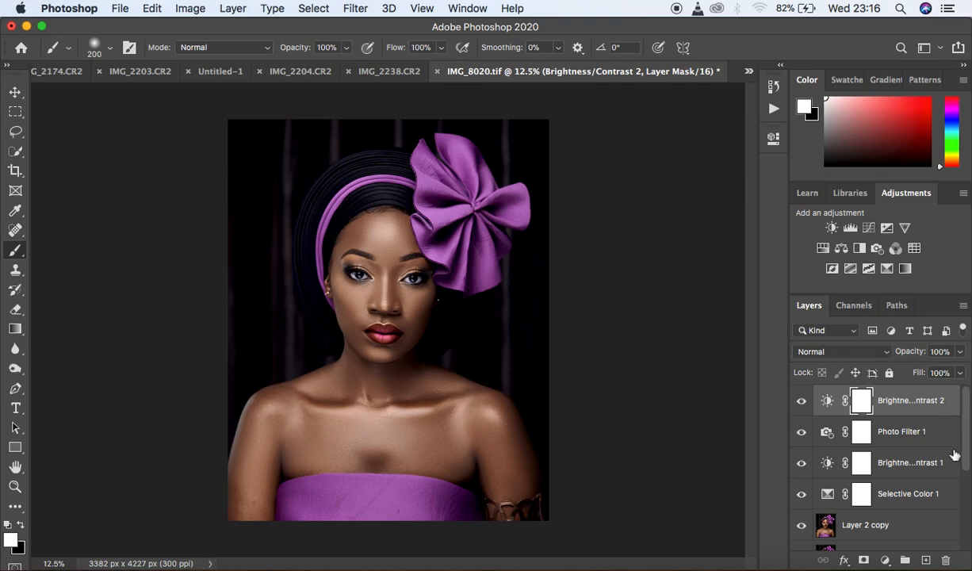
Group the four adjustment layers together with Layer 2 copy and name the group cg
{"action": "left_click", "coordinate": [938, 526], "text": "shift"}
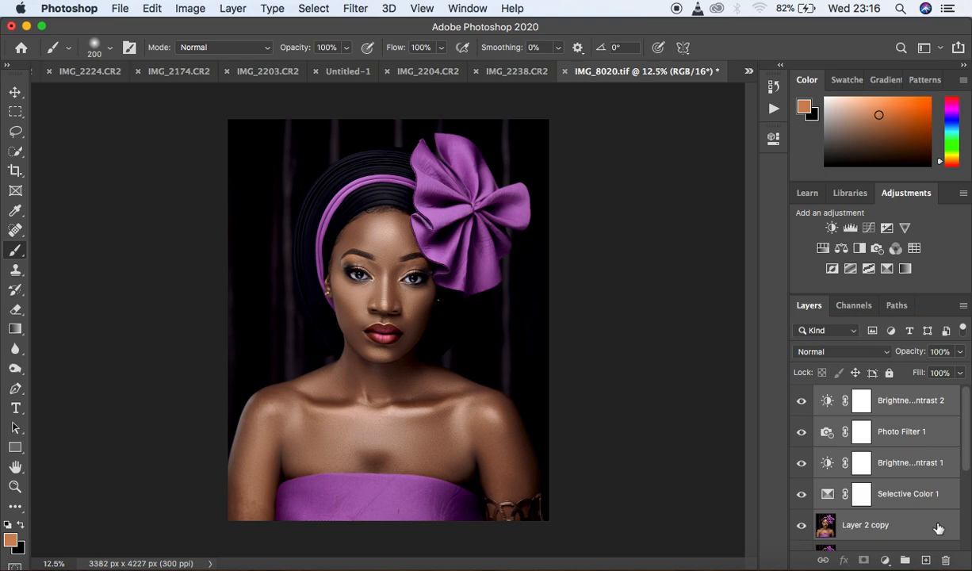
{"action": "key", "text": "super+g"}
{"action": "double_click", "coordinate": [854, 395]}
{"action": "type", "text": "c"}
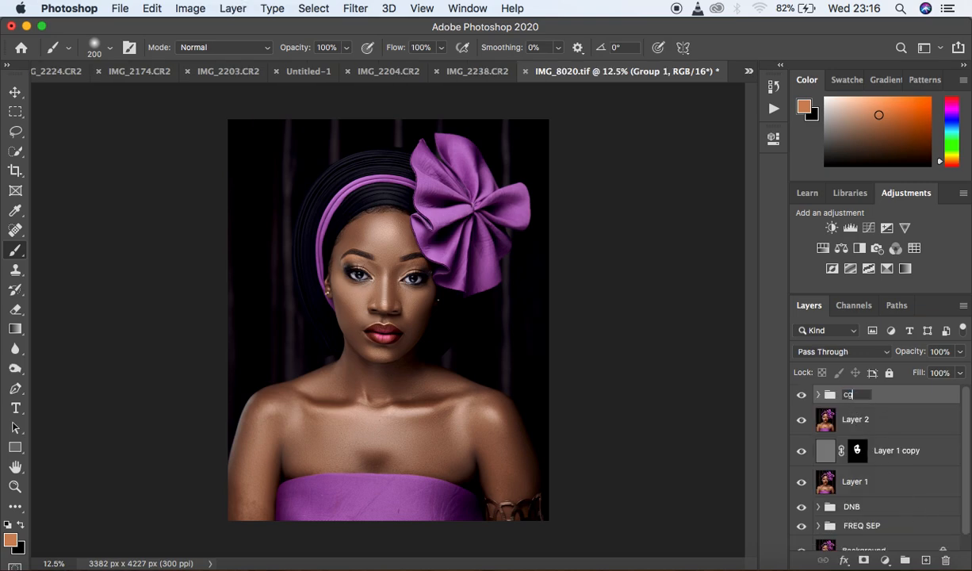
{"action": "type", "text": "g"}
{"action": "key", "text": "Return"}
Compare the portrait with and without the cg group, leaving the group visible
{"action": "left_click", "coordinate": [801, 395]}
{"action": "left_click", "coordinate": [801, 396]}
{"action": "left_click", "coordinate": [801, 396]}
{"action": "left_click", "coordinate": [801, 397]}
{"action": "left_click", "coordinate": [802, 397]}
{"action": "left_click", "coordinate": [801, 396]}
{"action": "left_click", "coordinate": [801, 397]}
{"action": "left_click", "coordinate": [801, 397]}
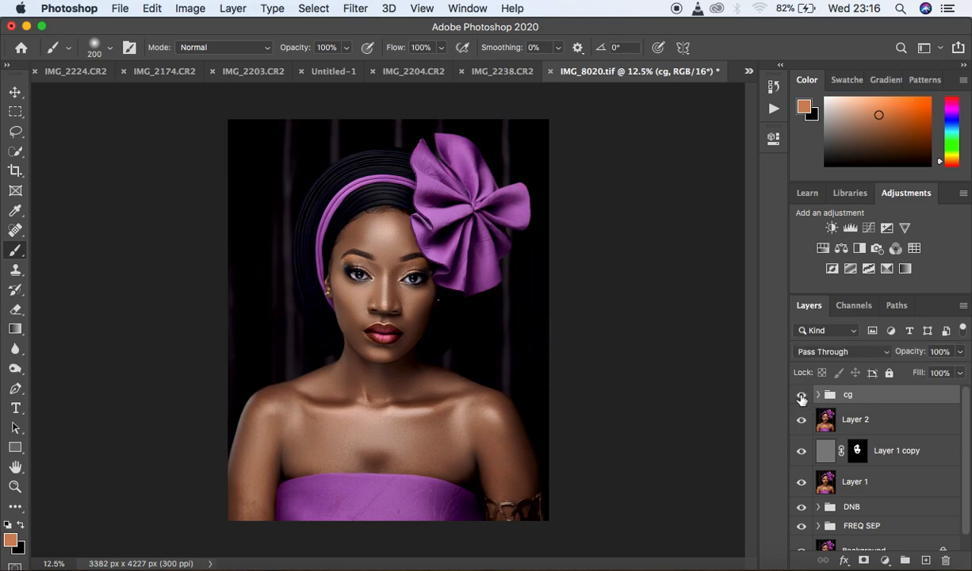
Compare the finished retouch with the Background layer alone, leaving all layers visible
{"action": "left_click", "coordinate": [964, 512]}
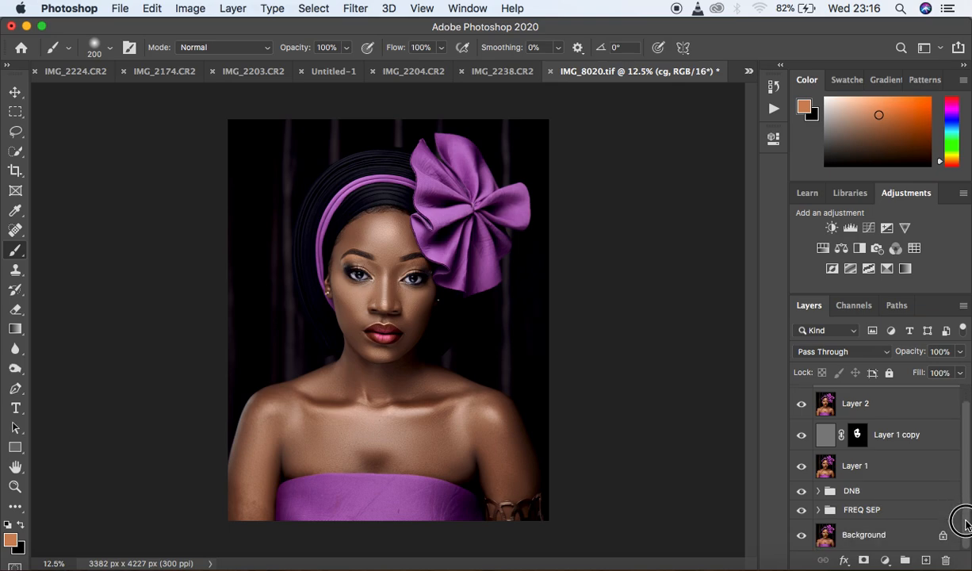
{"action": "left_click", "coordinate": [802, 539], "text": "alt"}
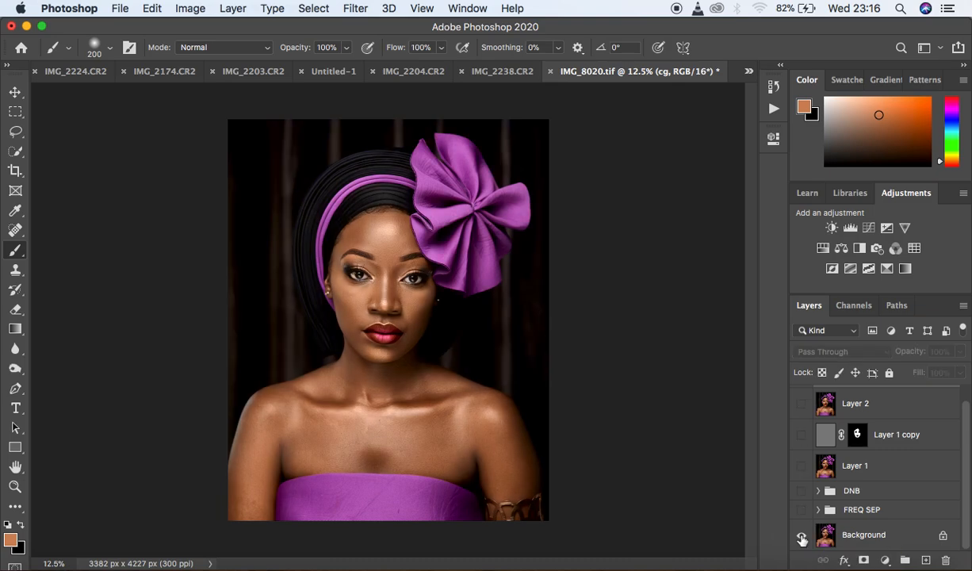
{"action": "left_click", "coordinate": [802, 539], "text": "alt"}
{"action": "left_click", "coordinate": [802, 540], "text": "alt"}
{"action": "left_click", "coordinate": [802, 541], "text": "alt"}
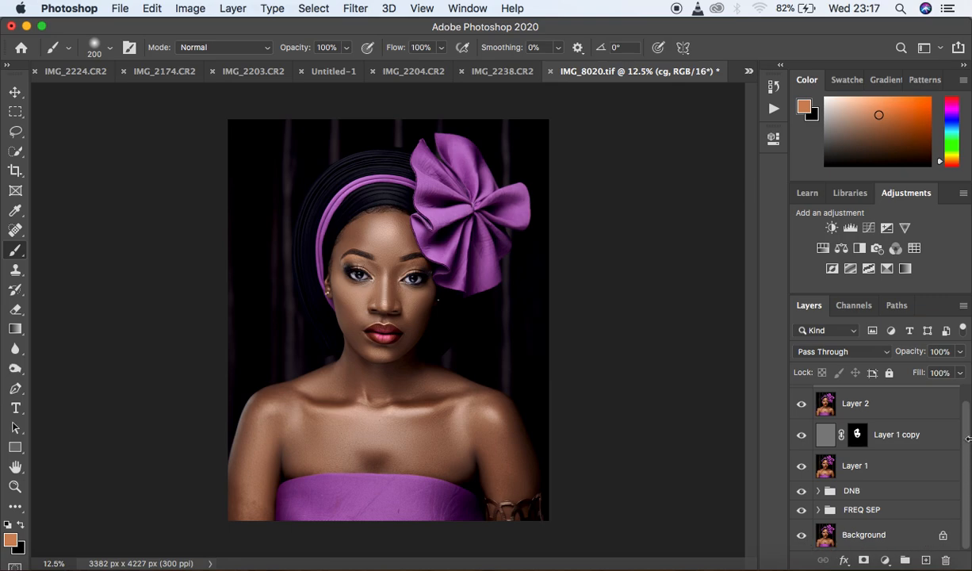
{"action": "scroll", "coordinate": [966, 424], "scroll_direction": "up", "scroll_amount": 1}
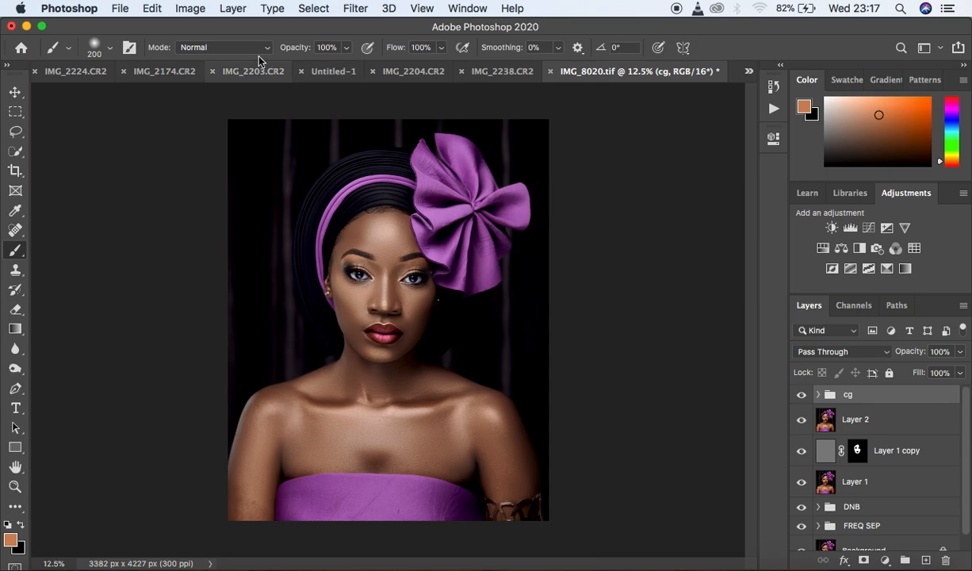
Set up an Export As of the image with Bicubic Sharper resampling and an embedded color profile
{"action": "left_click", "coordinate": [123, 12]}
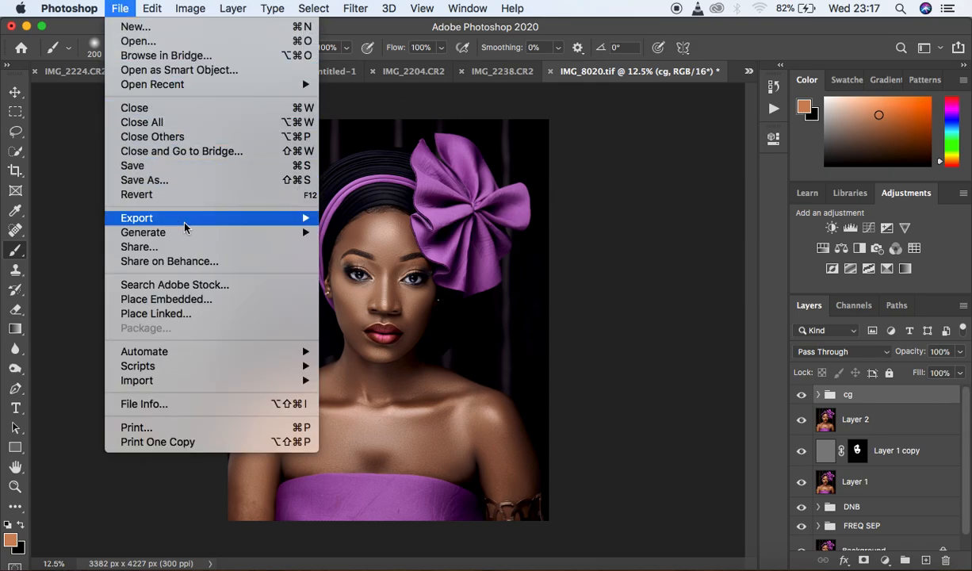
{"action": "mouse_move", "coordinate": [200, 218]}
{"action": "left_click", "coordinate": [389, 235]}
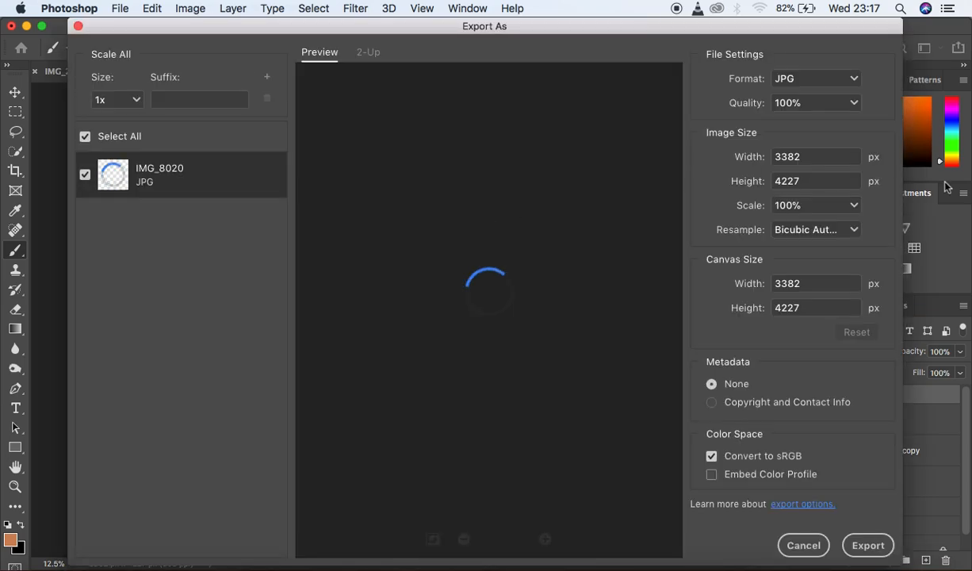
{"action": "left_click", "coordinate": [818, 232]}
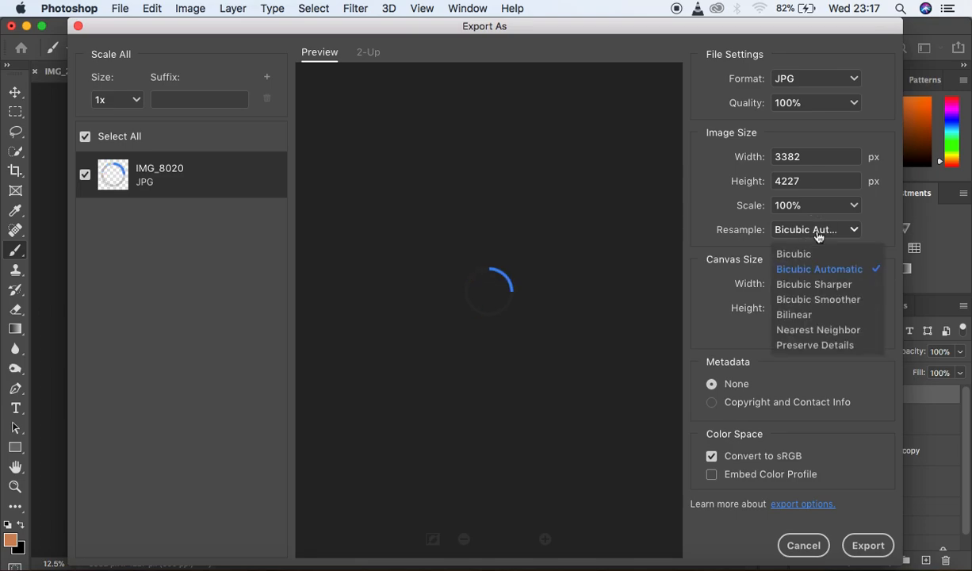
{"action": "left_click", "coordinate": [825, 286]}
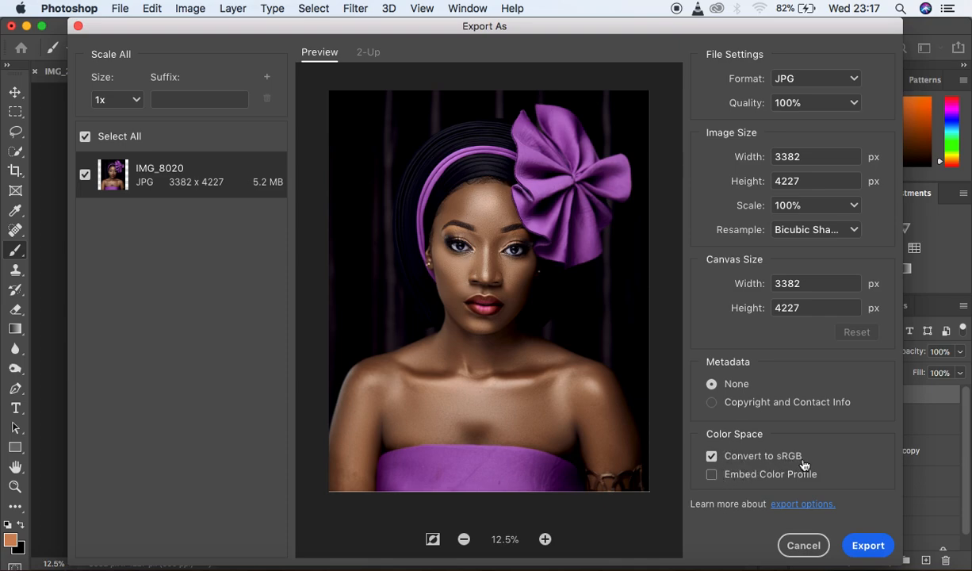
{"action": "left_click", "coordinate": [712, 476]}
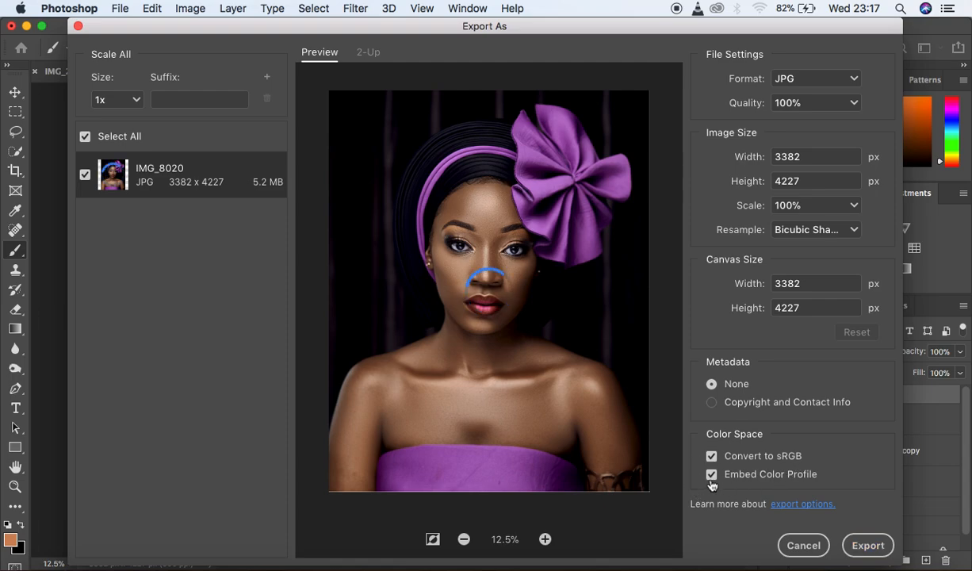
Export the portrait to the Desktop as tutorial 2021.jpg
{"action": "left_click", "coordinate": [869, 547]}
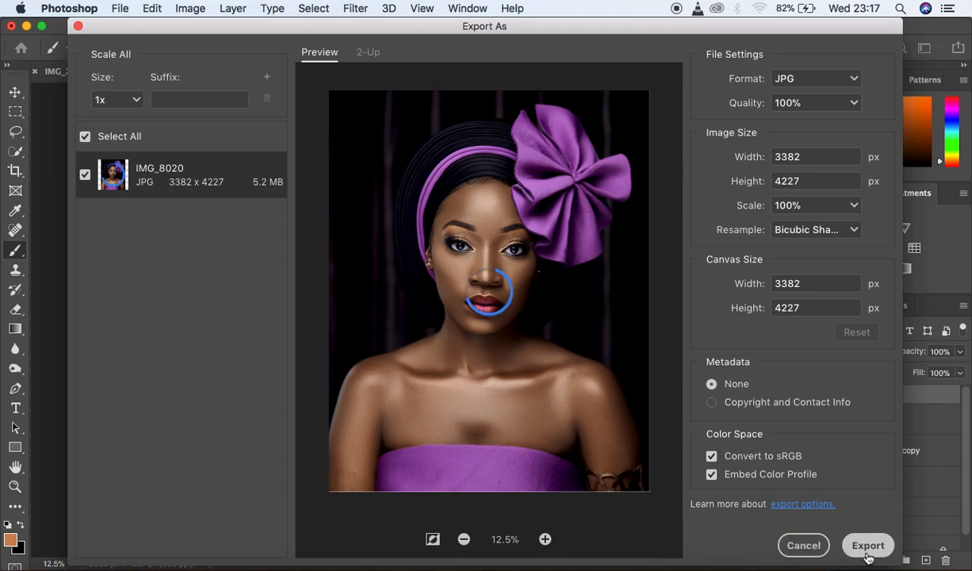
{"action": "left_click", "coordinate": [867, 546]}
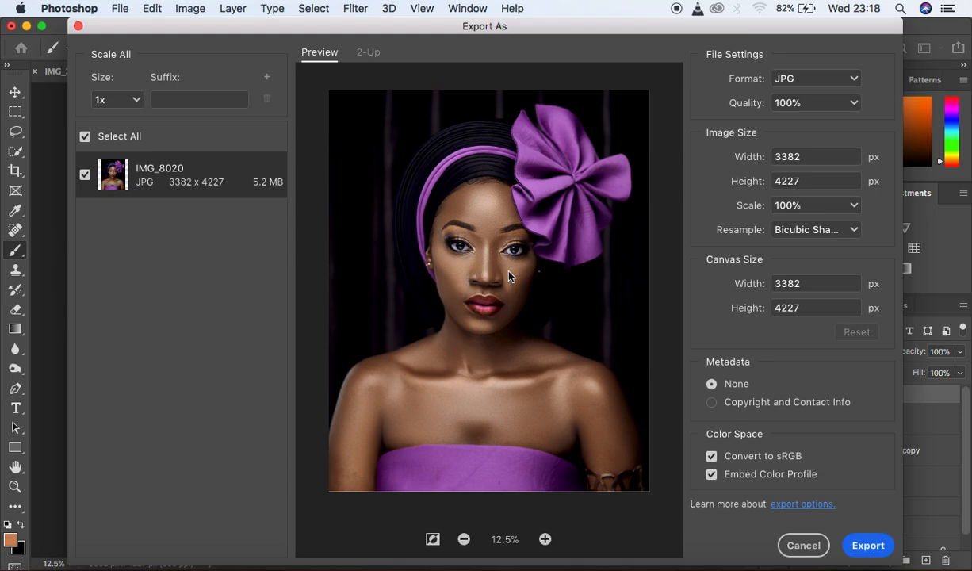
{"action": "left_click", "coordinate": [869, 546]}
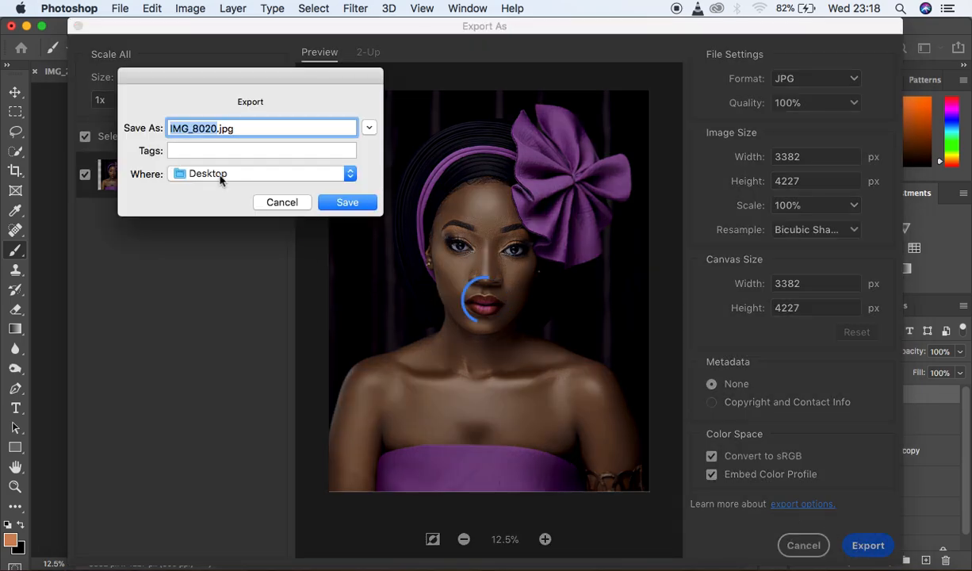
{"action": "type", "text": "tutorial 2"}
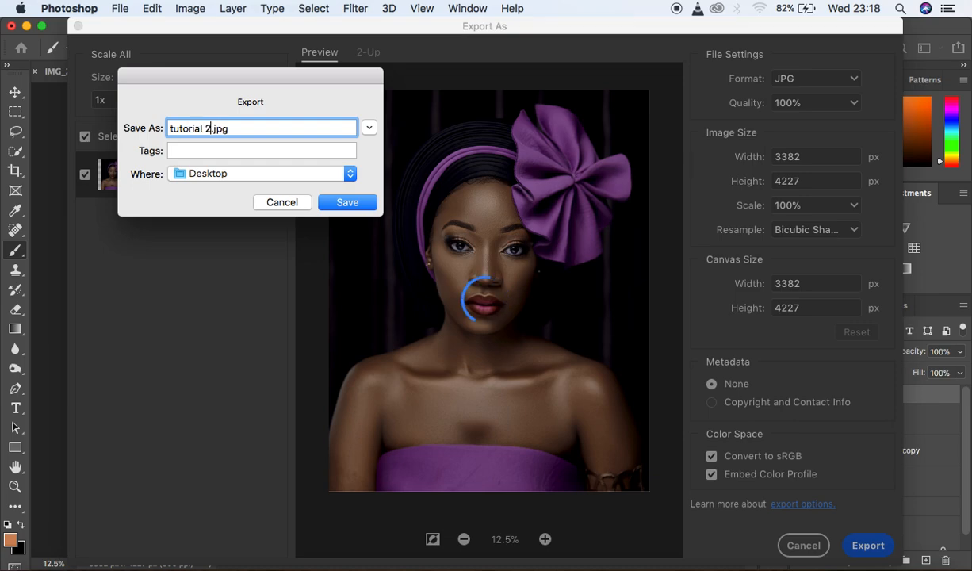
{"action": "type", "text": "021"}
{"action": "left_click", "coordinate": [346, 203]}
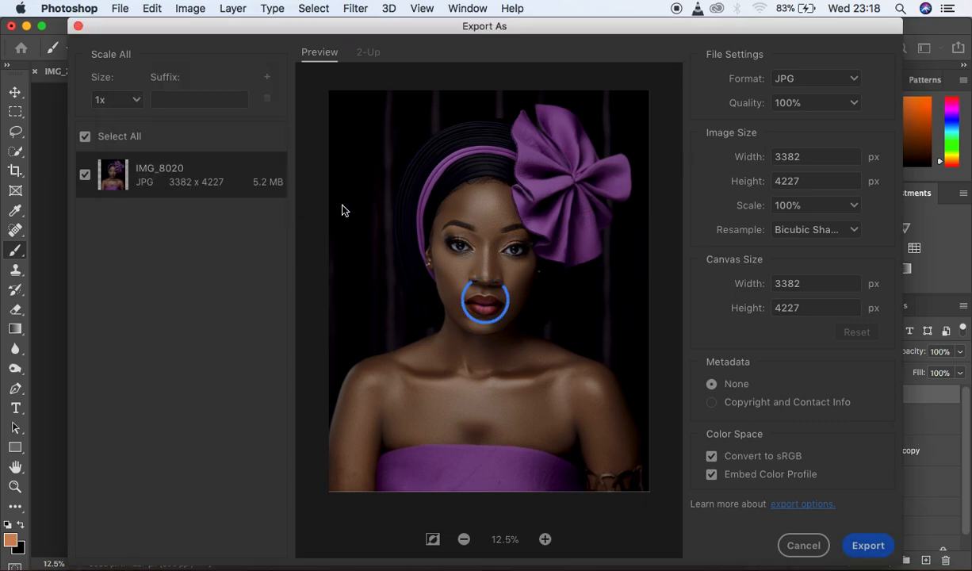